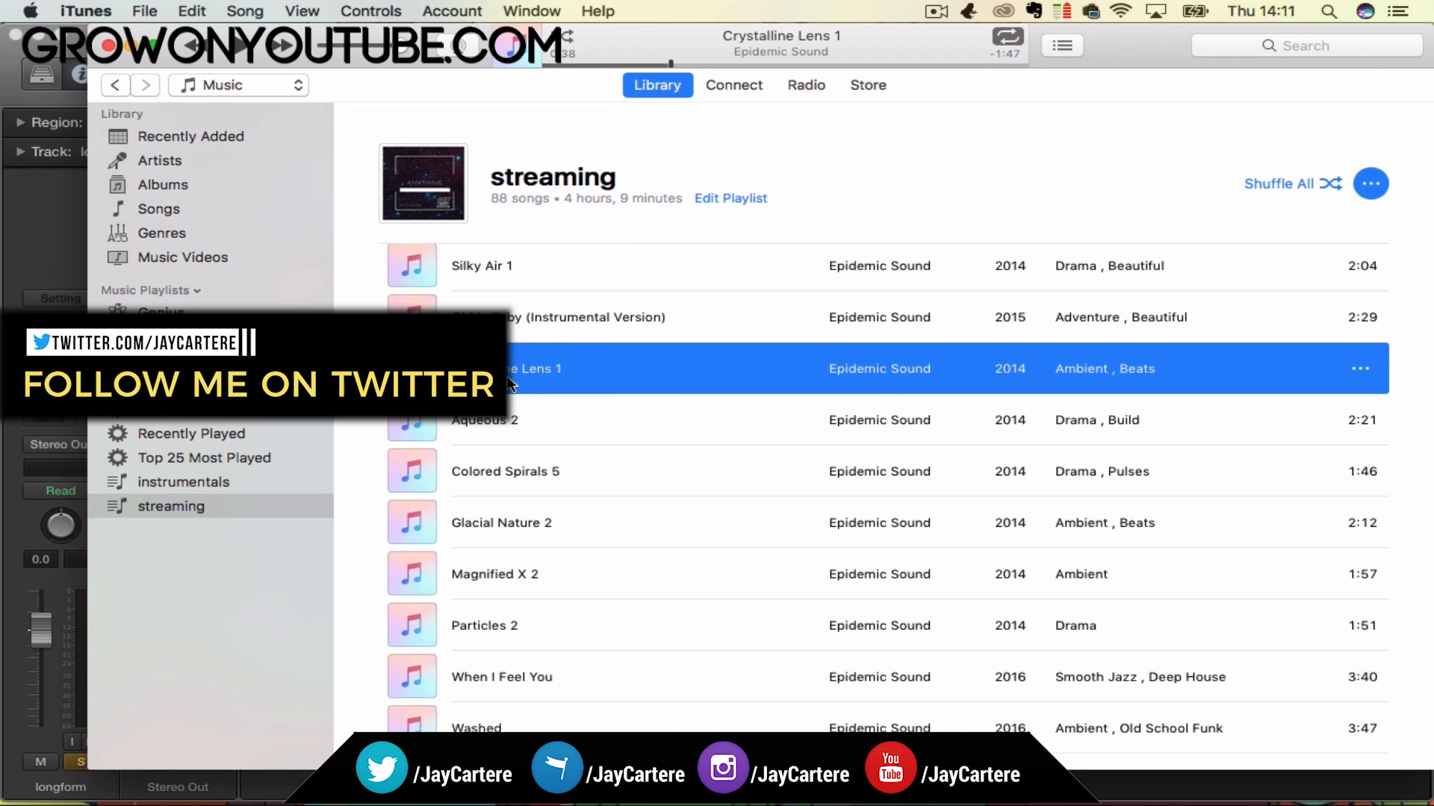
Preview Crystalline Lens 1 from the streaming playlist, restarting it from the beginning and jumping to a later part.
left_click_drag(669, 63, 506, 81)
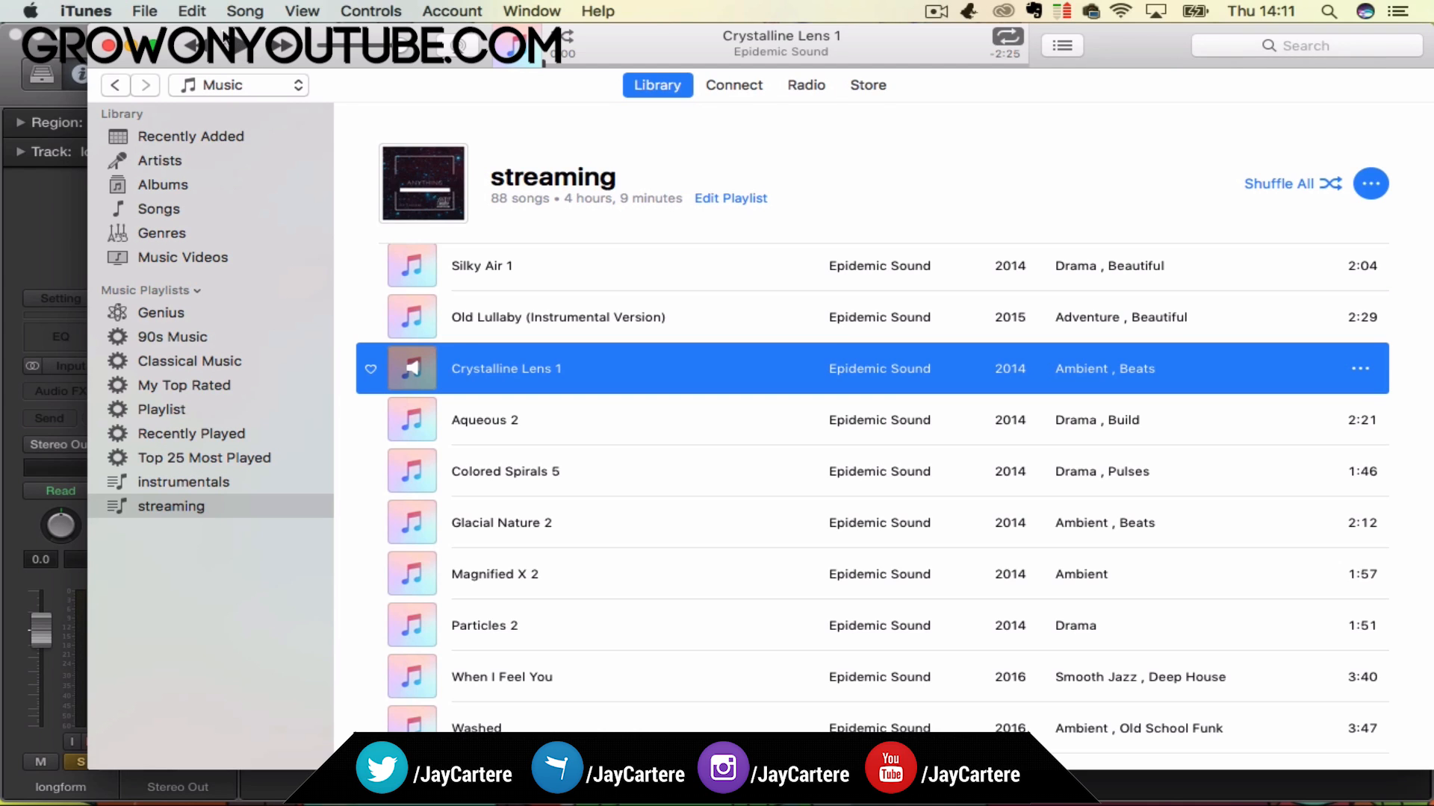
left_click(237, 49)
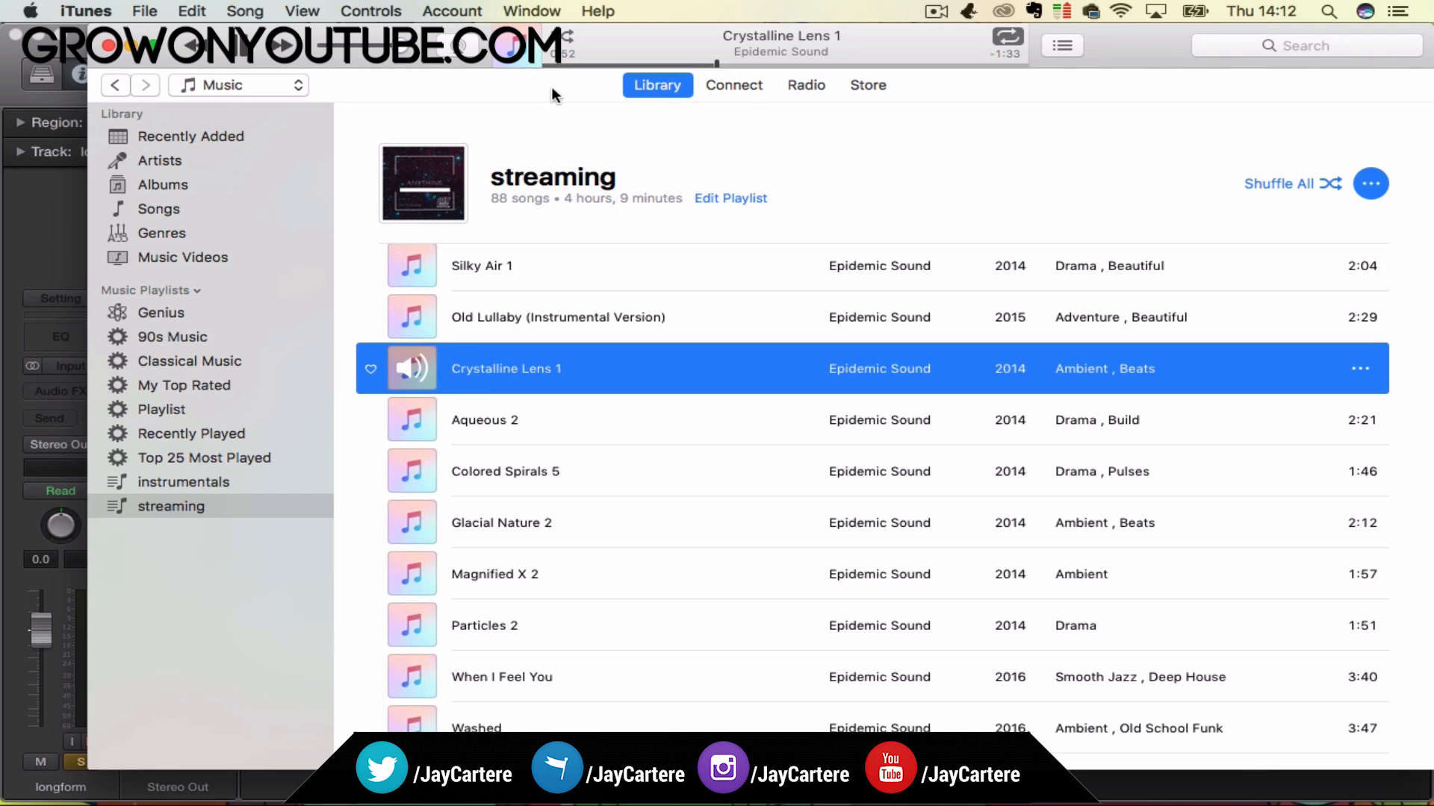
mouse_move(693, 60)
left_click(745, 64)
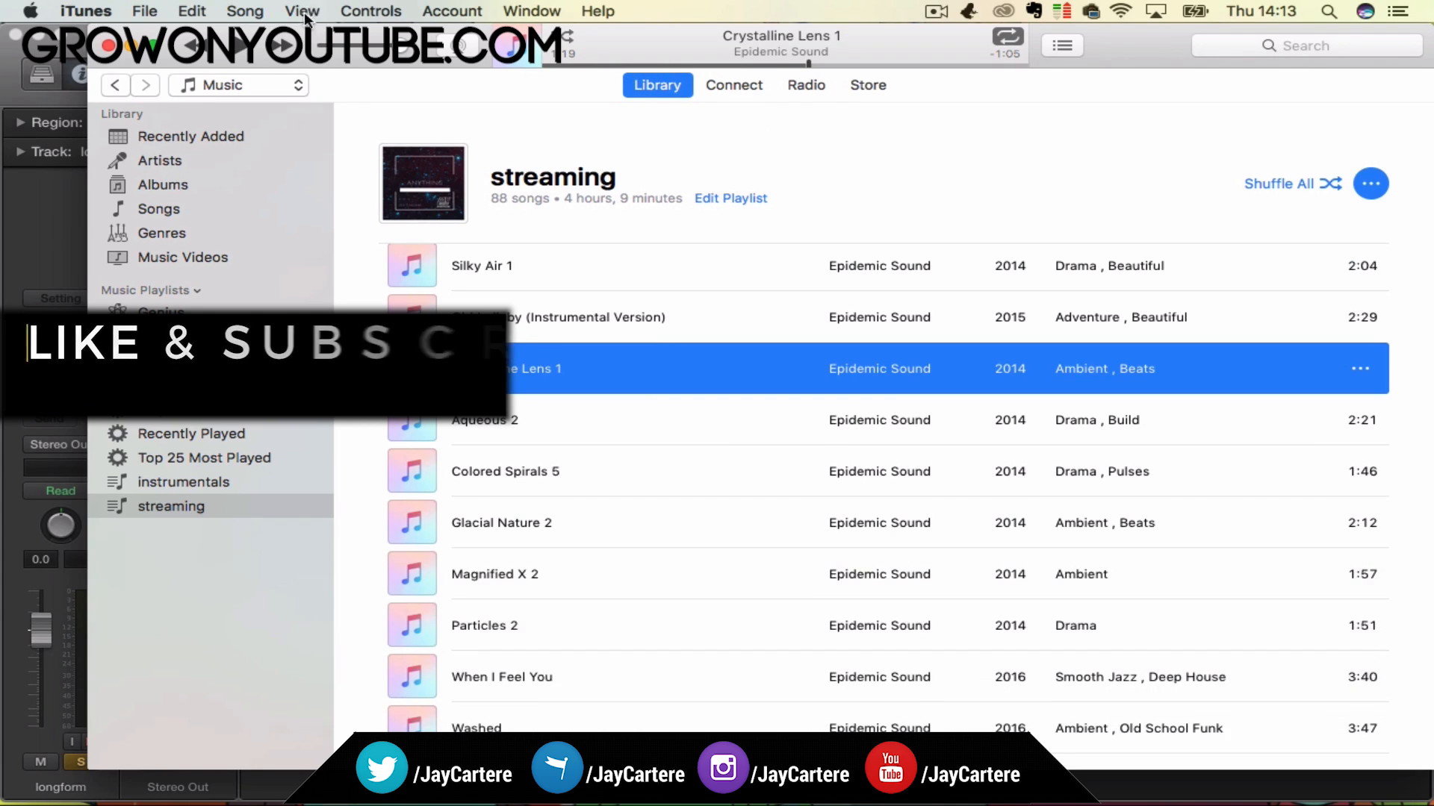
Move the iTunes window aside and add Crystalline Lens 1 to the Logic Pro X project as a new track below longform.
left_click_drag(347, 33, 1027, 8)
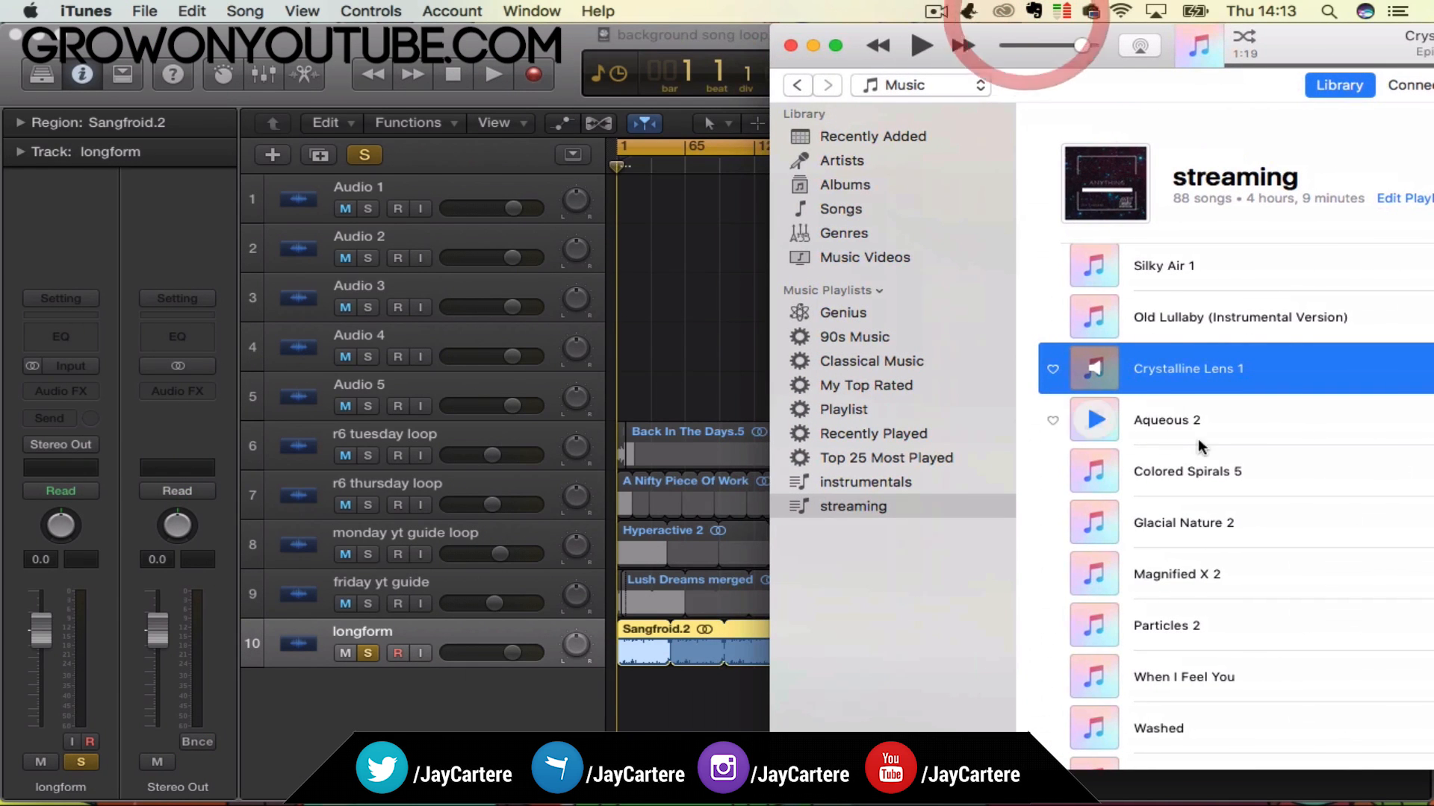
left_click_drag(1190, 371, 633, 719)
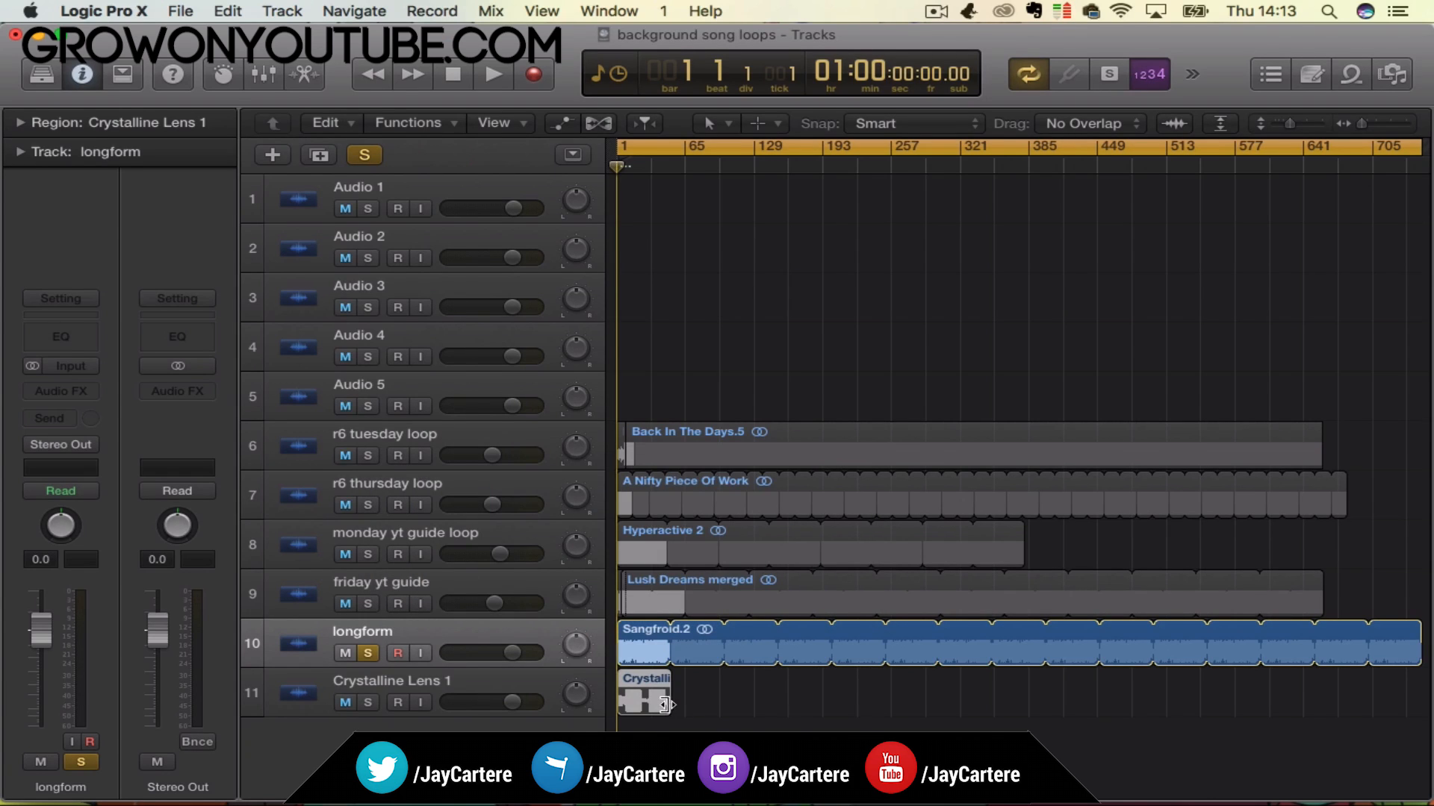
left_click_drag(671, 705, 704, 708)
left_click(1364, 123)
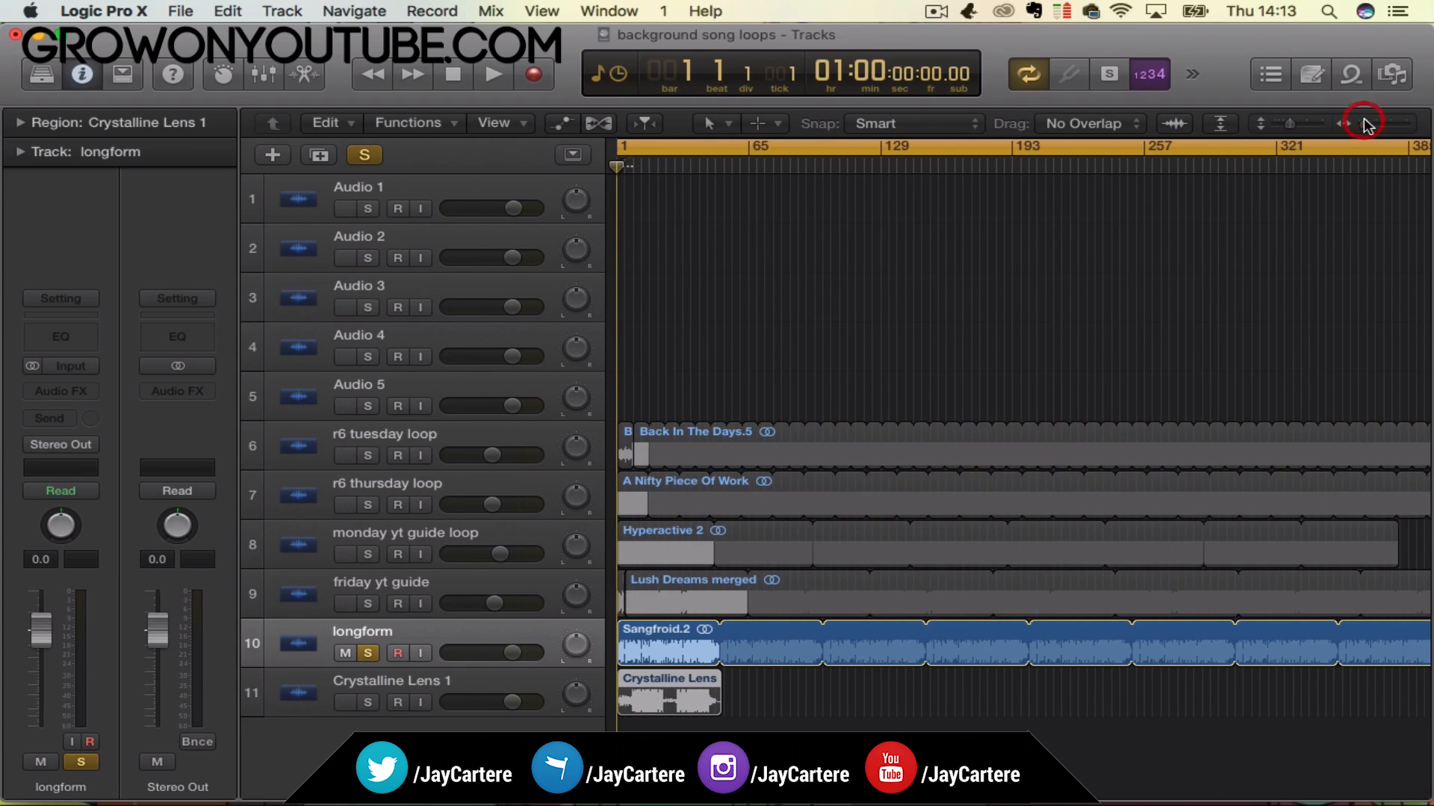
left_click(1347, 123)
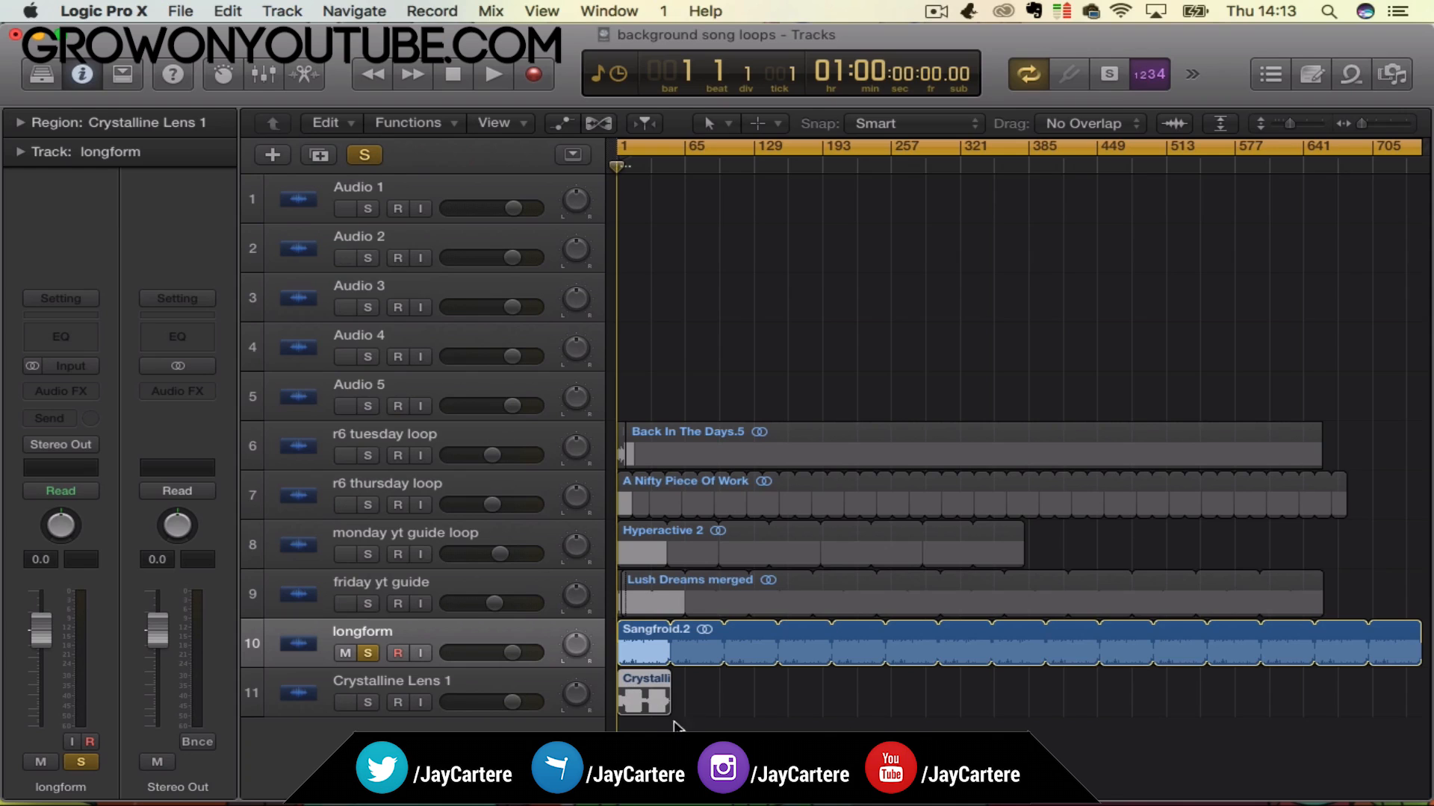
left_click(644, 693)
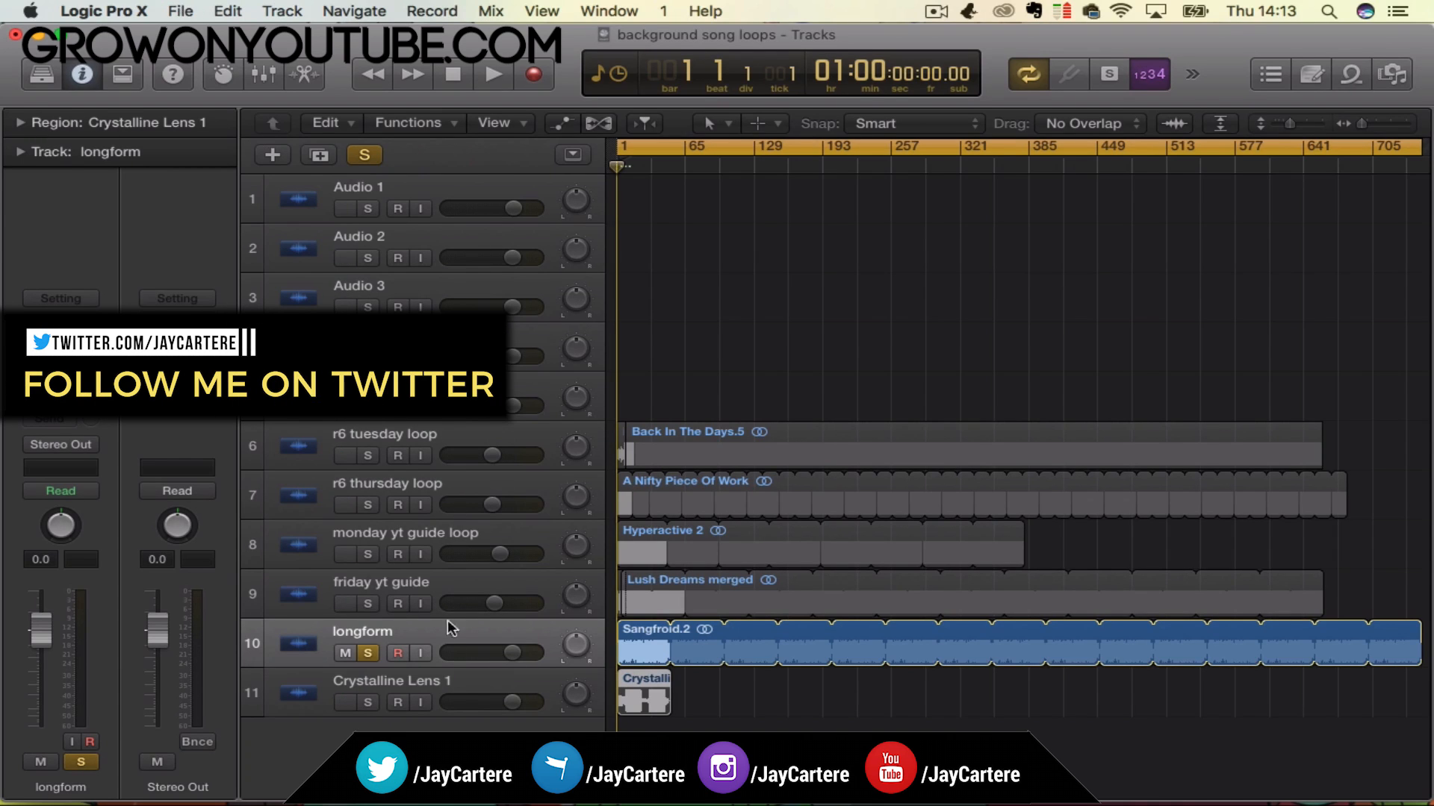
Insert a stereo BPM Counter metering plug-in on the Crystalline Lens 1 track.
left_click(473, 676)
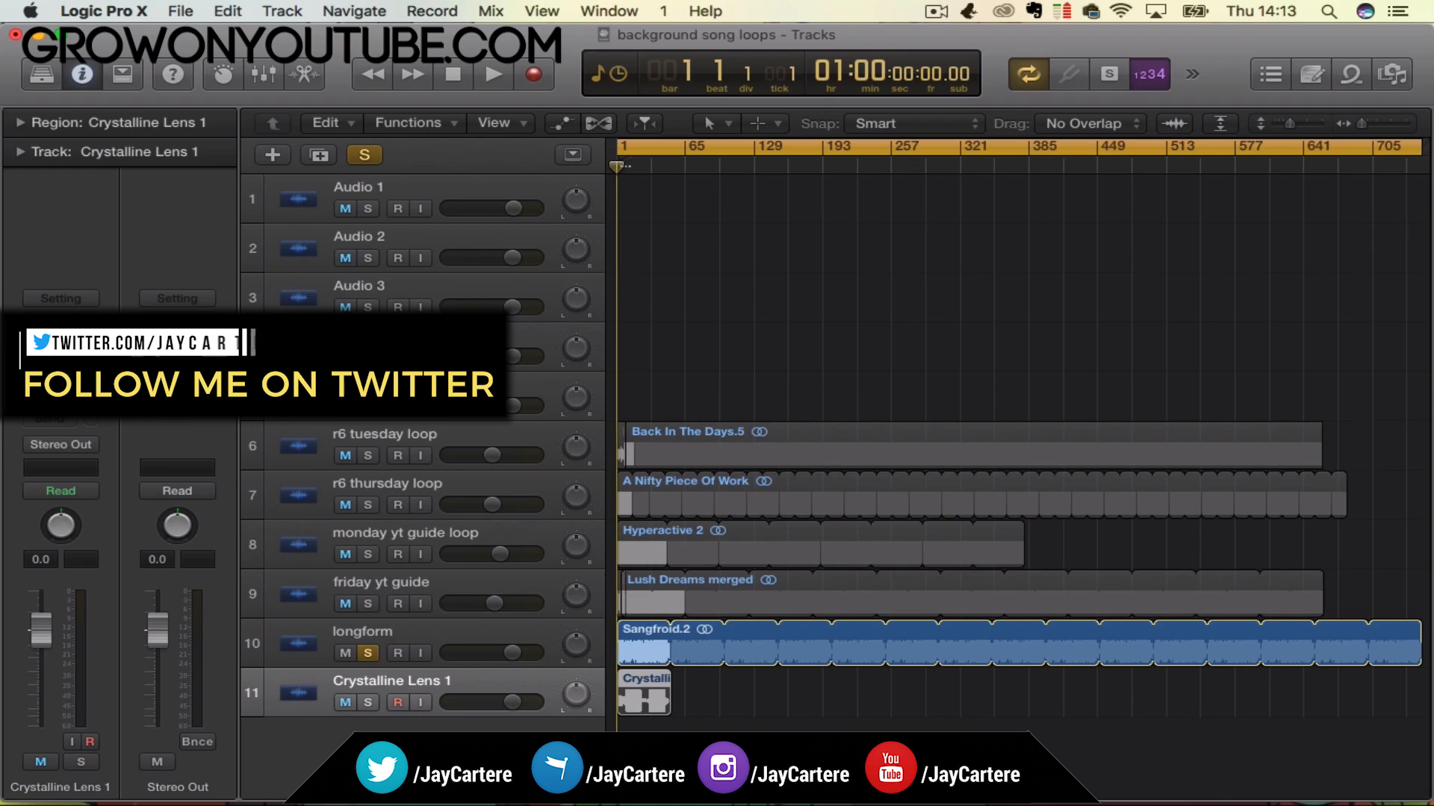
left_click(61, 389)
mouse_move(77, 500)
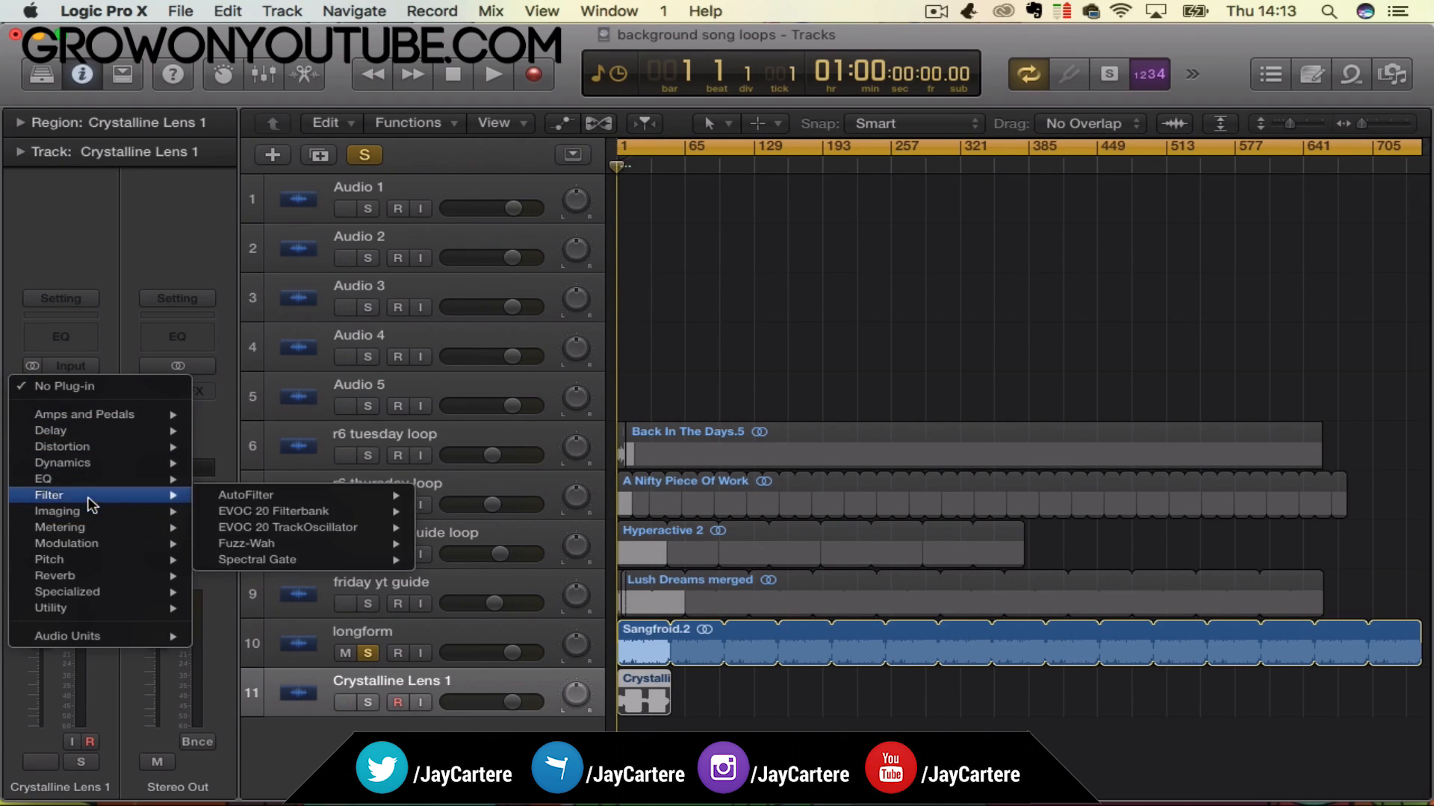
mouse_move(93, 529)
mouse_move(351, 527)
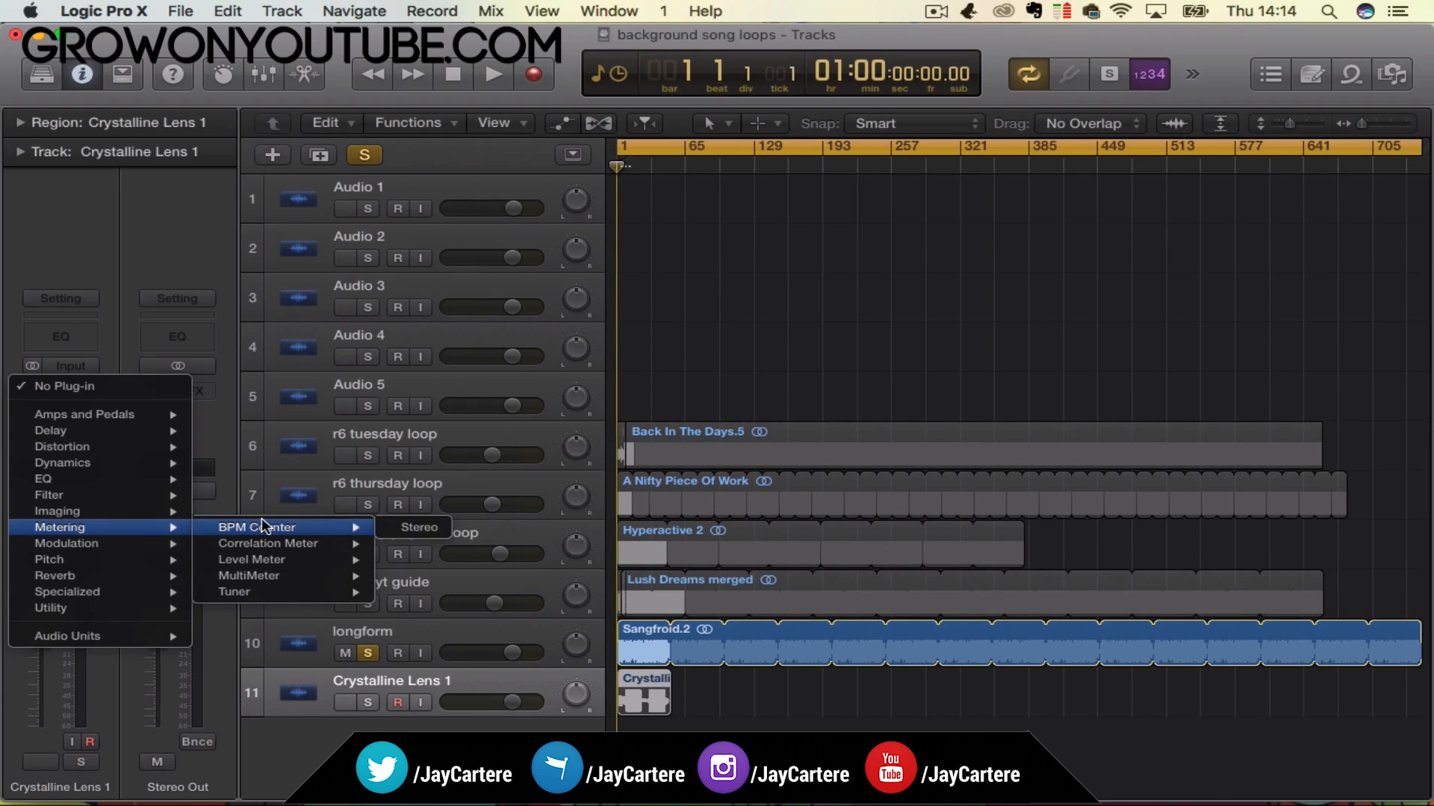
left_click(406, 527)
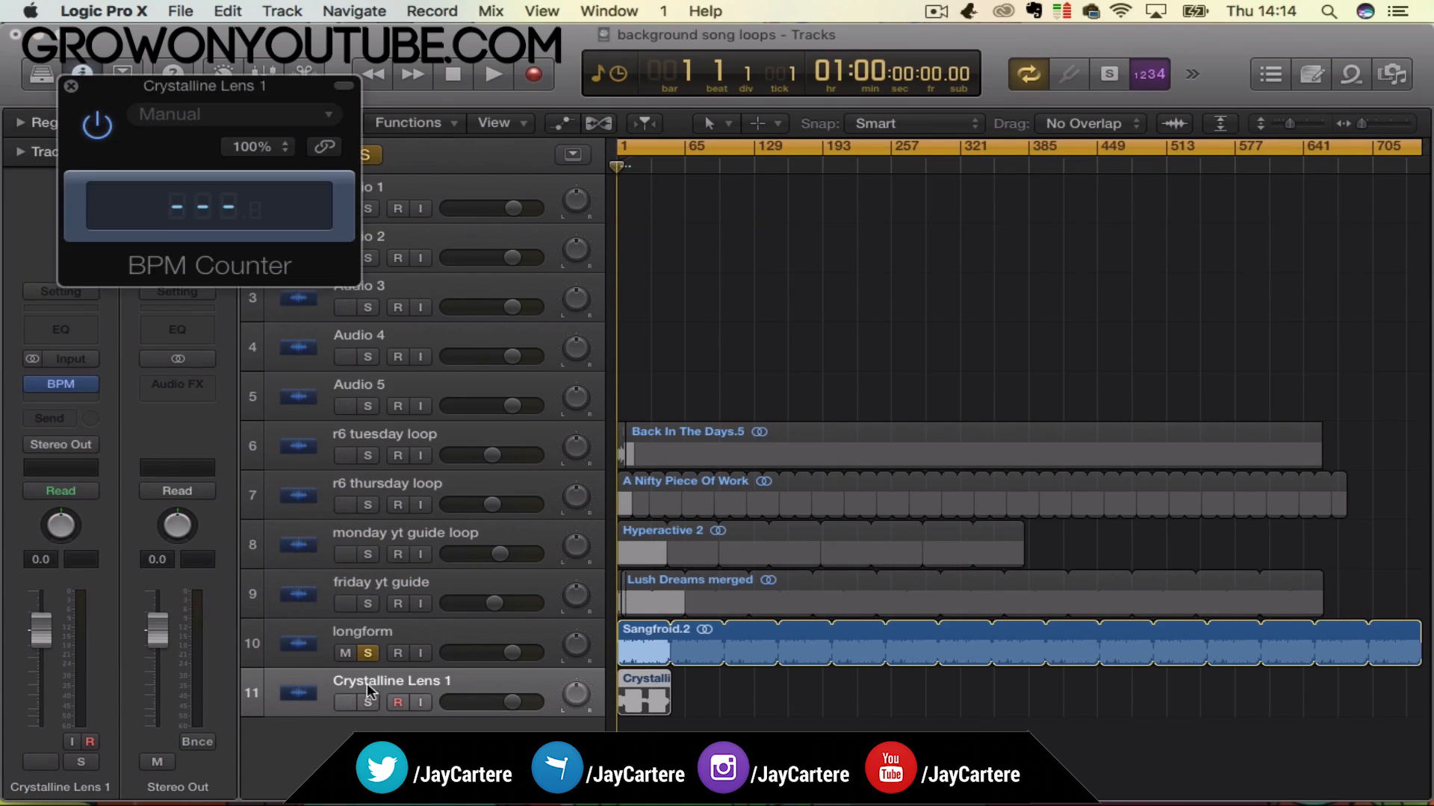
Solo the Crystalline Lens 1 track instead of longform and start playback from the beginning.
left_click(368, 702)
left_click(368, 653)
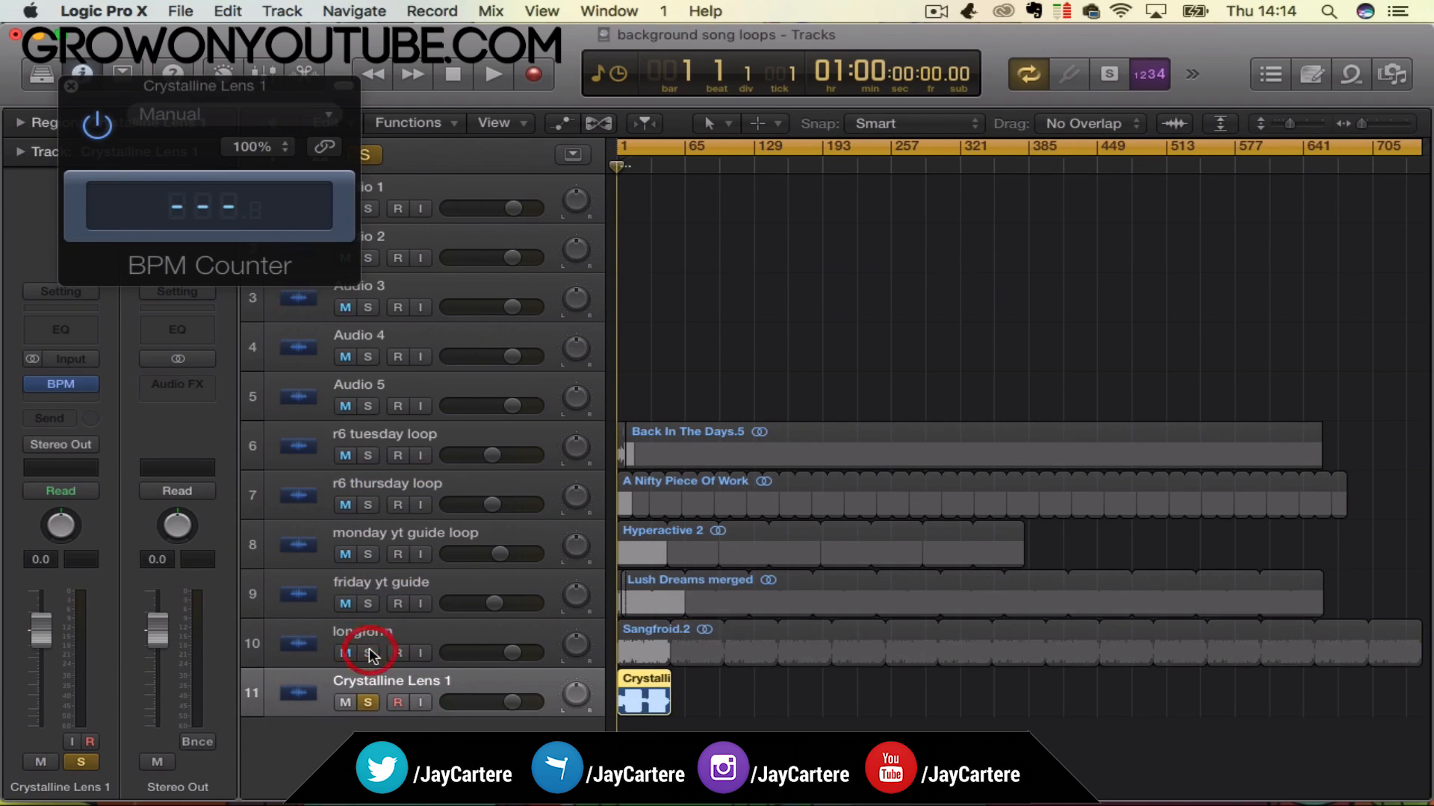
left_click(1380, 127)
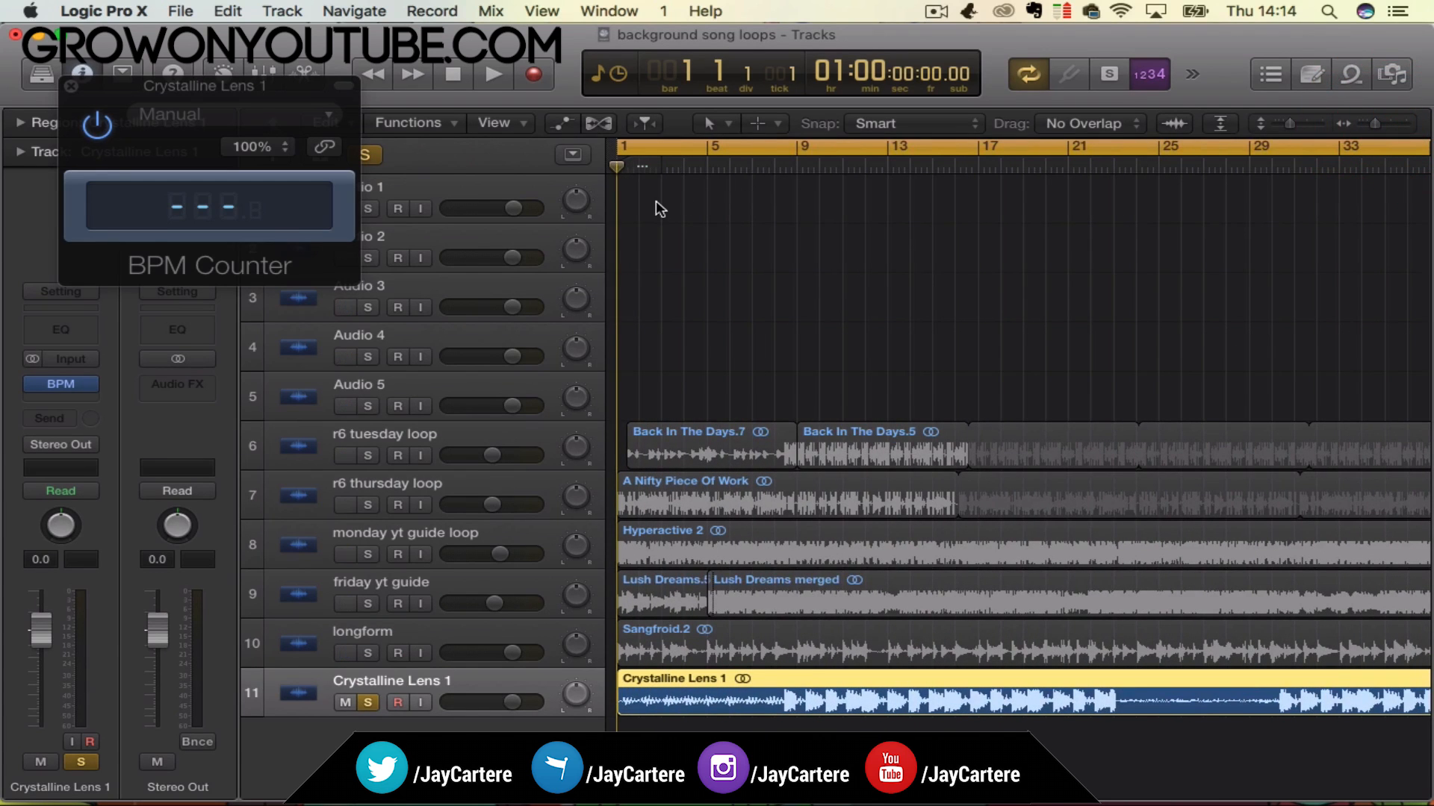
key("space")
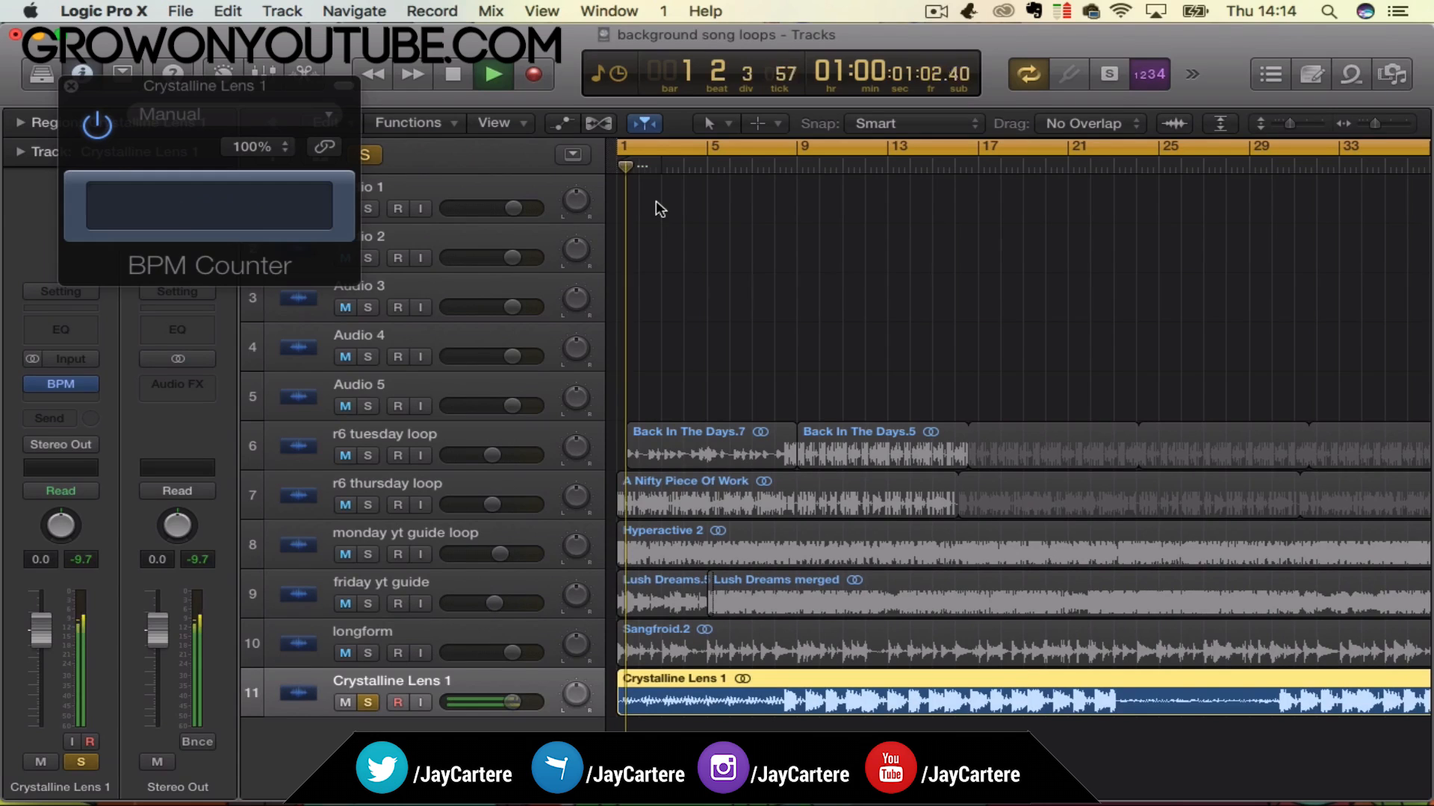
Lower the Crystalline Lens 1 fader to about -15.4 dB, and stop playback and close the BPM Counter once it has detected a tempo.
left_click_drag(41, 625, 40, 736)
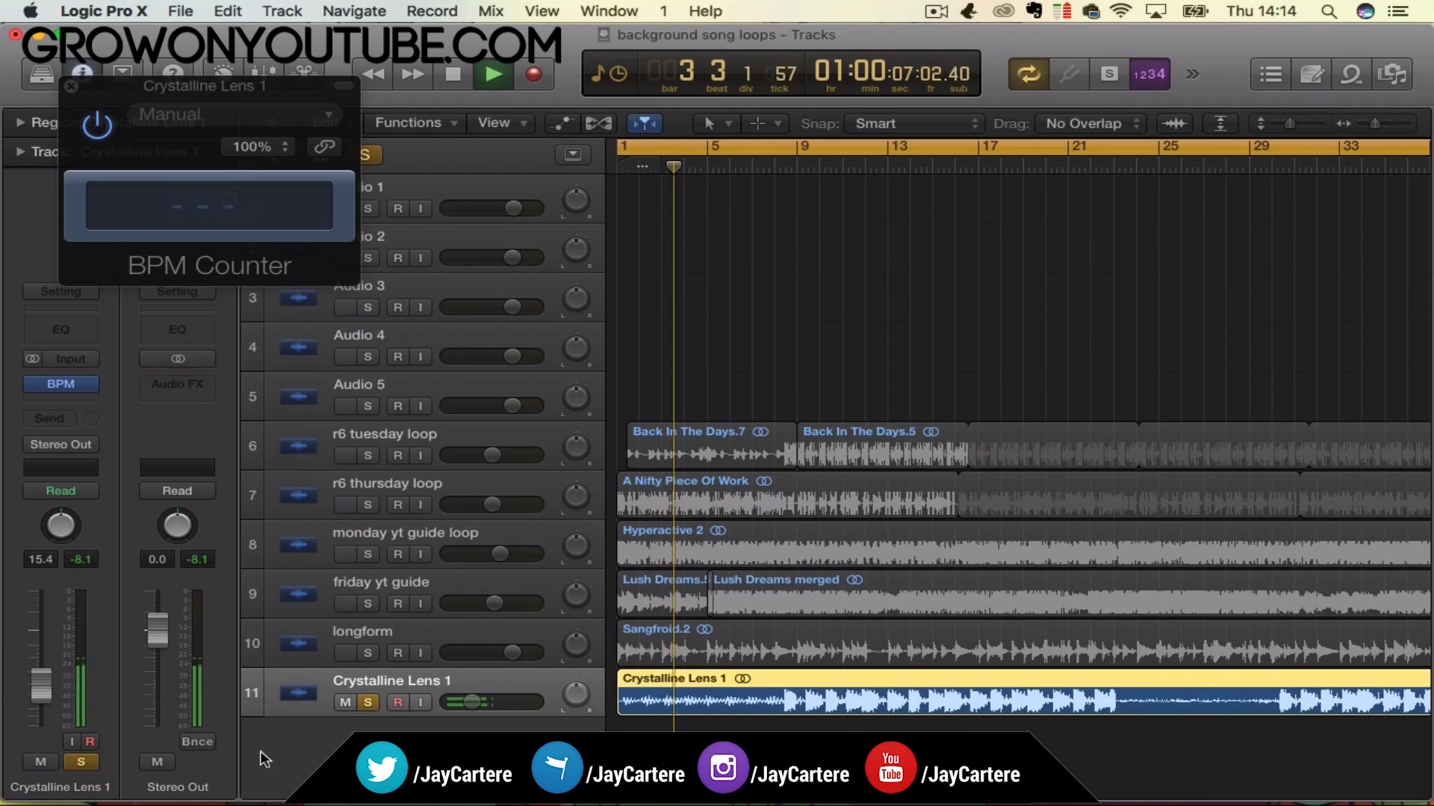
mouse_move(779, 165)
left_mouse_down()
mouse_move(797, 166)
mouse_move(778, 169)
left_mouse_up()
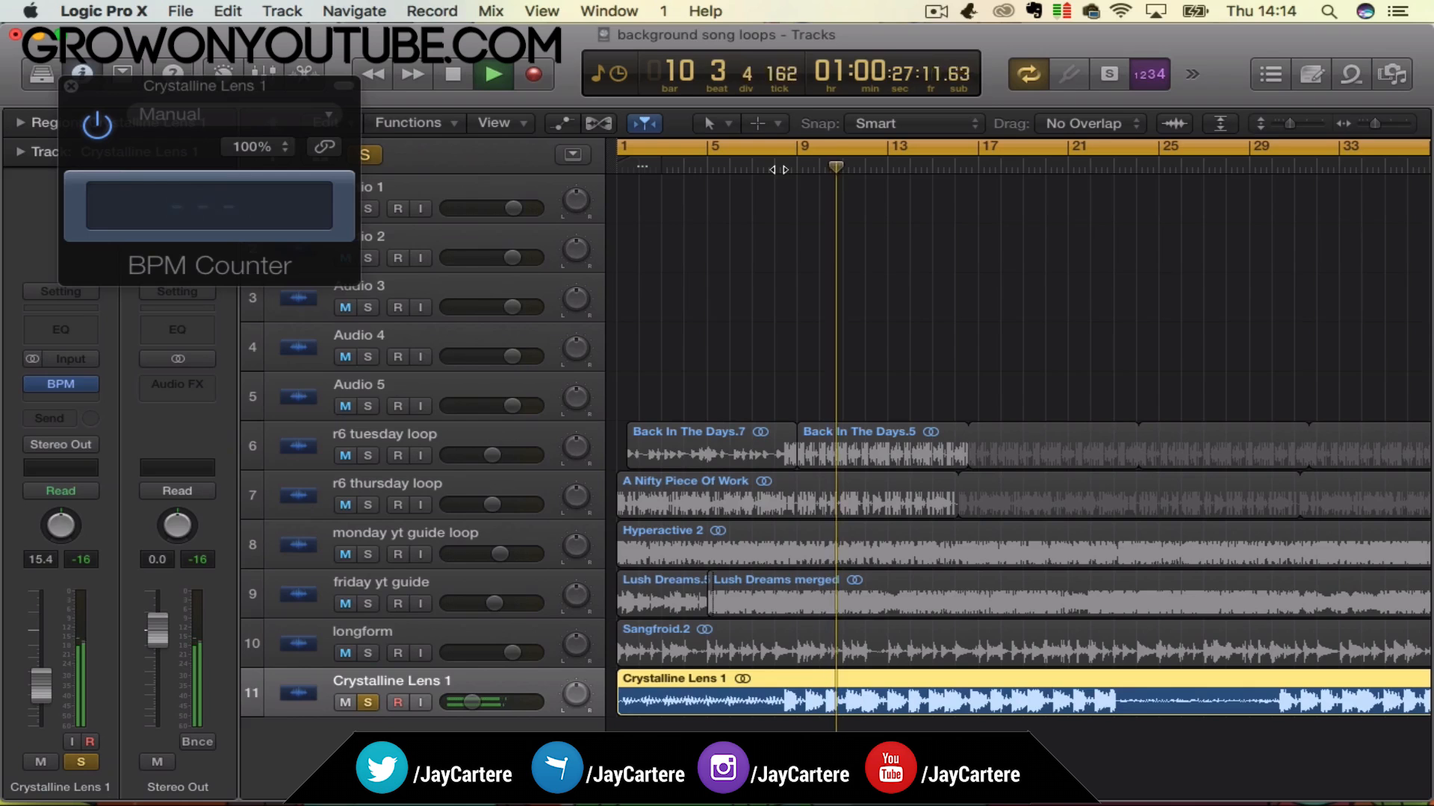
key("space")
left_click(71, 92)
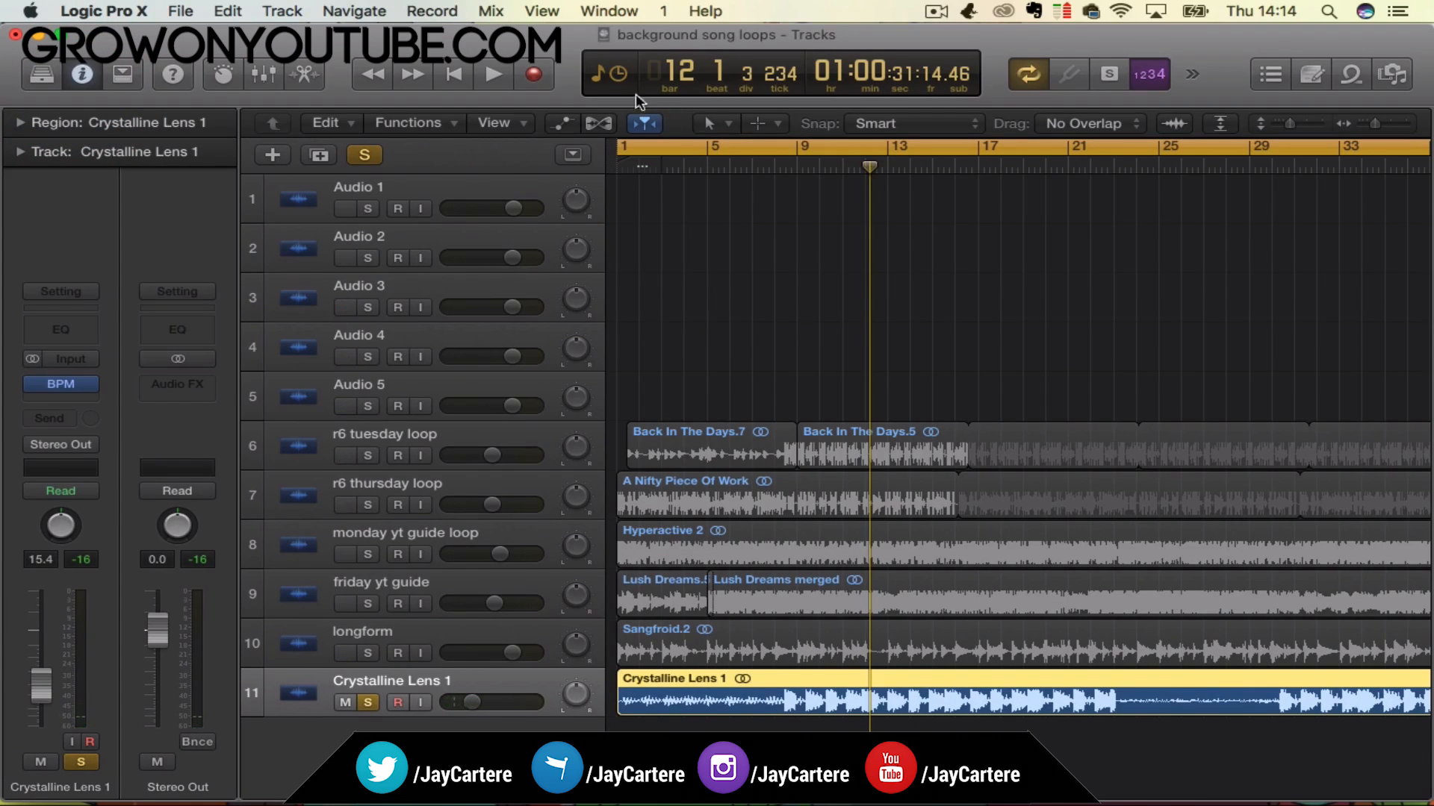
Switch the transport display to Beats & Project and set the project tempo to 93 BPM.
left_click(614, 72)
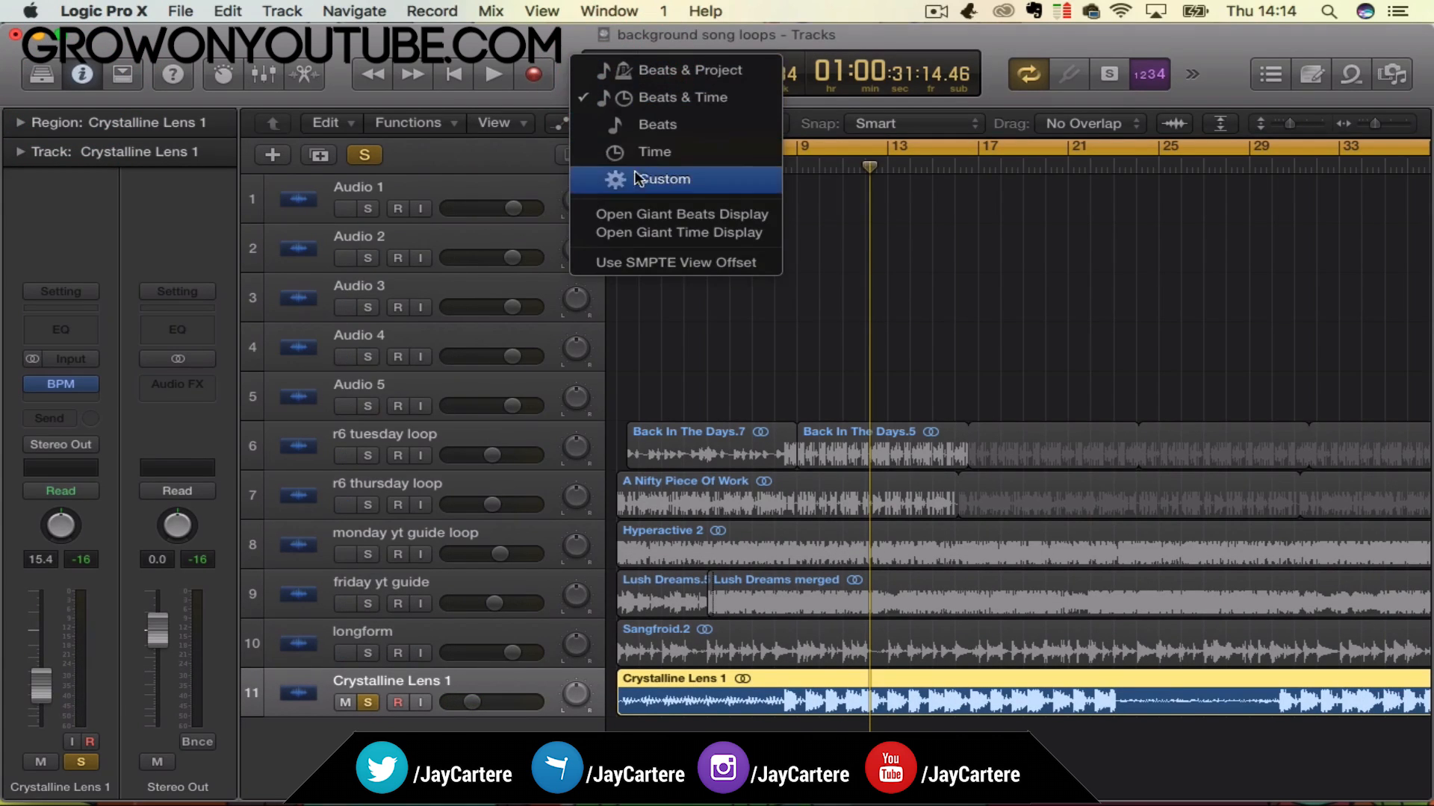
left_click(944, 217)
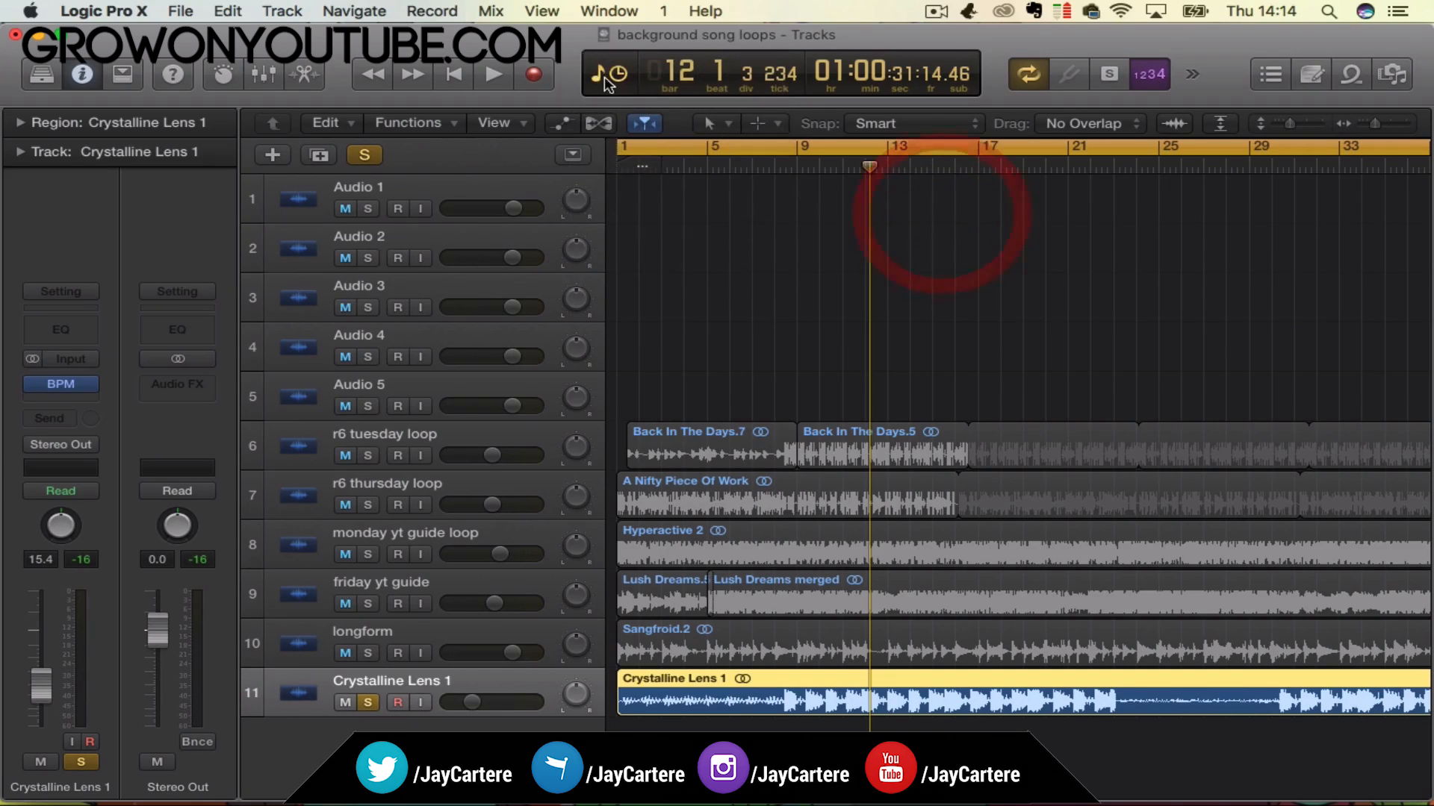
left_click(596, 74)
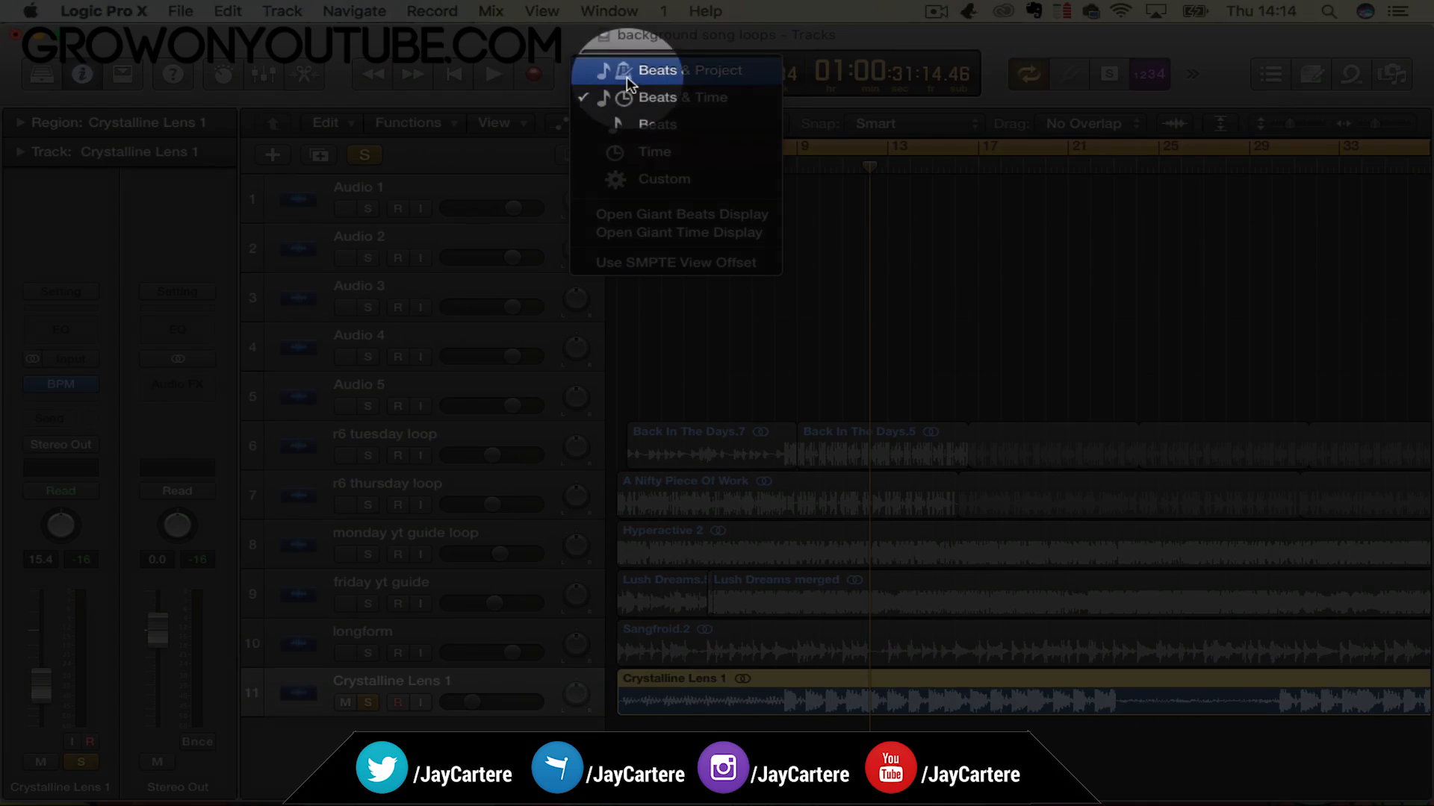
left_click(631, 125)
double_click(831, 74)
type("93")
key("Return")
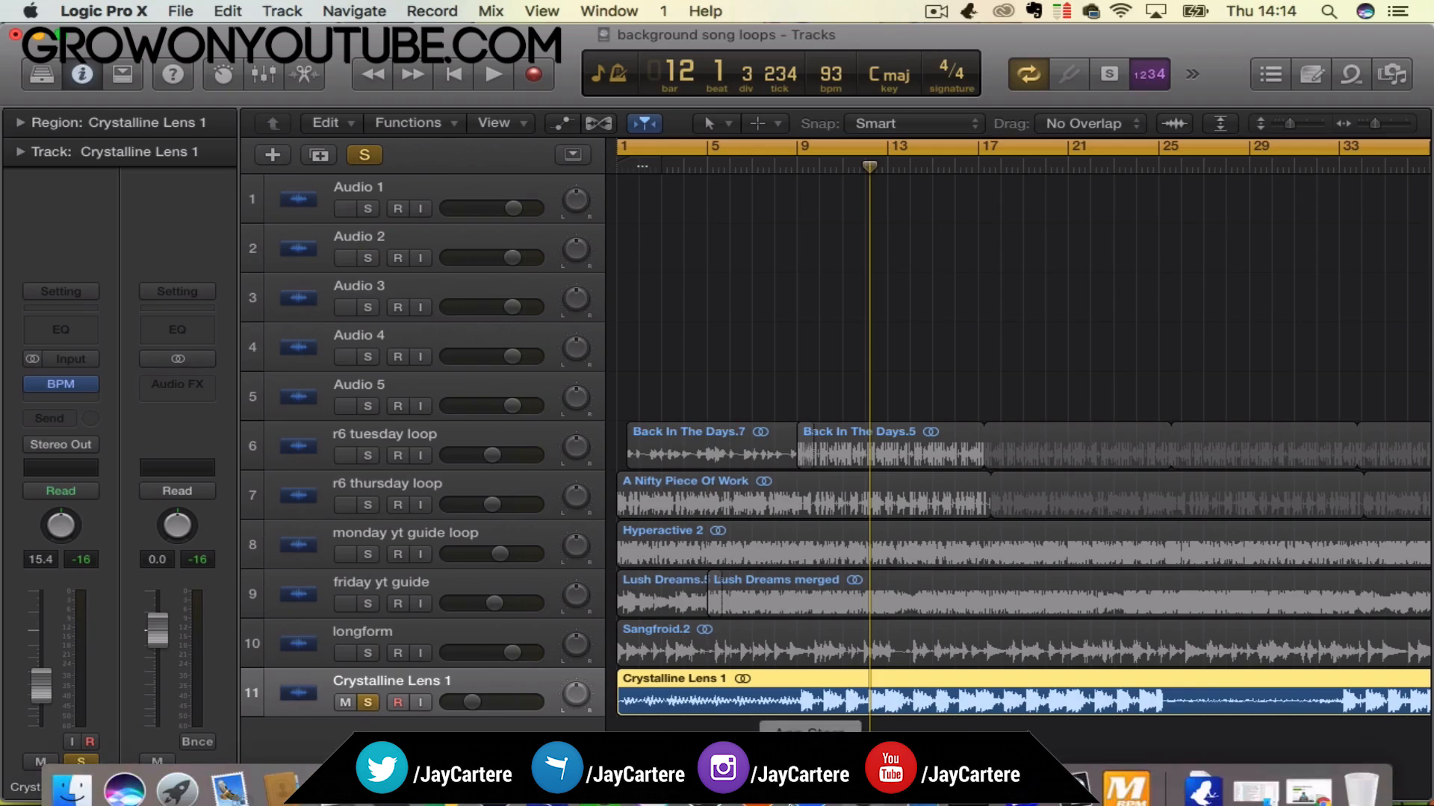
Open MixMeister BPM Analyzer.
mouse_move(1069, 804)
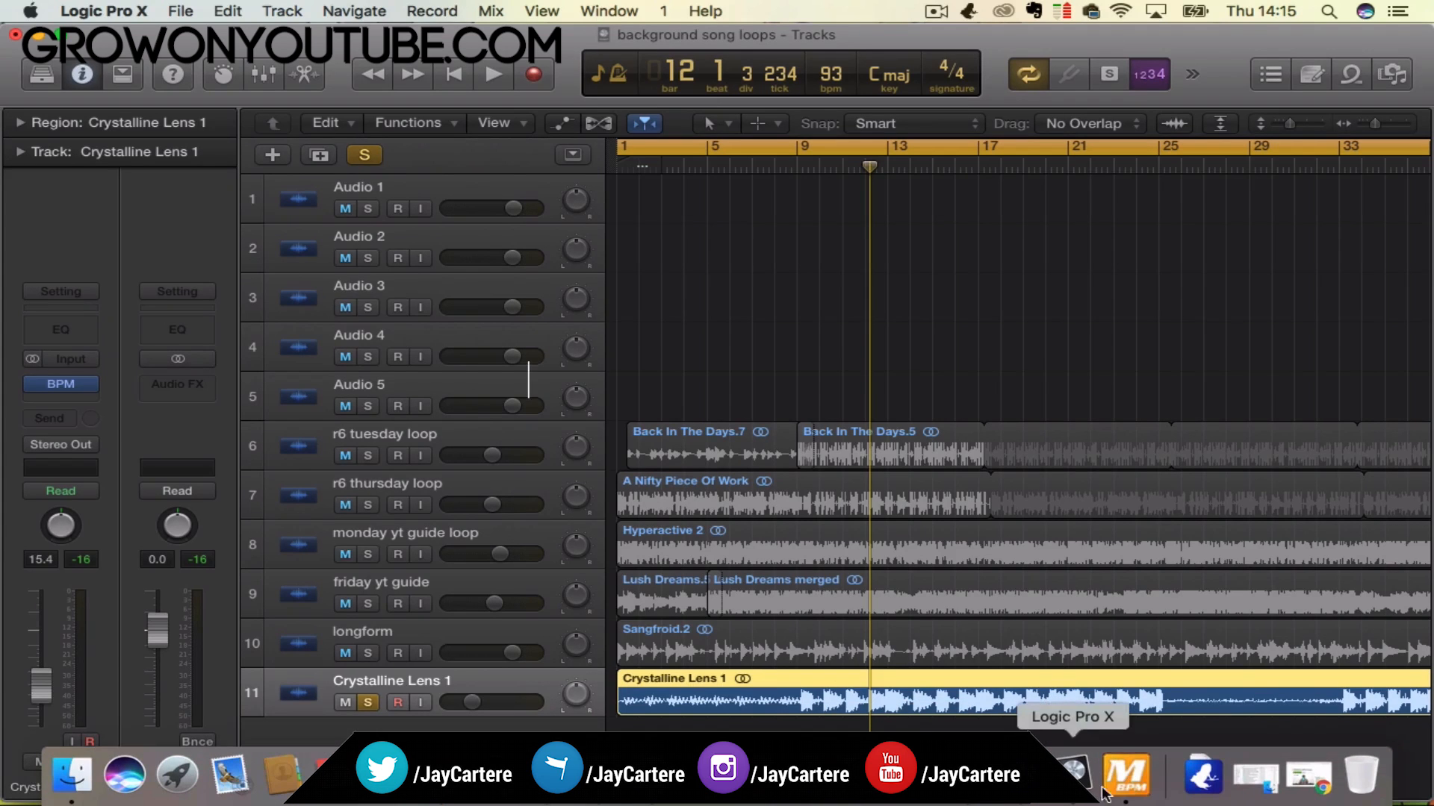
left_click(1135, 790)
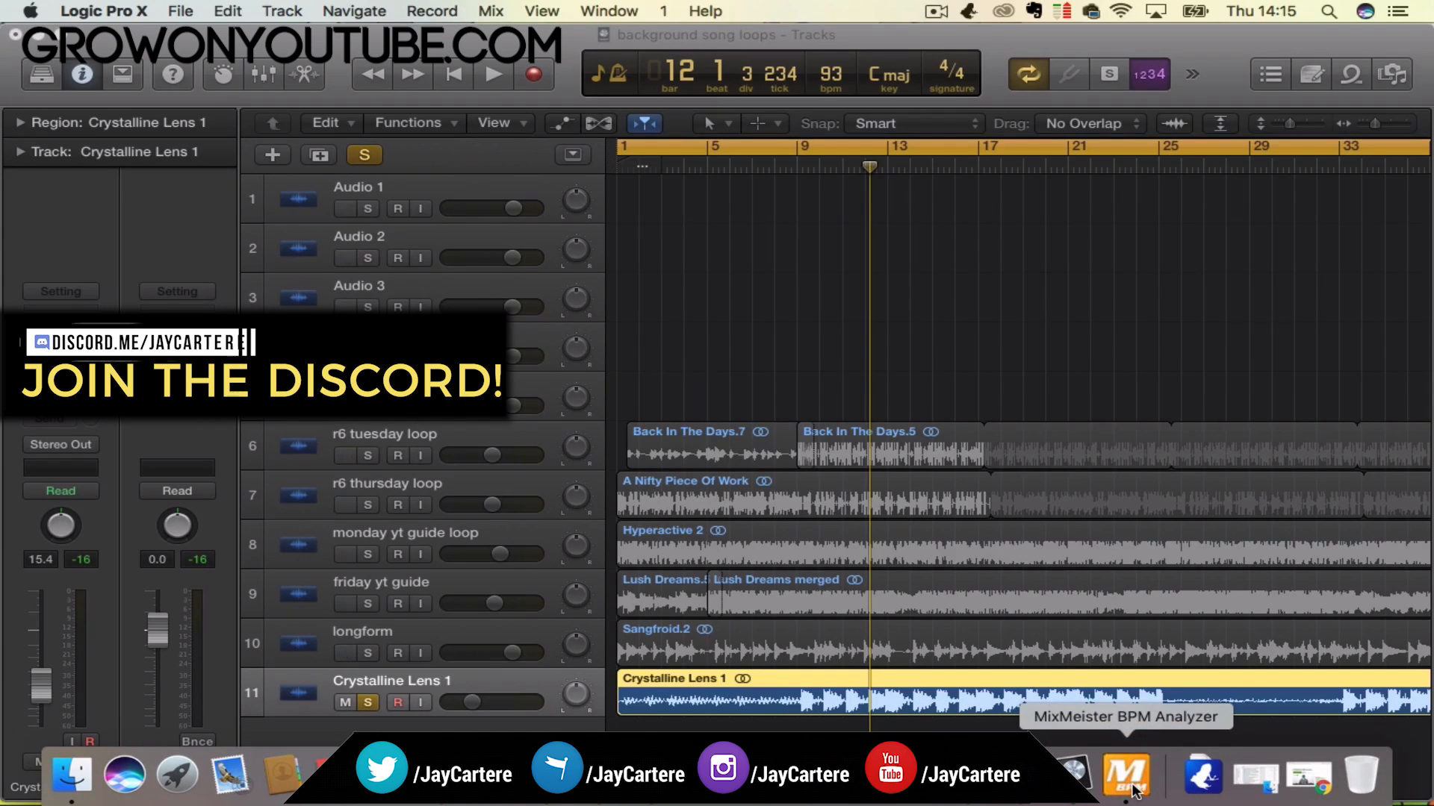
mouse_move(650, 803)
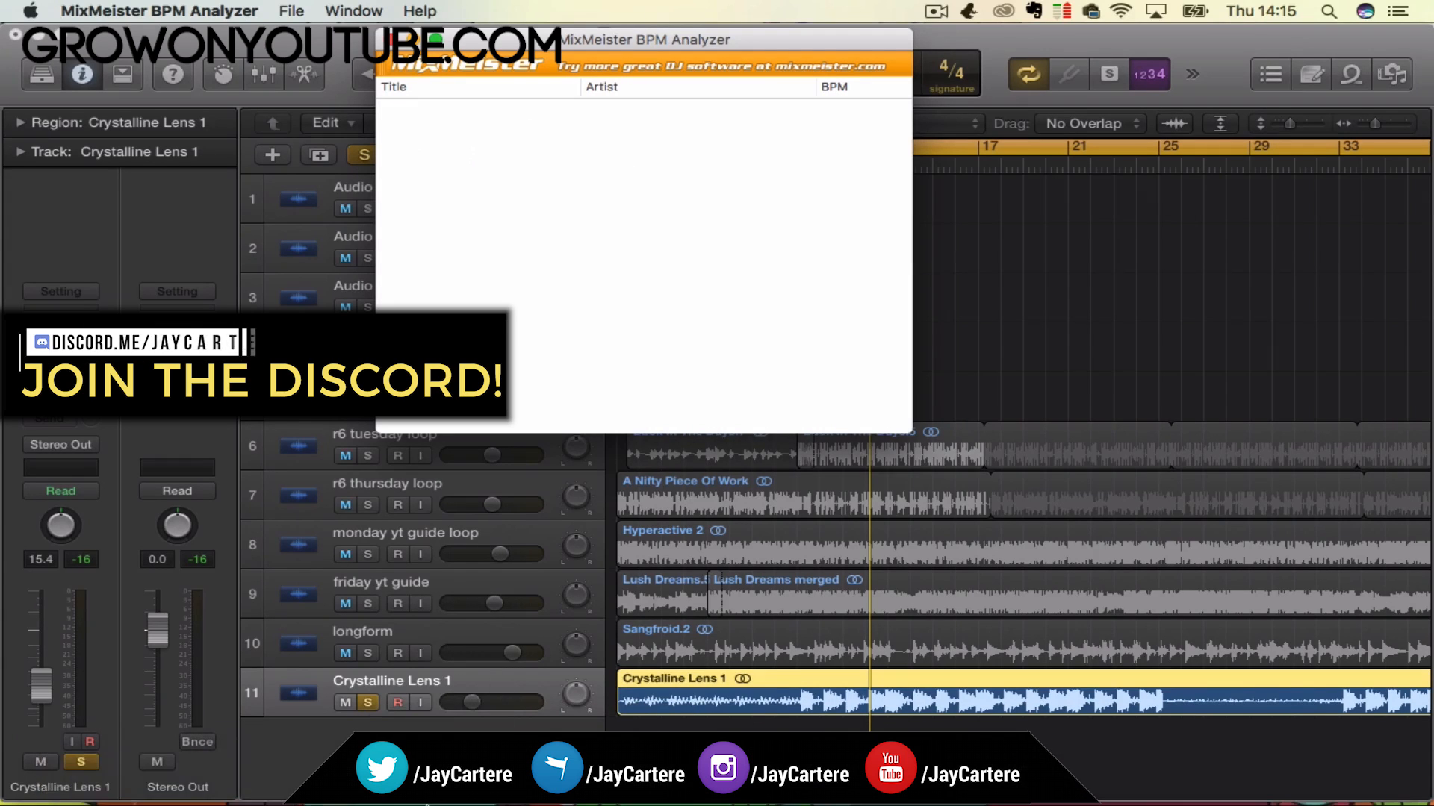
left_click(442, 776)
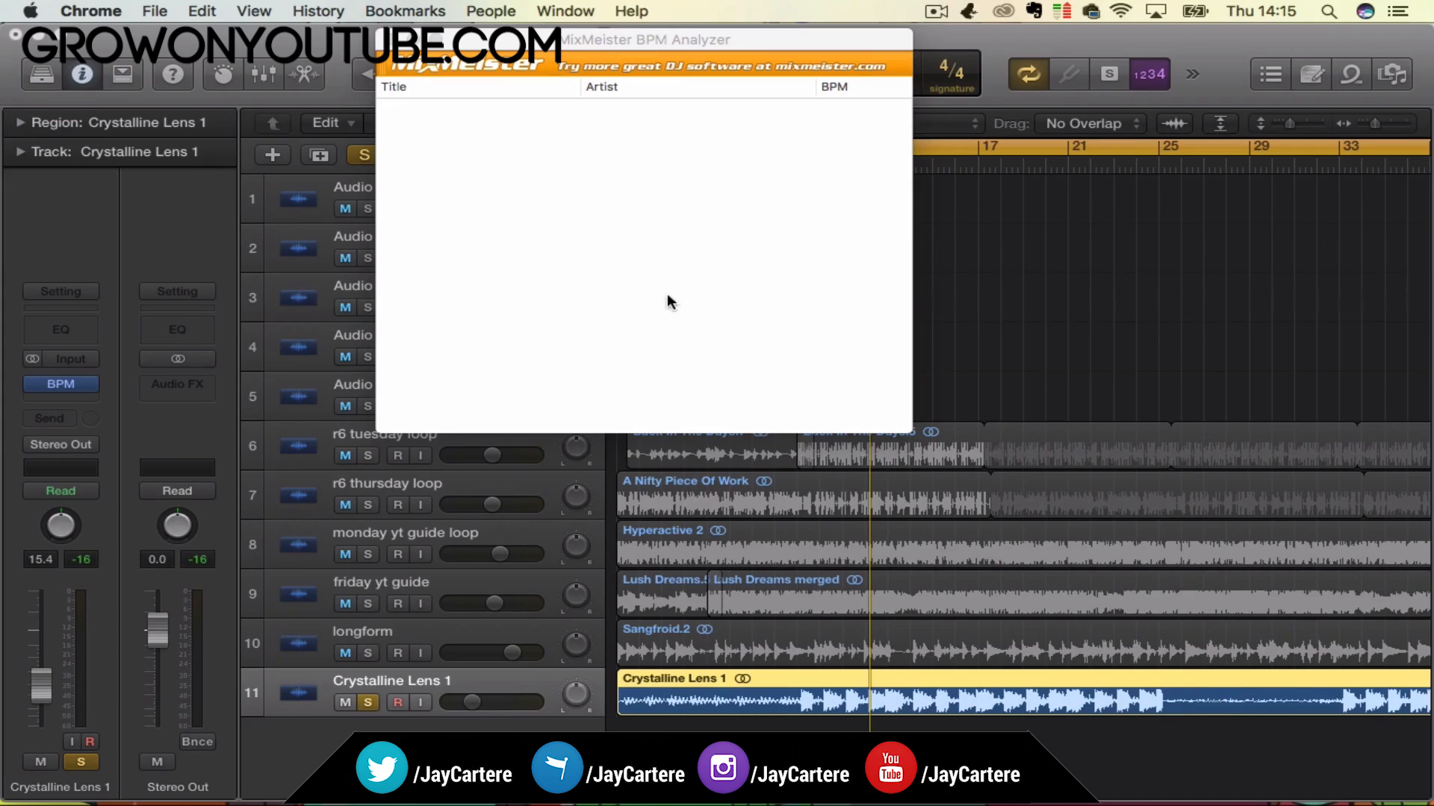
left_click(72, 796)
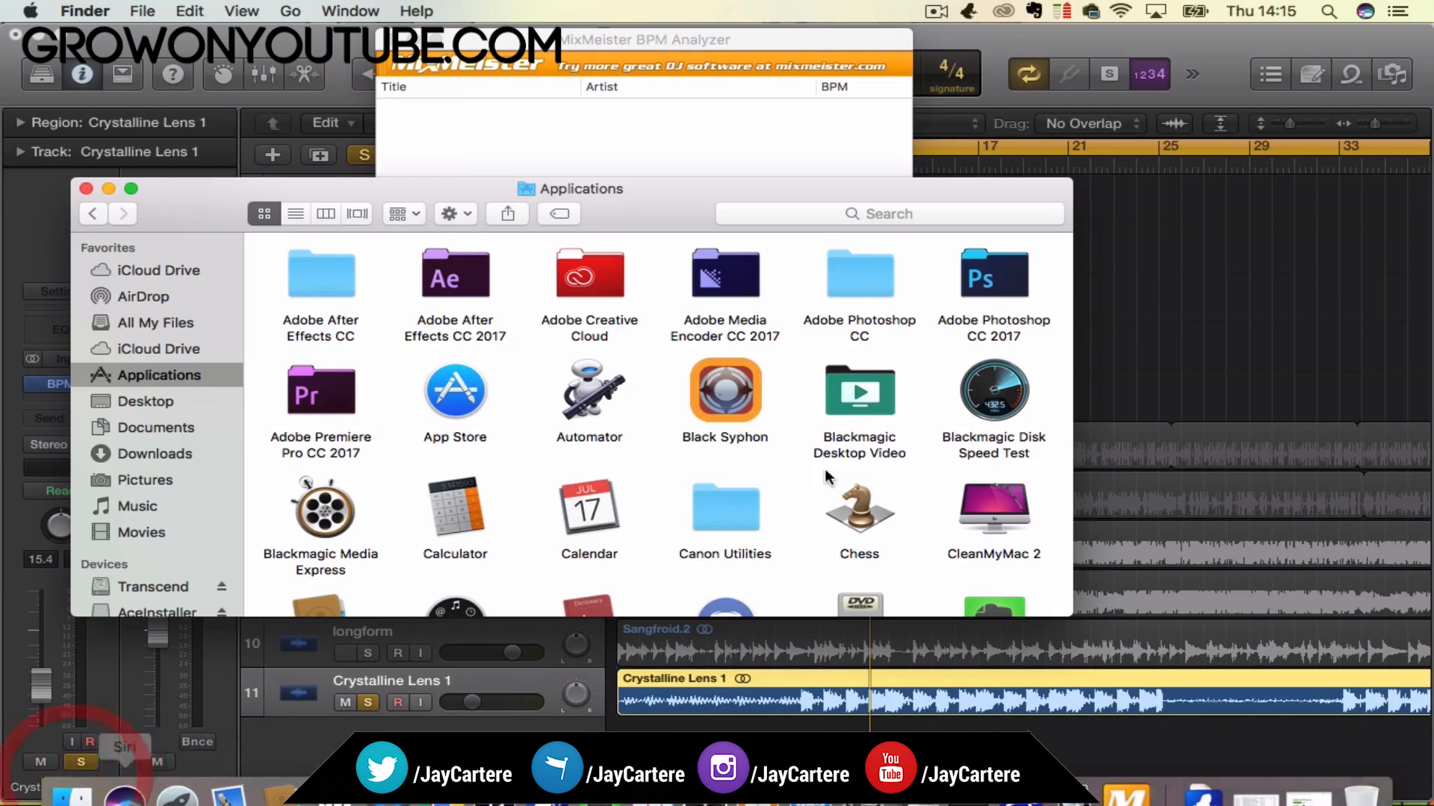
left_click(109, 189)
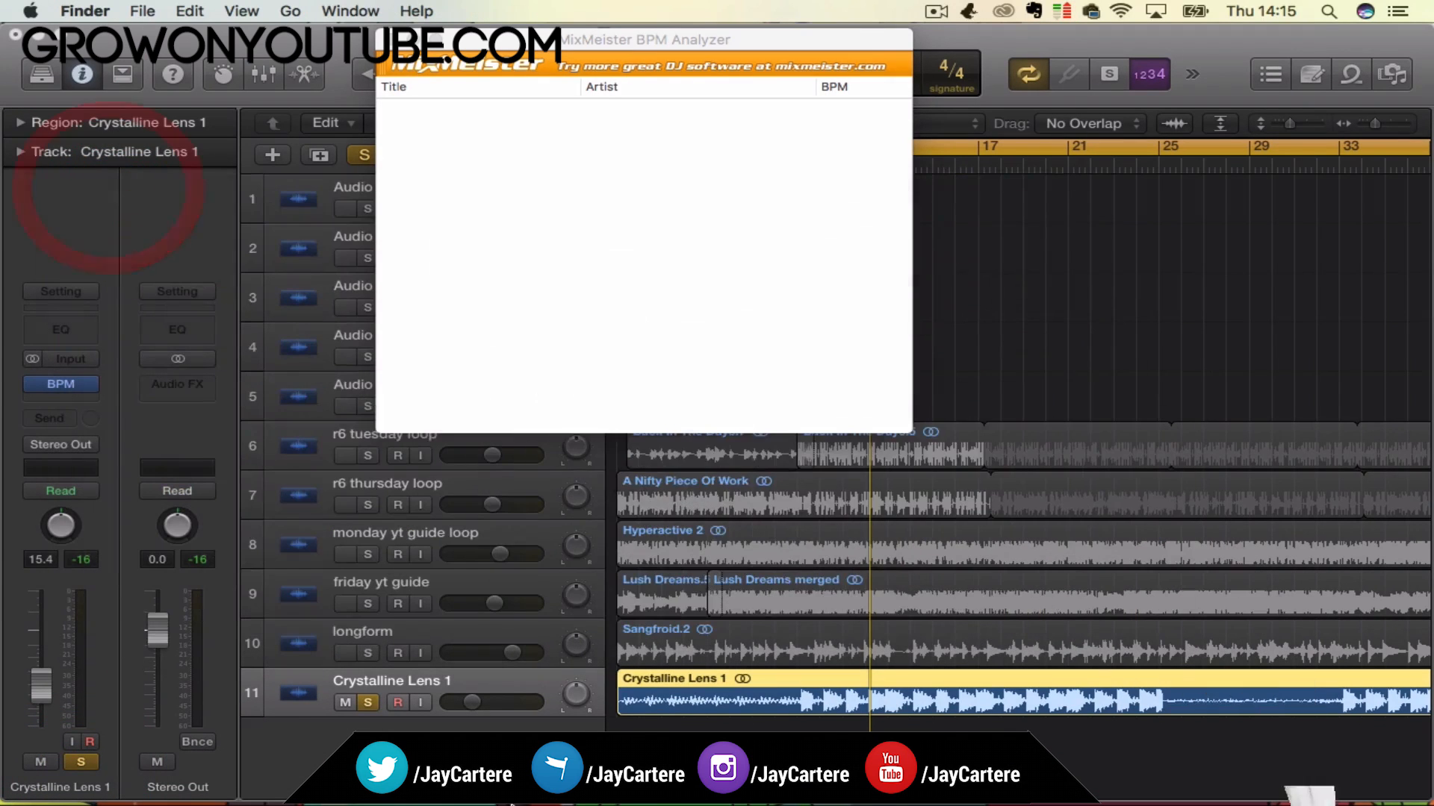
Analyze the tempo of Crystalline Lens 1 from the iTunes streaming playlist in MixMeister BPM Analyzer and select its entry.
left_click(630, 787)
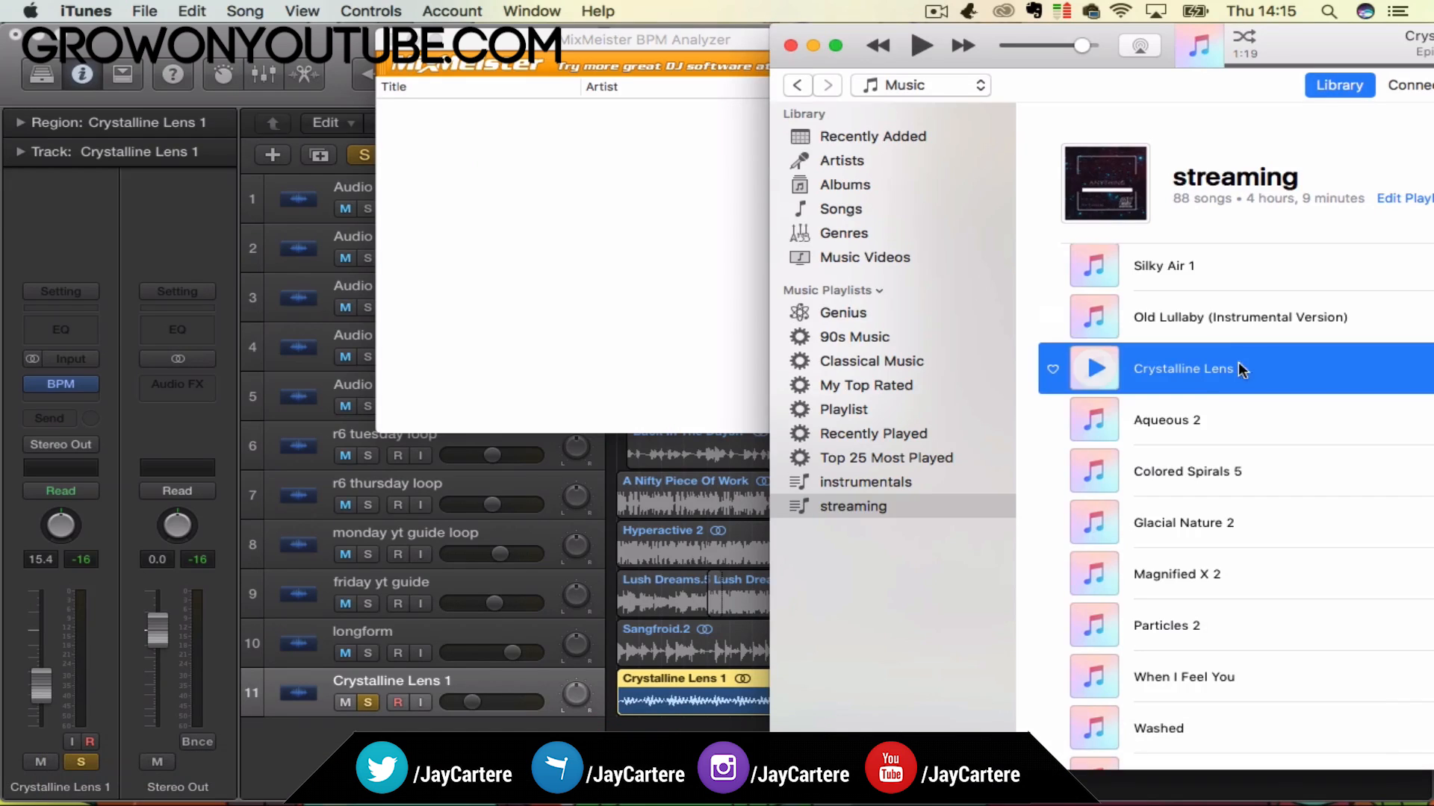
left_click_drag(1212, 375, 584, 194)
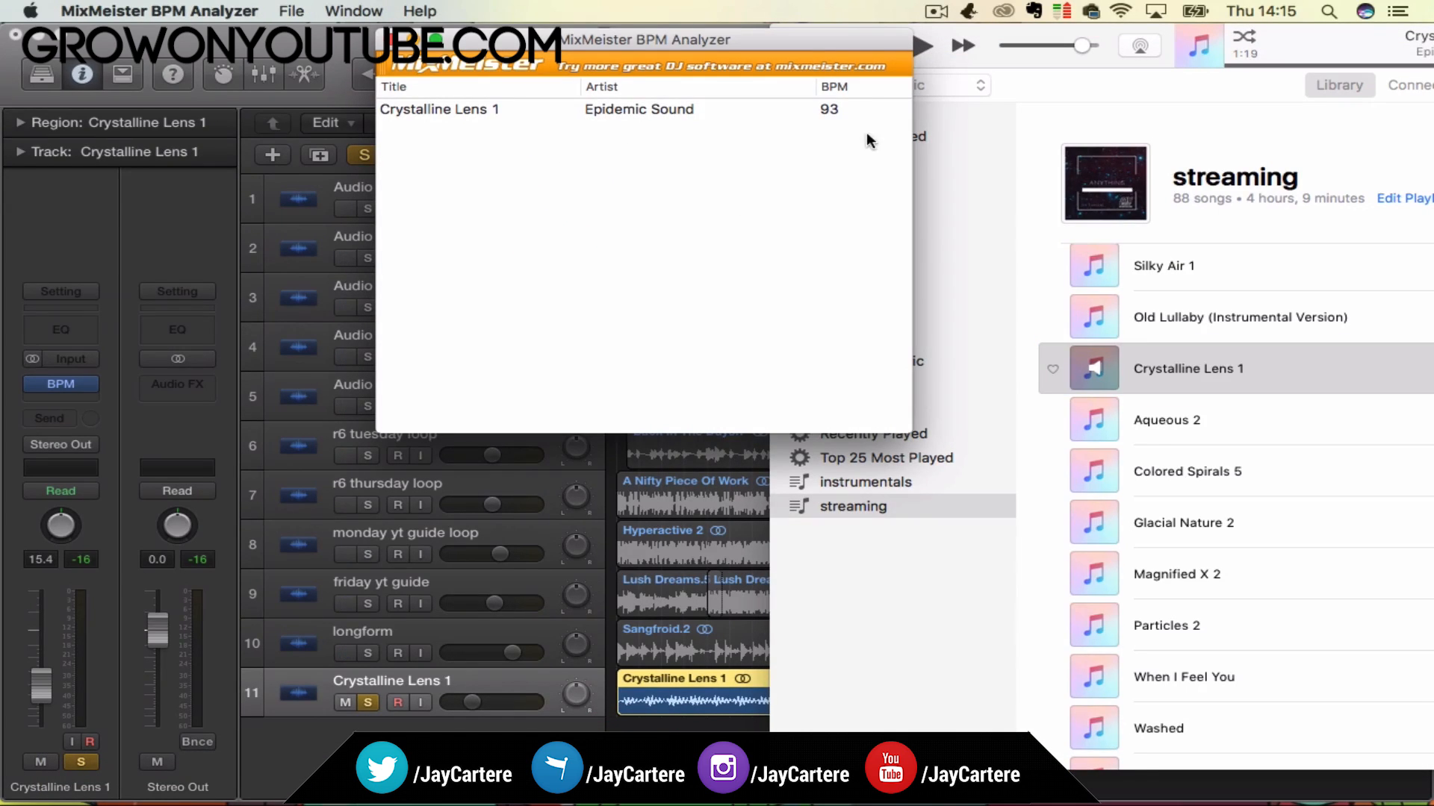
left_click(833, 113)
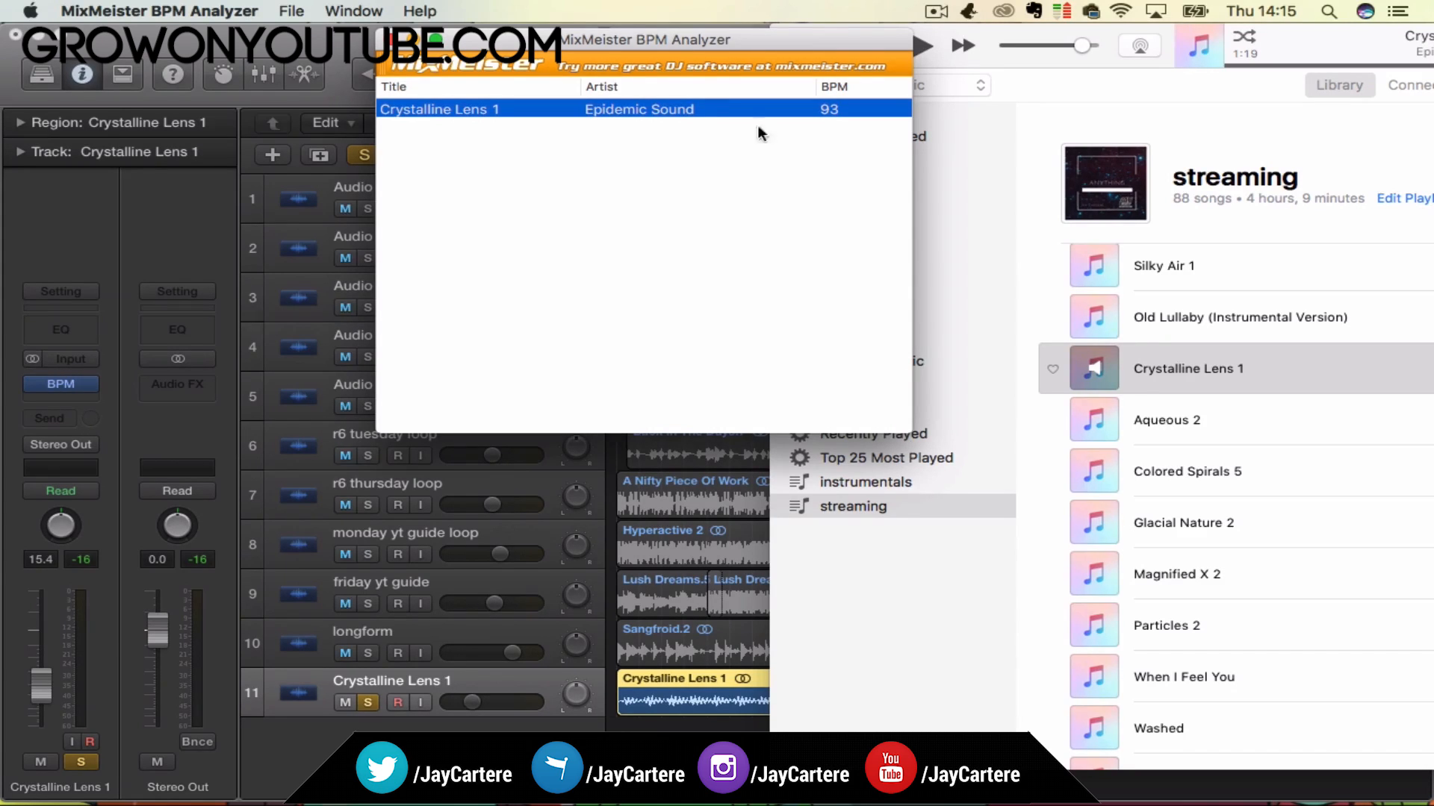
Compare the analyzer's tempo for Crystalline Lens 1 with the BPM Counter on its Logic Pro X track.
left_click_drag(651, 39, 610, 55)
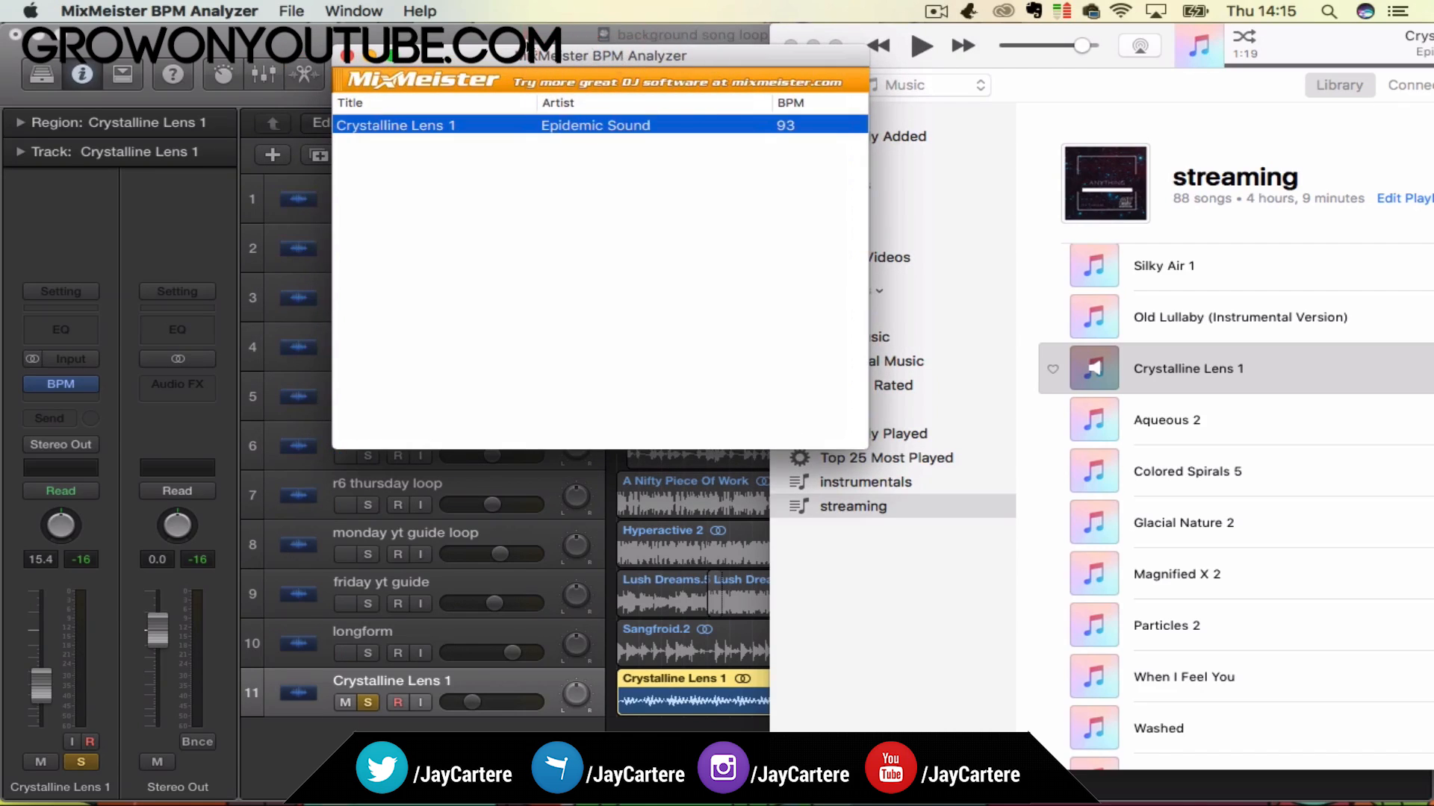
mouse_move(521, 65)
left_mouse_down()
mouse_move(492, 65)
mouse_move(533, 65)
left_mouse_up()
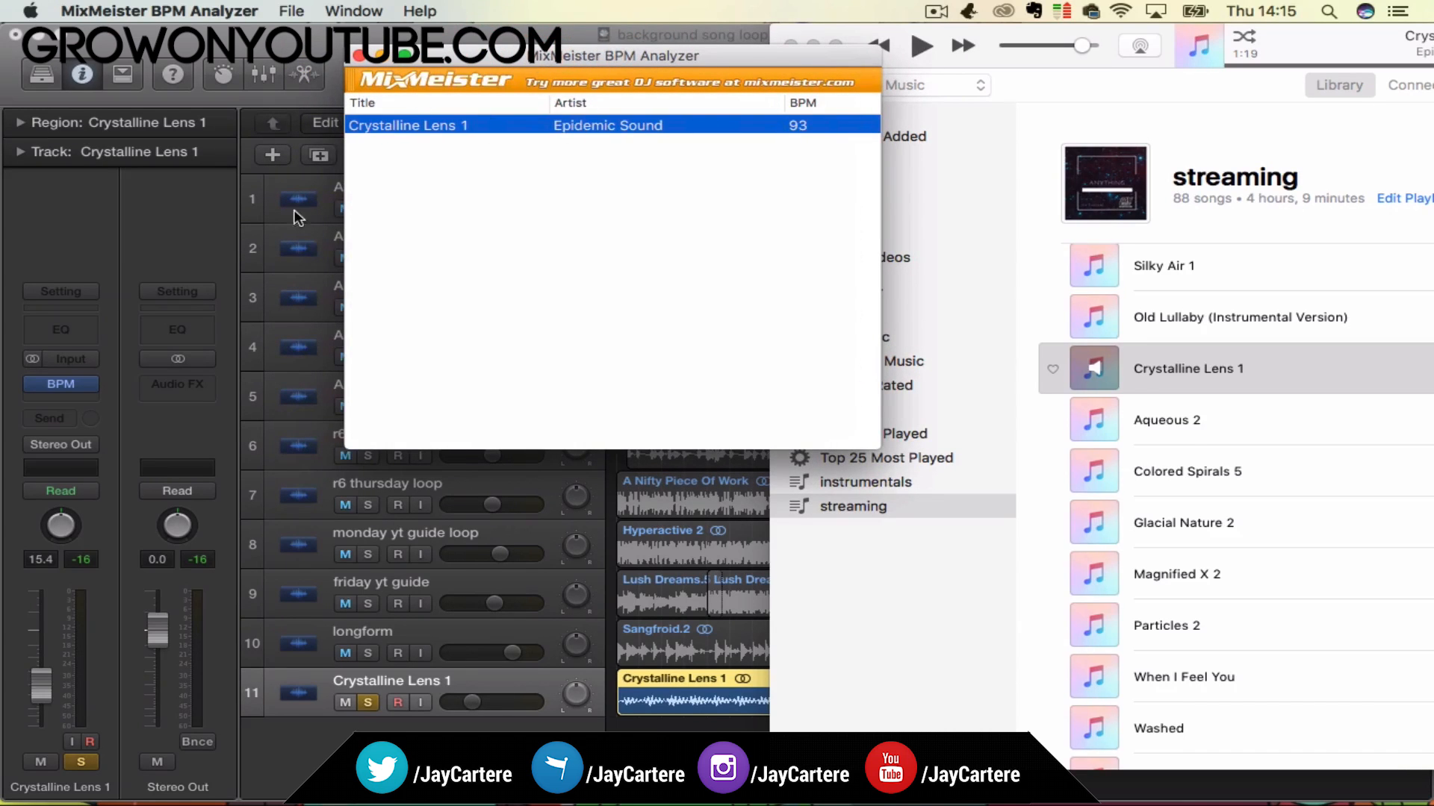
left_click(62, 385)
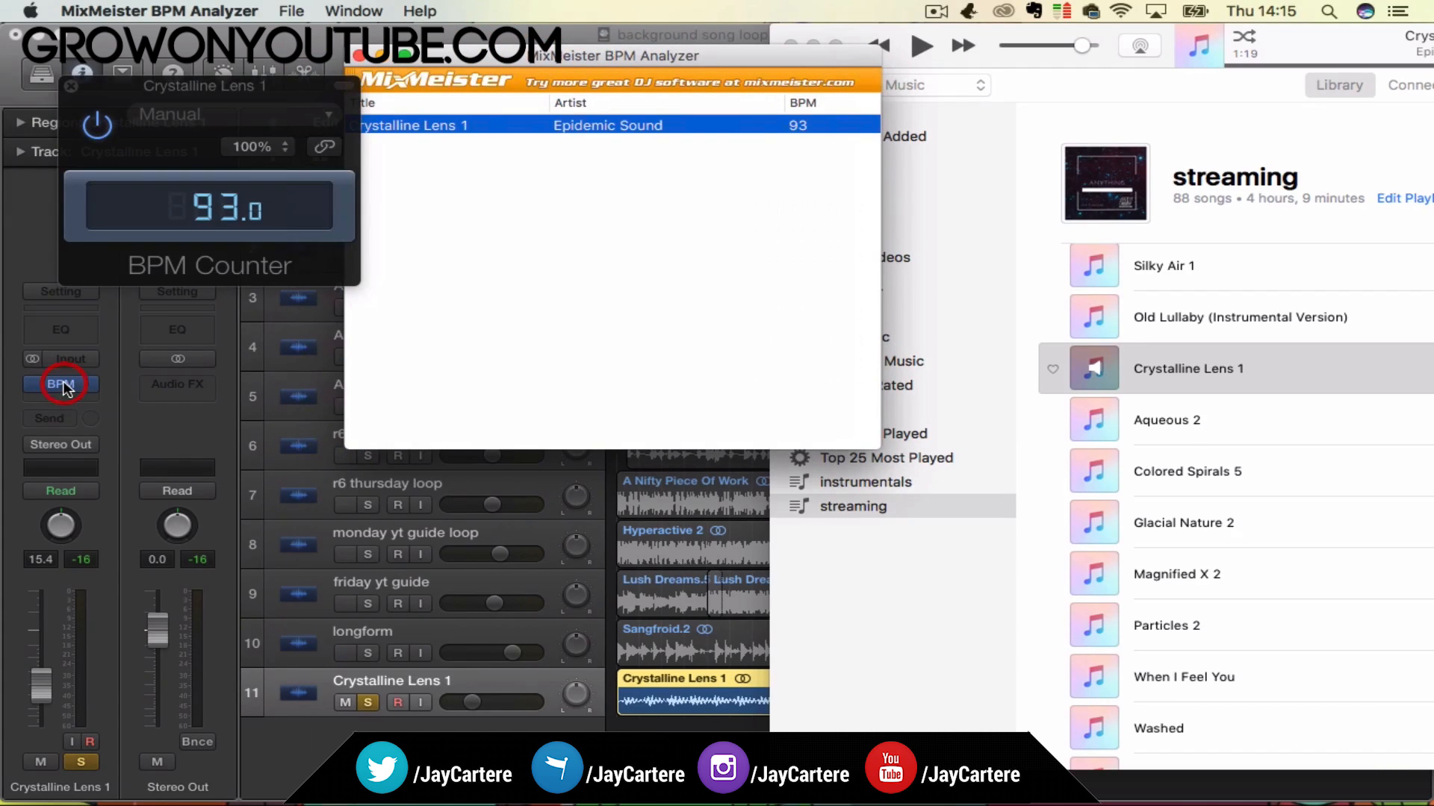
left_click(72, 87)
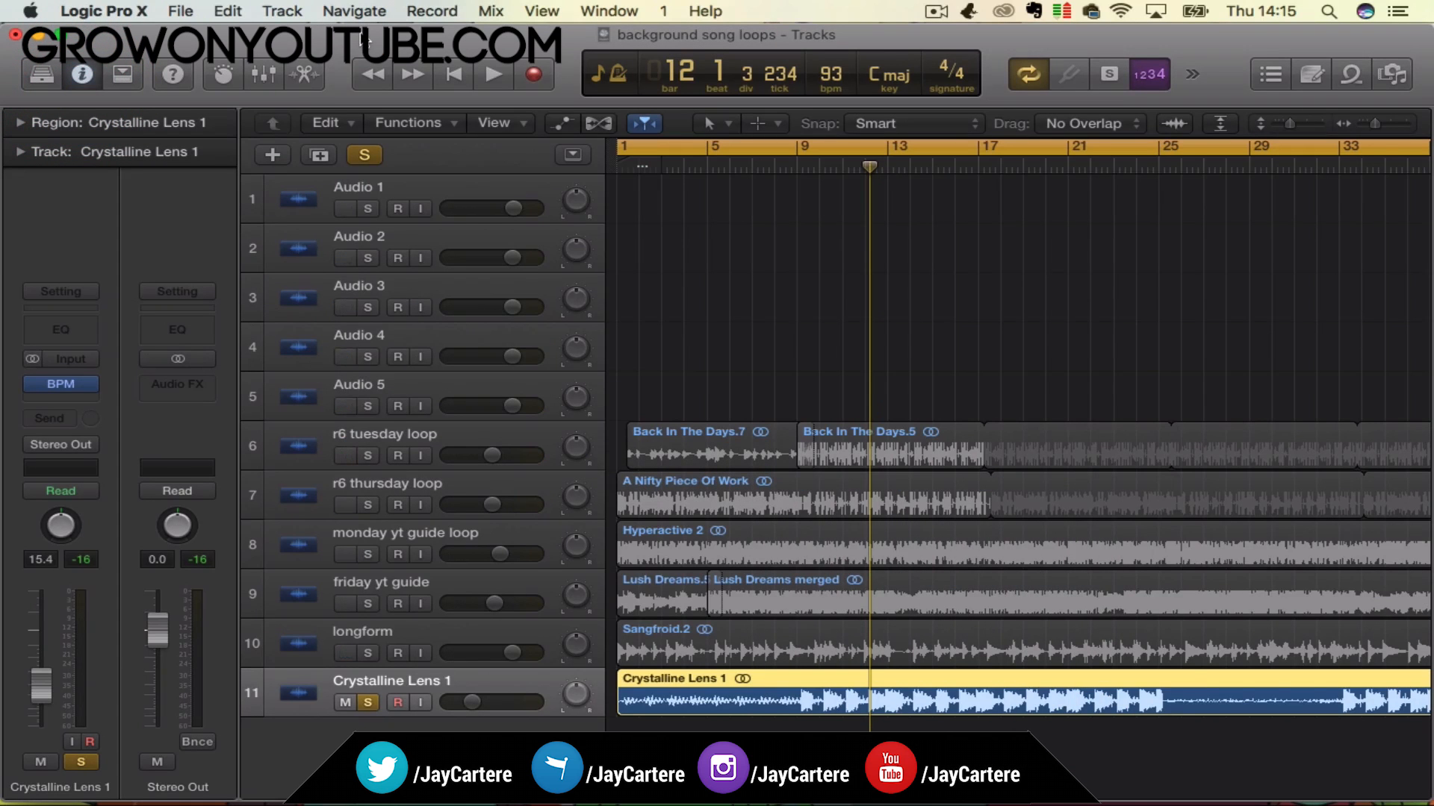
Bypass the BPM Counter on the Crystalline Lens 1 track and fit the cycle range to its region, from bar 1 to the region's end.
left_click(34, 384)
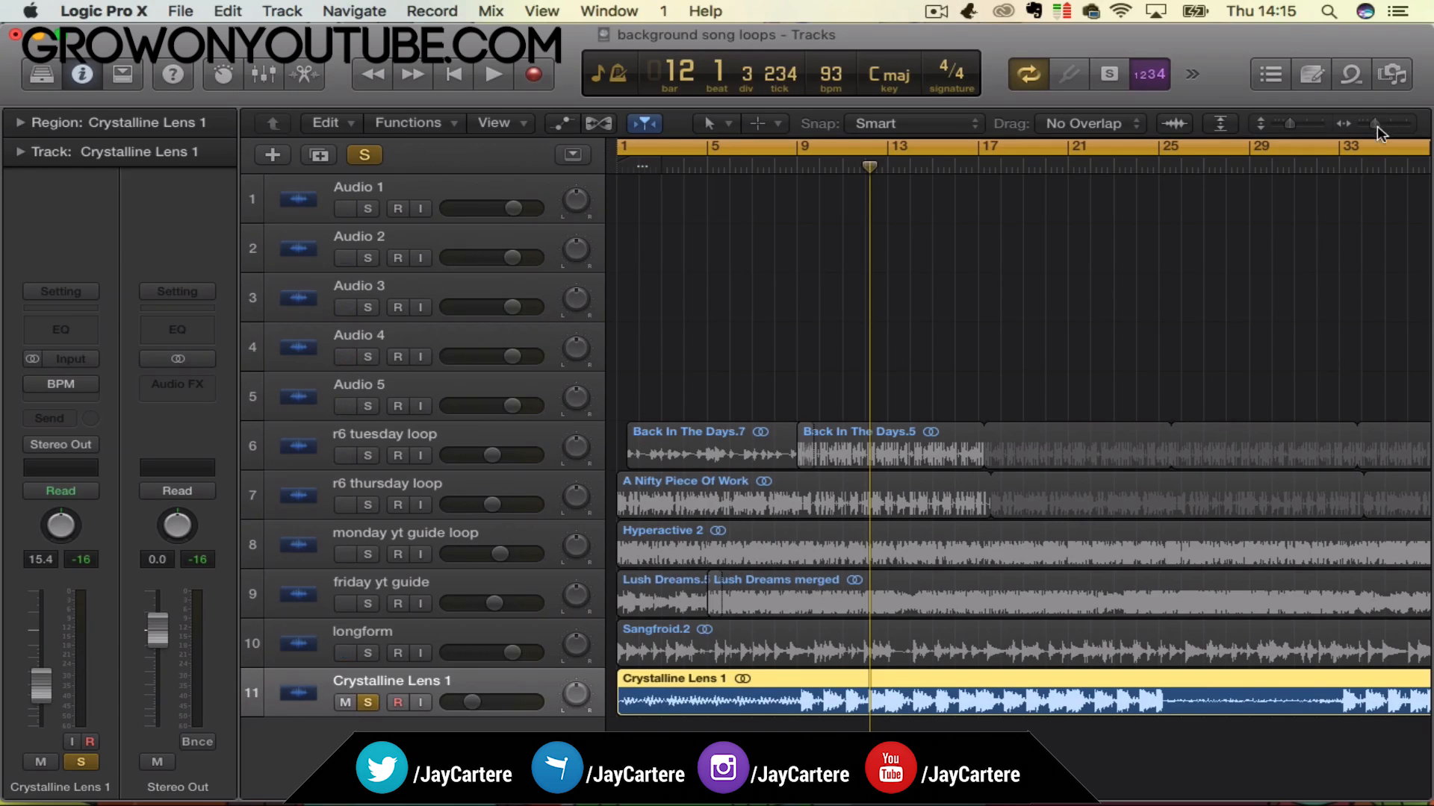
left_click(1279, 152)
left_click_drag(1375, 125, 1293, 132)
left_click(627, 149)
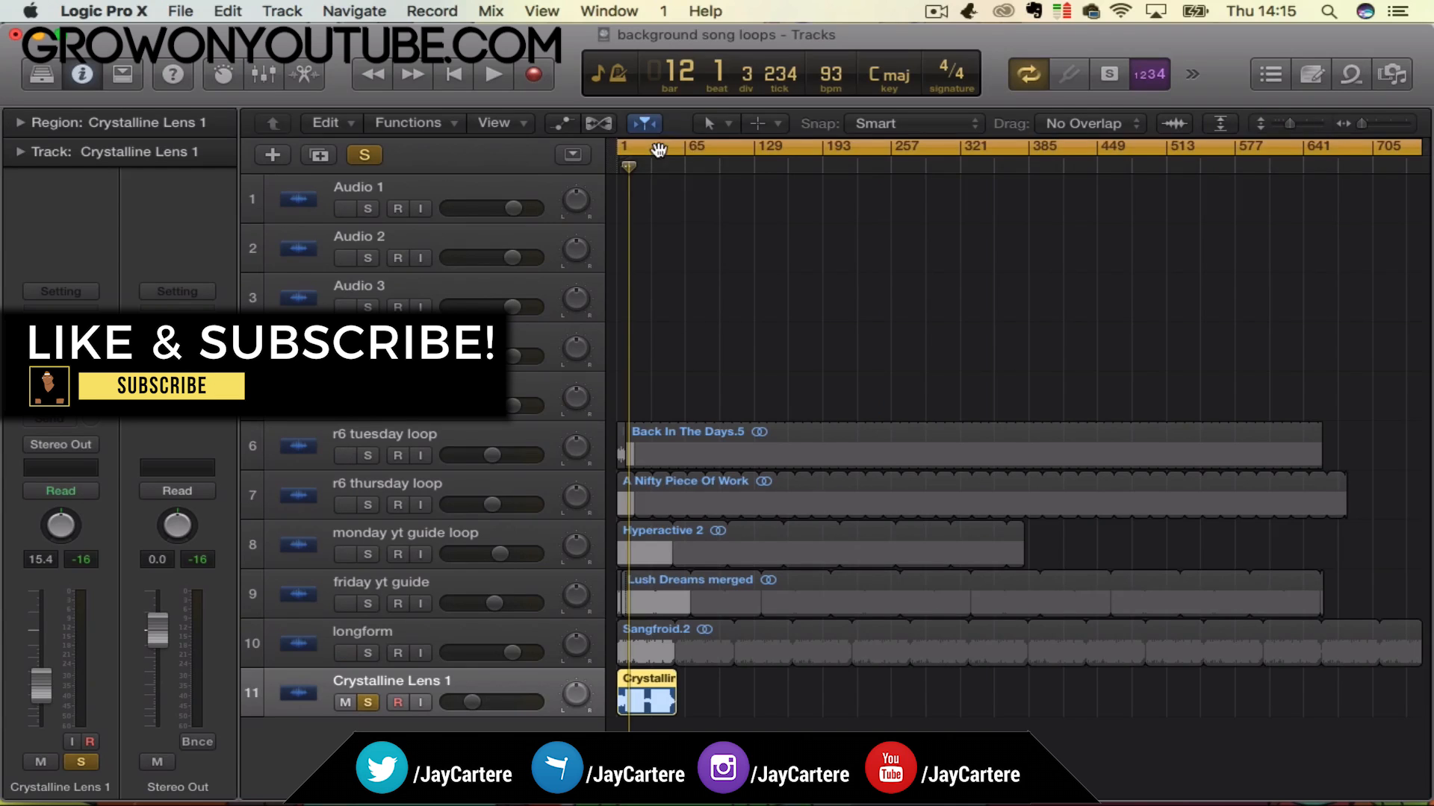
left_click(620, 149)
left_click_drag(621, 149, 682, 150)
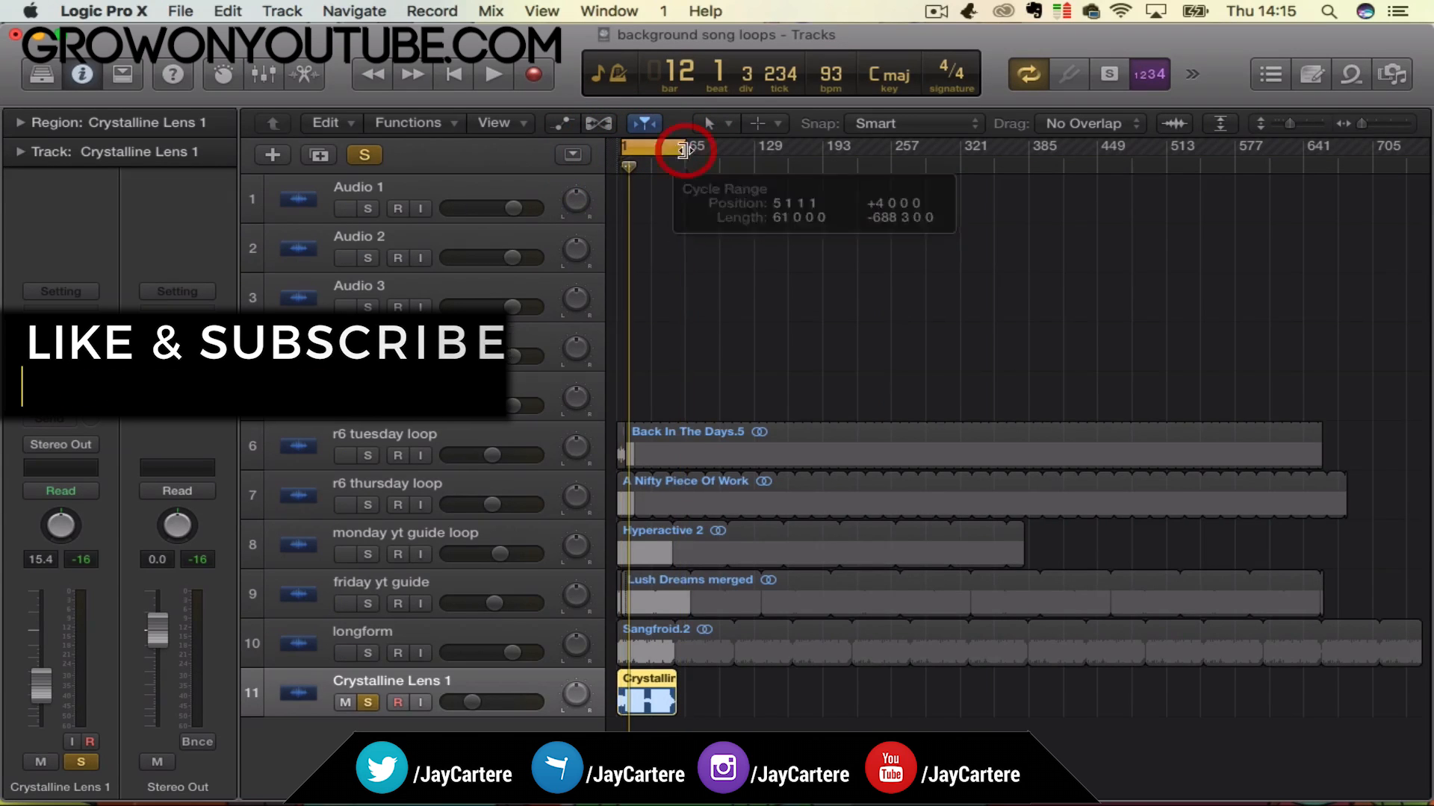
left_click(1388, 127)
left_click(1376, 127)
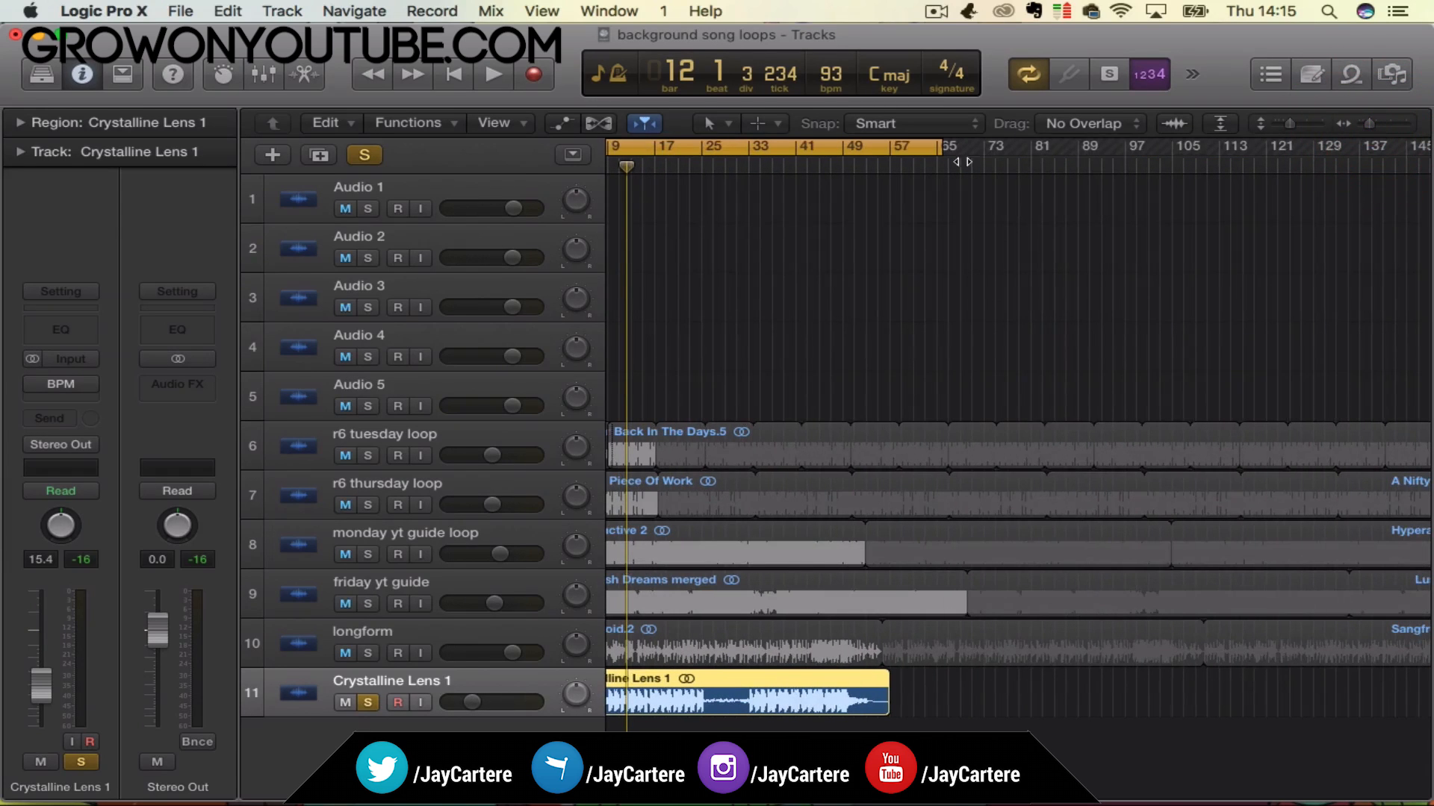
left_click_drag(943, 150, 937, 150)
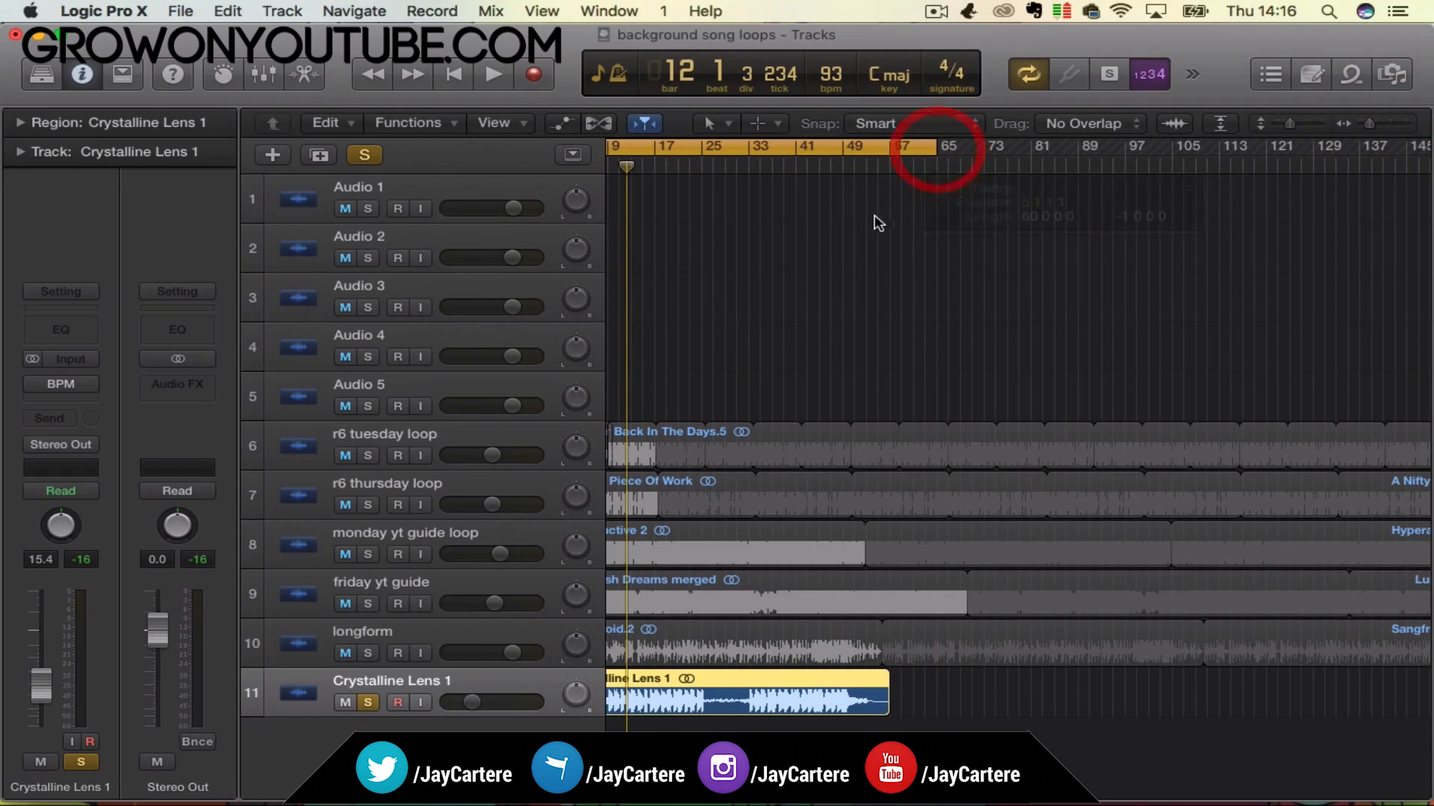
scroll(852, 648, "left", 3)
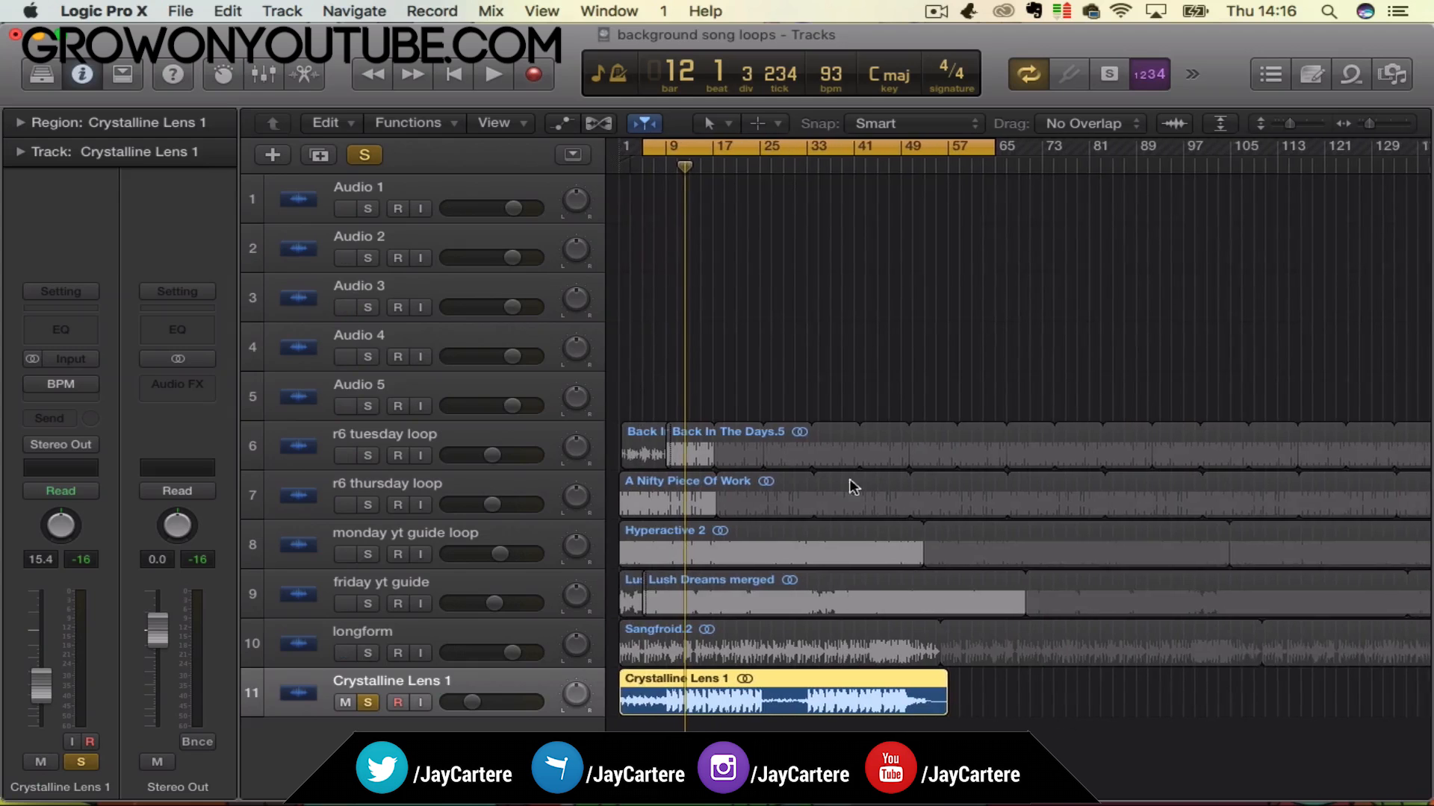
left_click_drag(867, 143, 851, 146)
left_click_drag(964, 148, 947, 149)
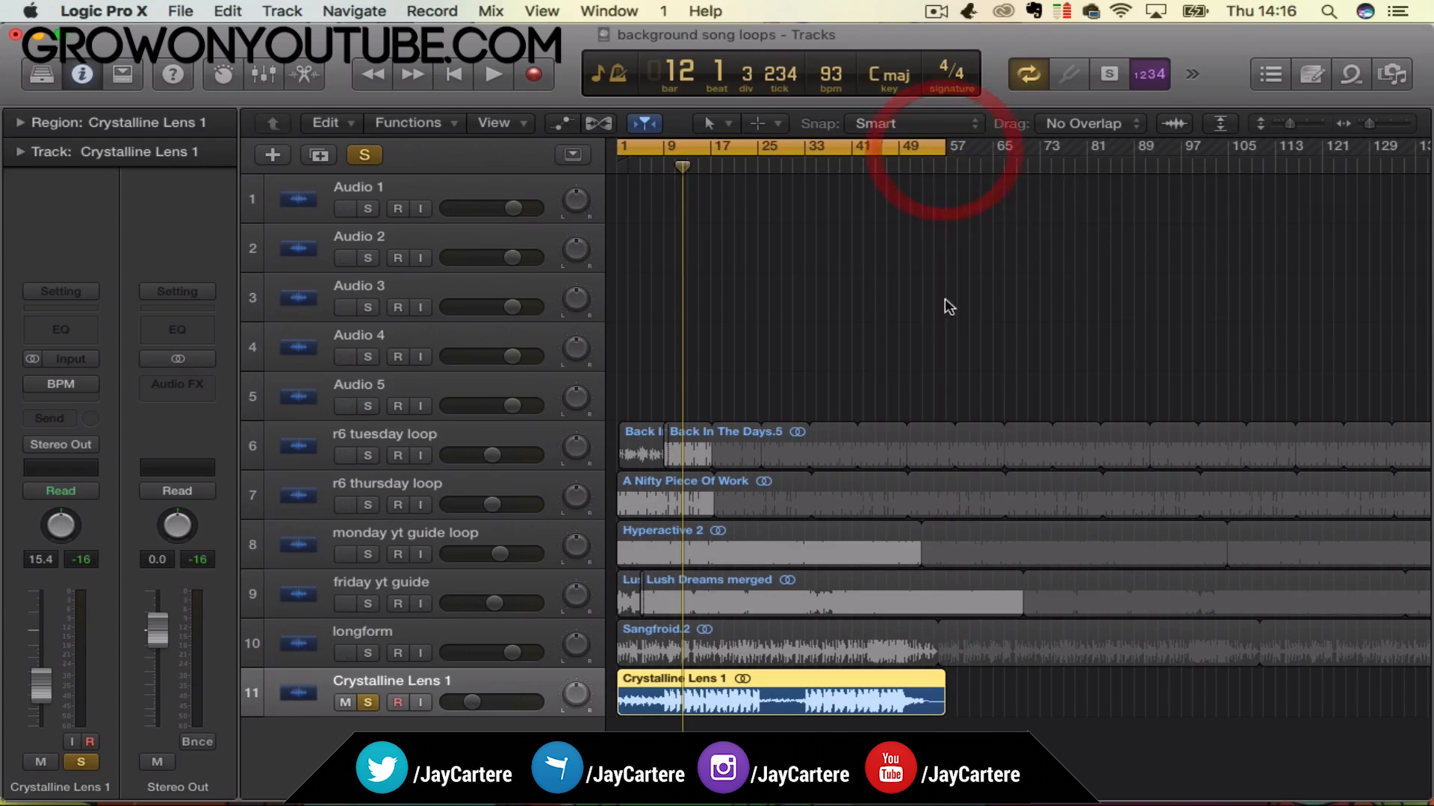
Turn off the full-song cycle and set a new cycle range over the intro, from bar 1 to bar 9.
left_click(1373, 125)
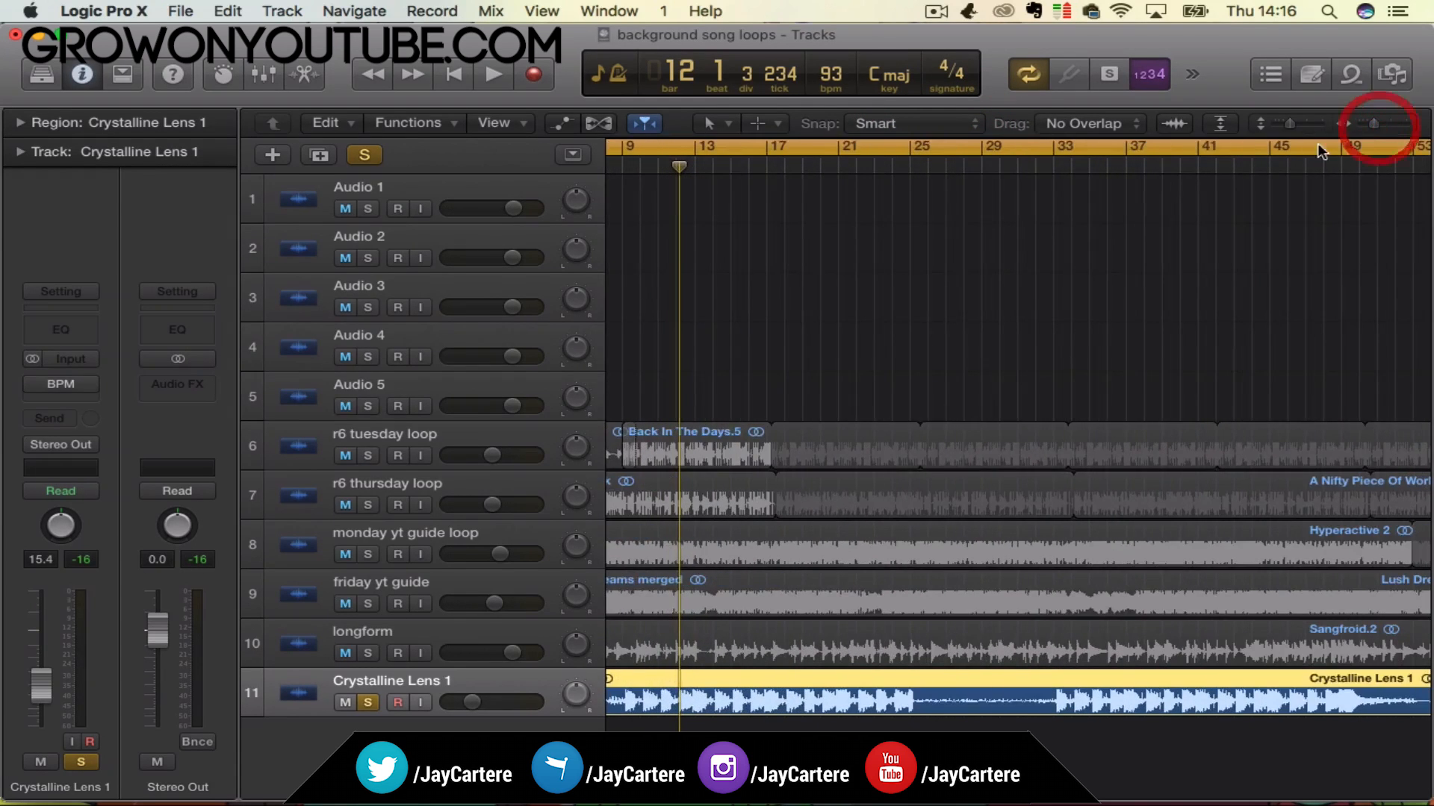
left_click(1267, 149)
scroll(772, 231, "left", 5)
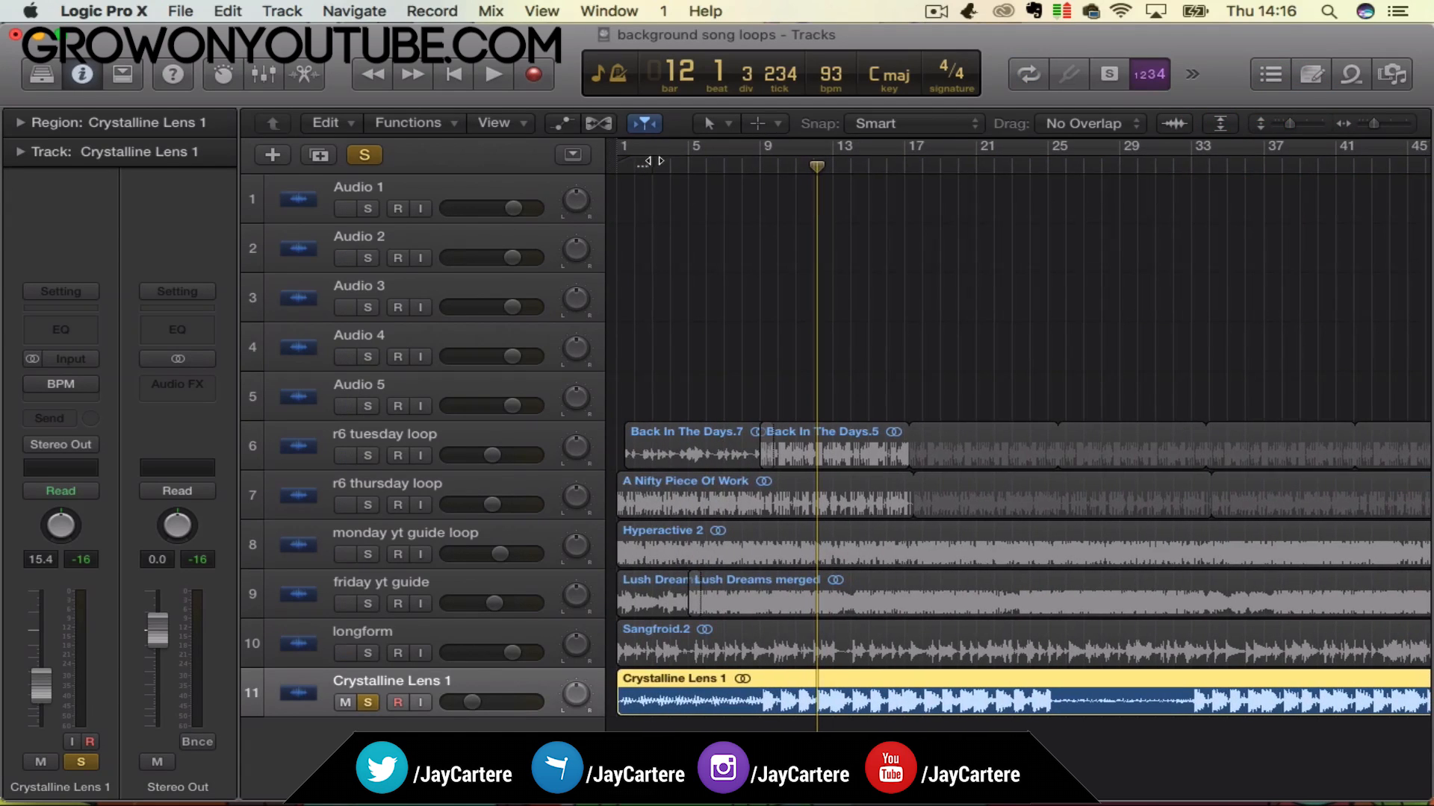
left_click_drag(638, 146, 755, 147)
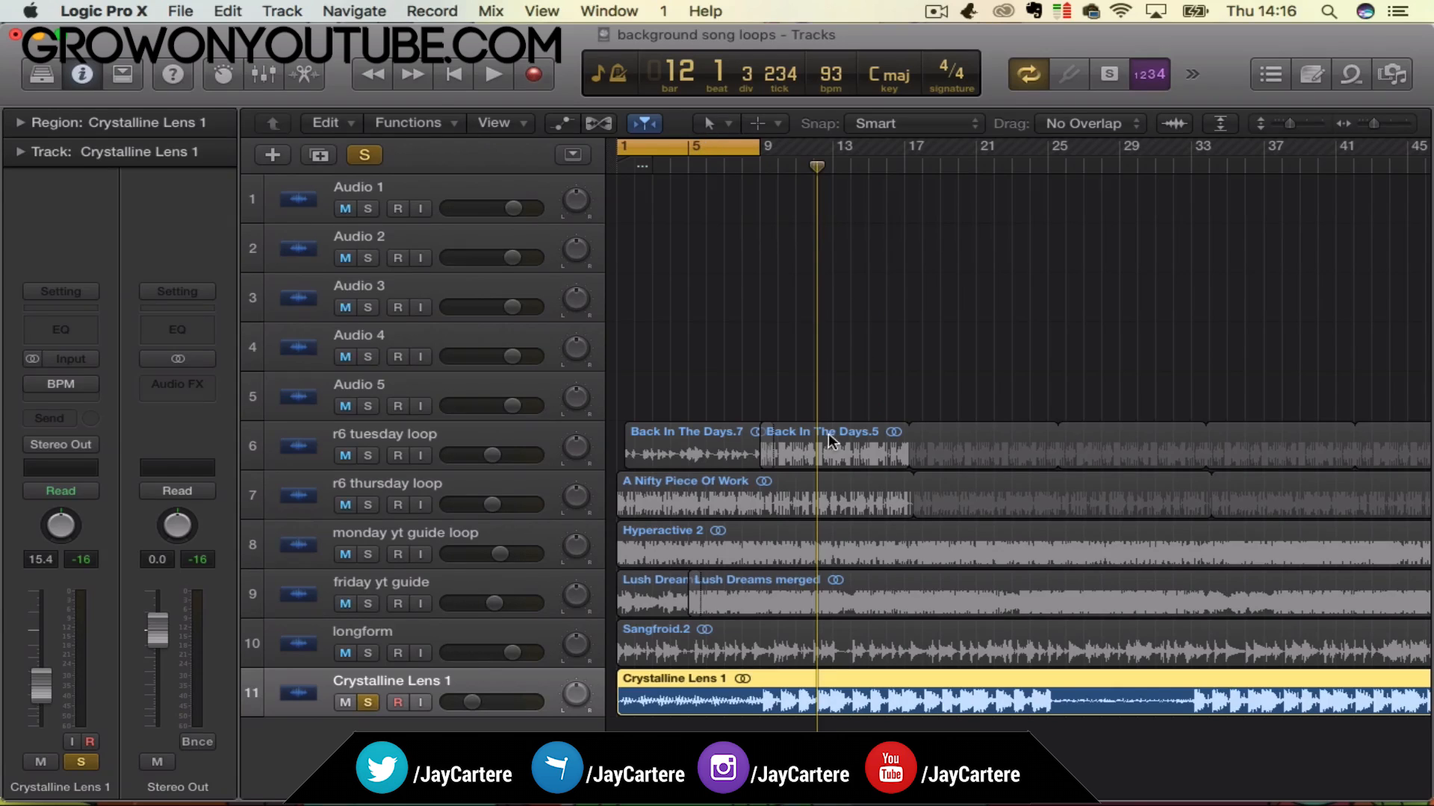
Move the playhead to bar 9 and examine closely how the beat in the Crystalline Lens 1 waveform lines up with the bar line.
mouse_move(1374, 127)
left_mouse_down()
mouse_move(1403, 128)
mouse_move(1370, 128)
left_mouse_up()
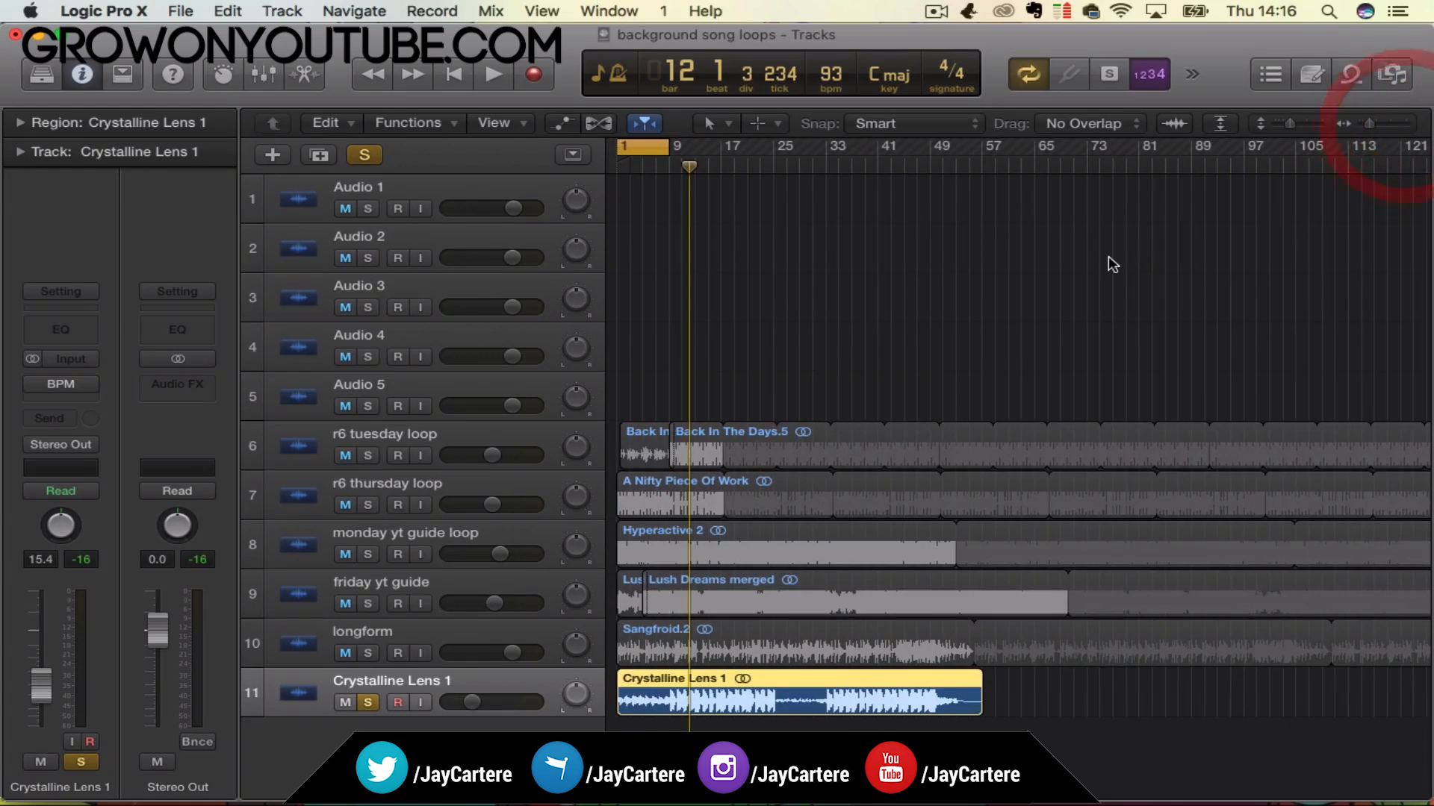
left_click_drag(689, 168, 670, 166)
left_click_drag(1377, 131, 1414, 131)
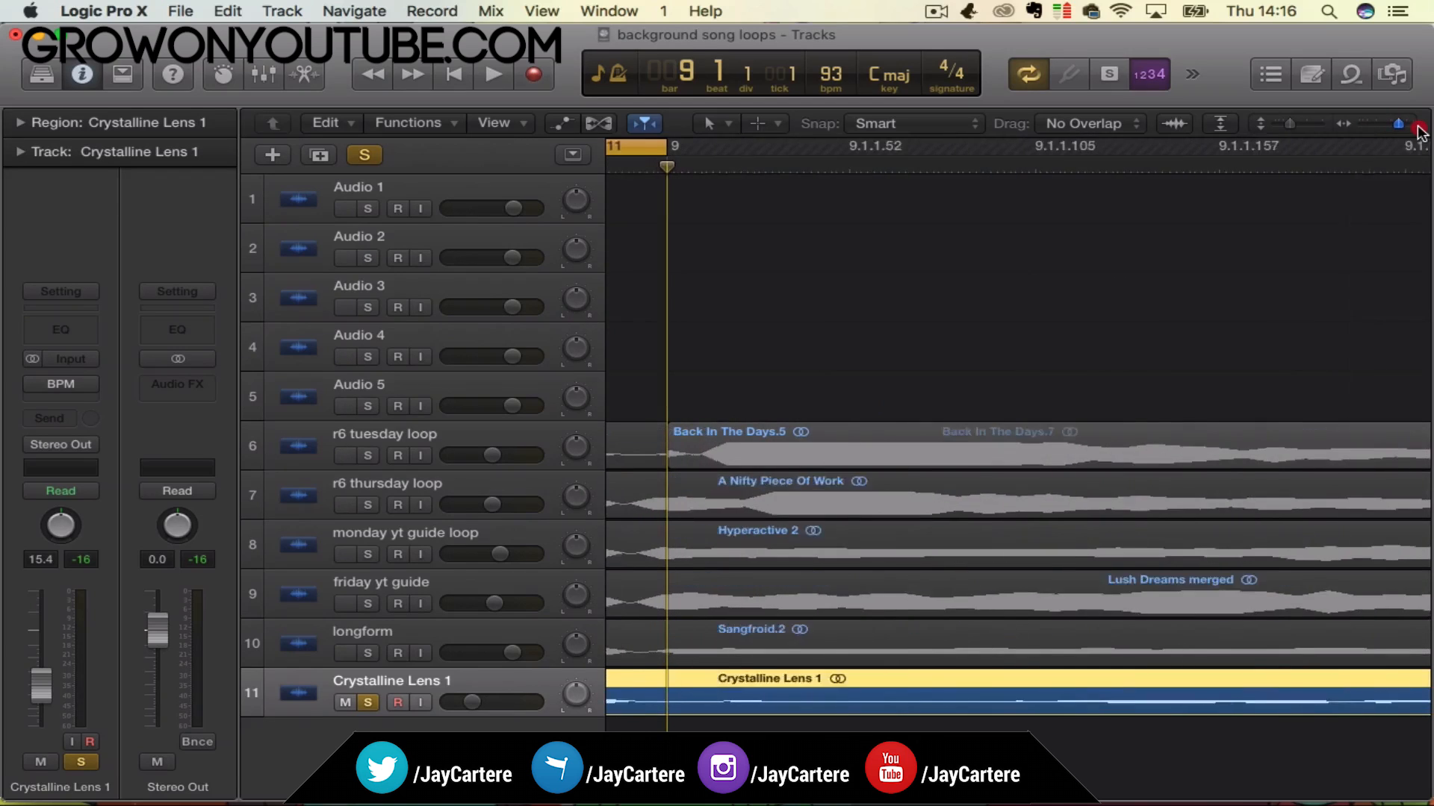
left_click_drag(1413, 132, 1408, 131)
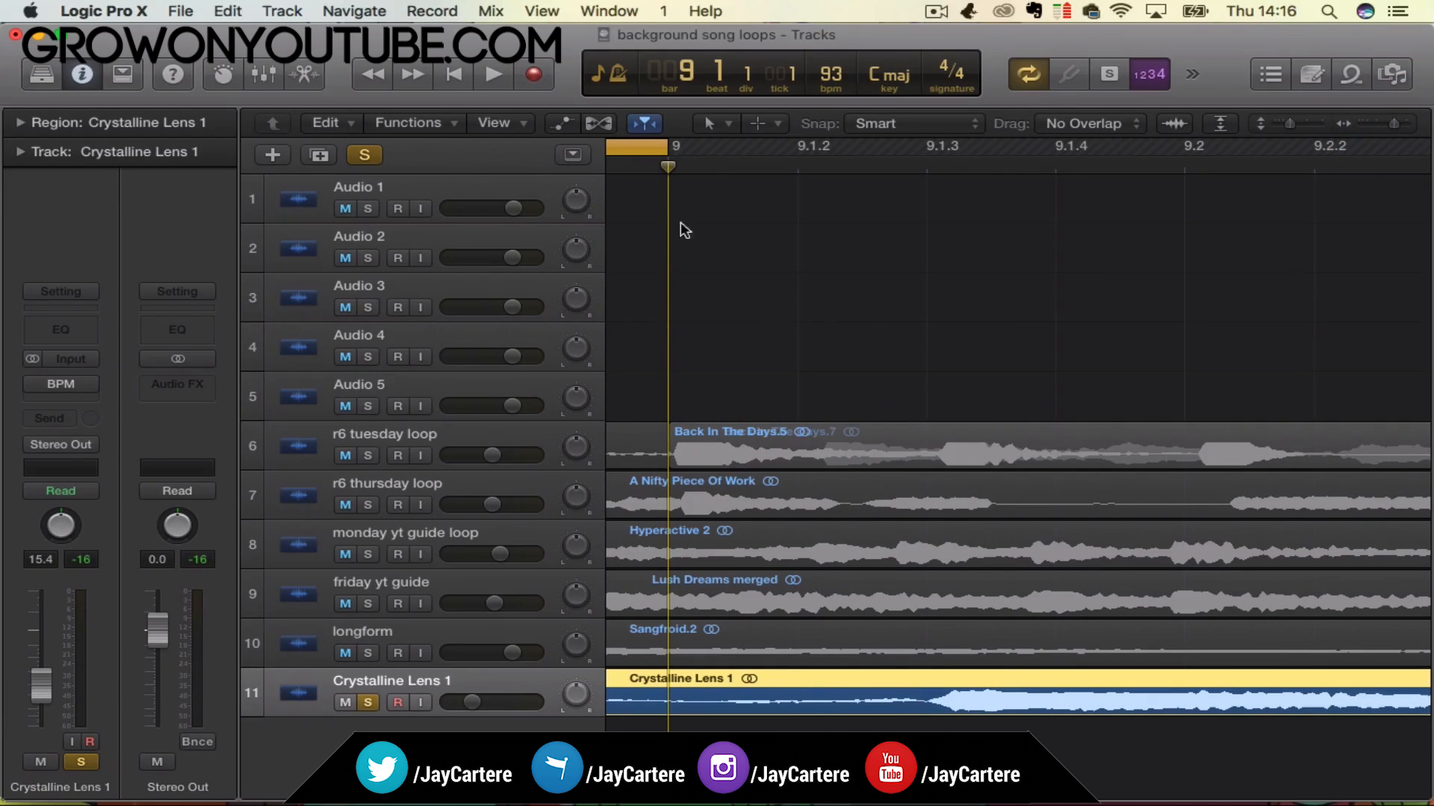
mouse_move(668, 165)
left_mouse_down()
mouse_move(922, 174)
mouse_move(654, 154)
mouse_move(668, 157)
left_mouse_up()
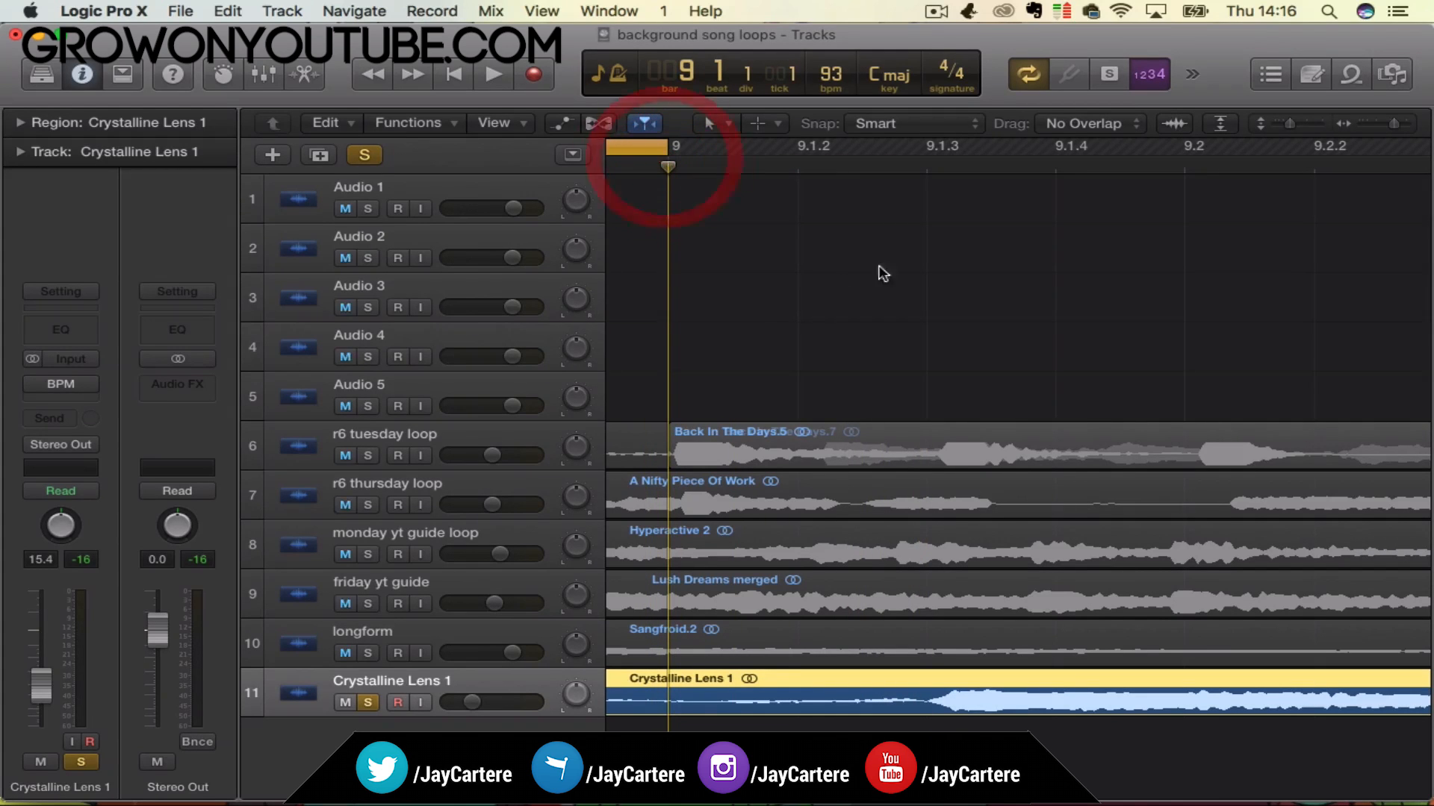
Turn off cycling and play Crystalline Lens 1 from just before bar 8 through the beat's entry near bar 9.
left_click_drag(1397, 127, 1373, 125)
left_click(631, 150)
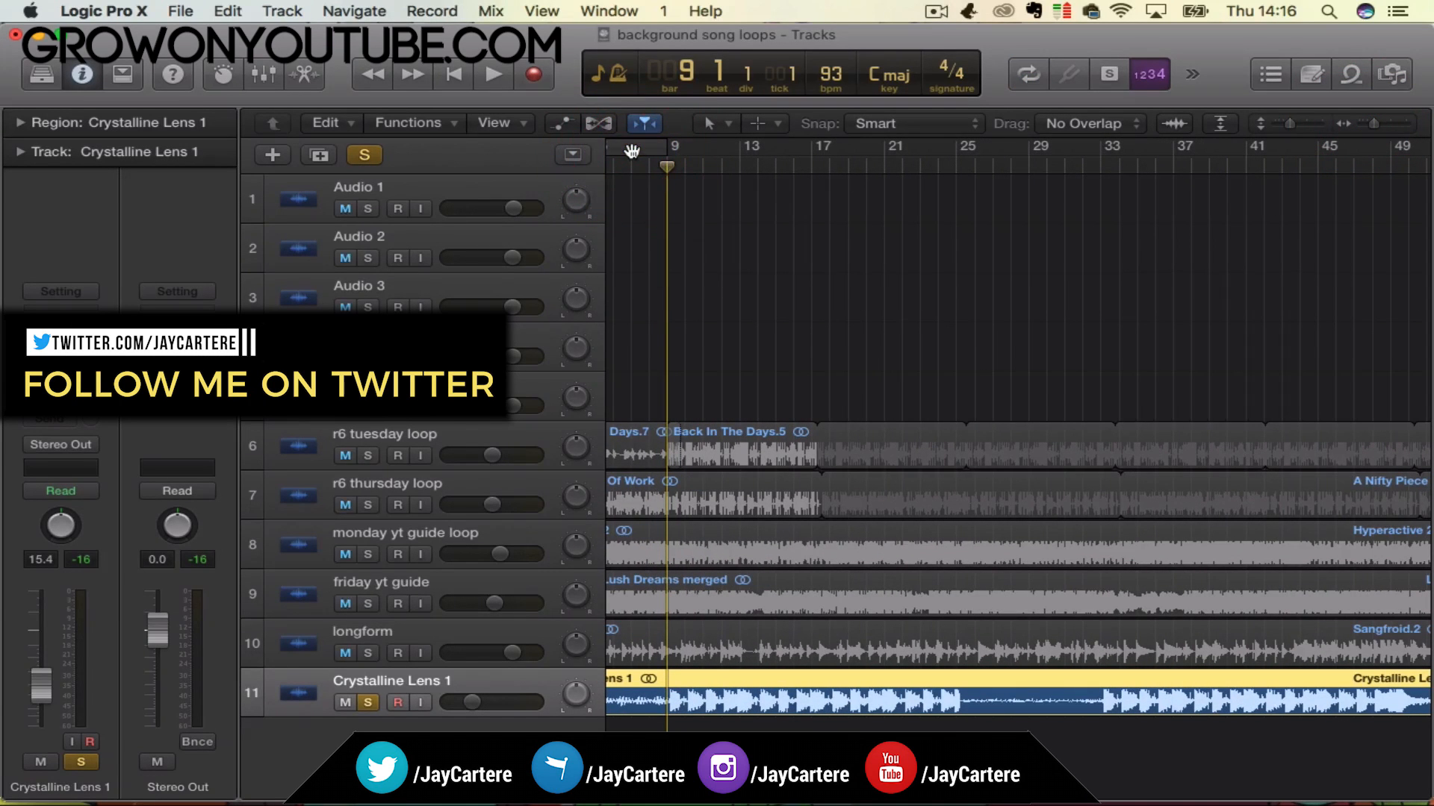
left_click_drag(647, 164, 648, 165)
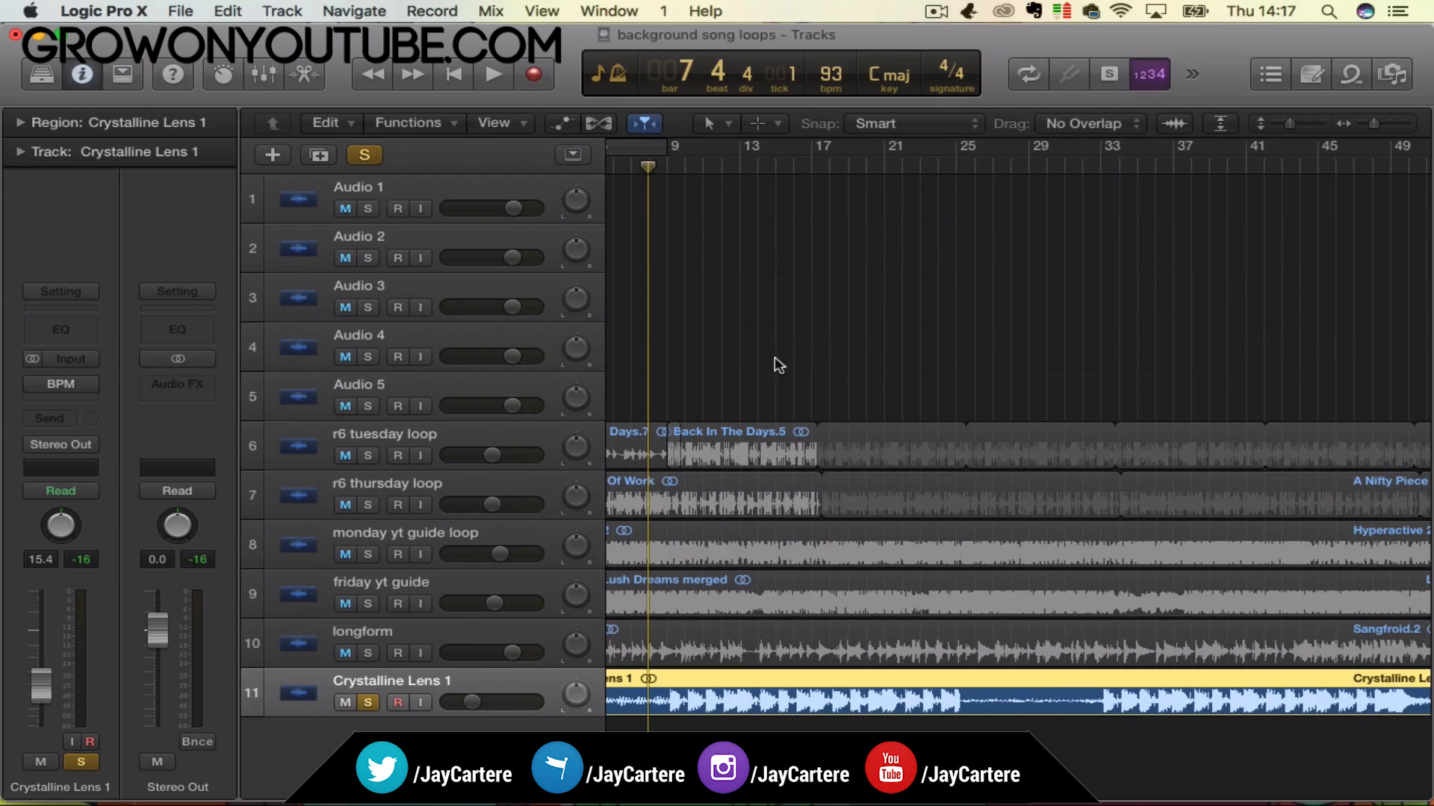
left_click_drag(1374, 124, 1383, 124)
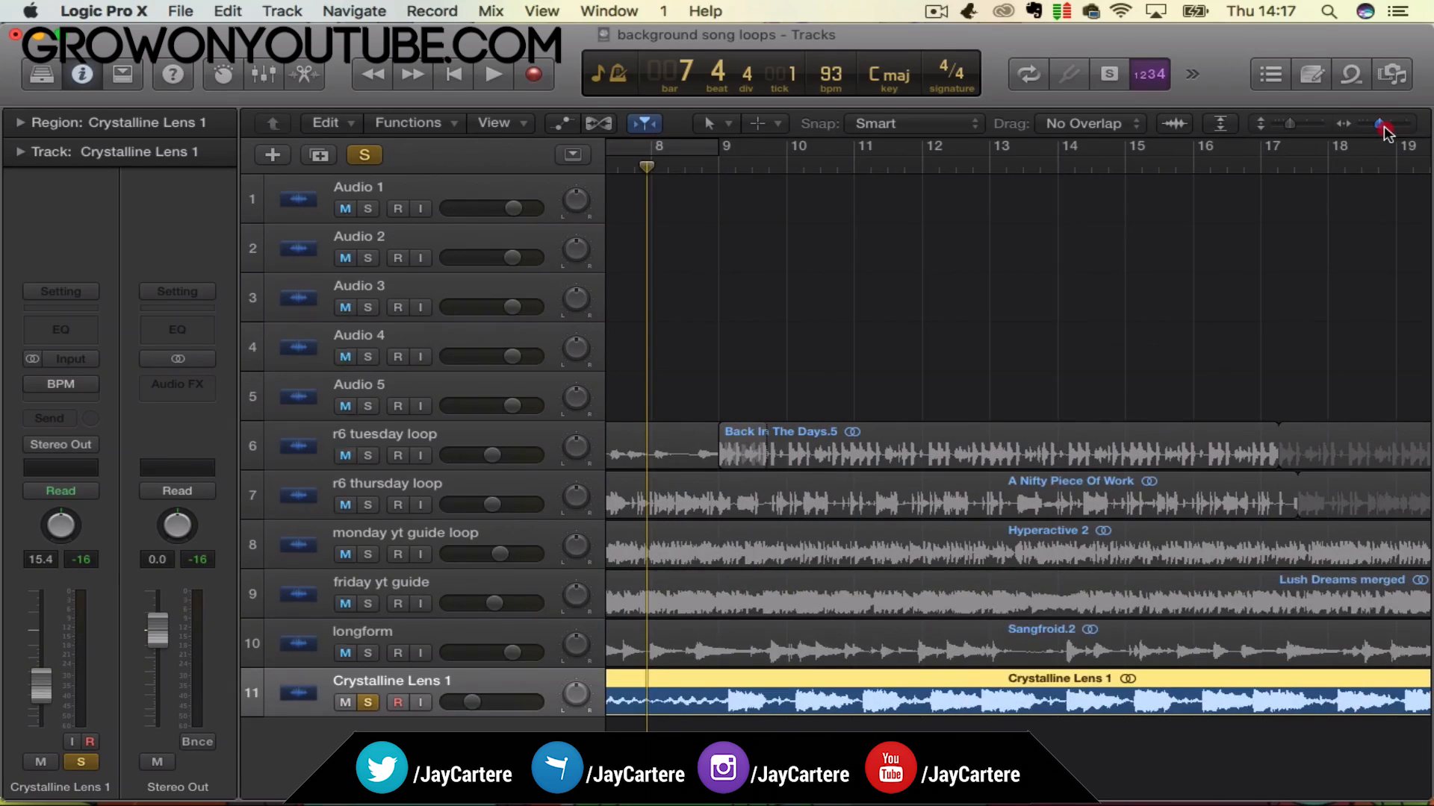
key("space")
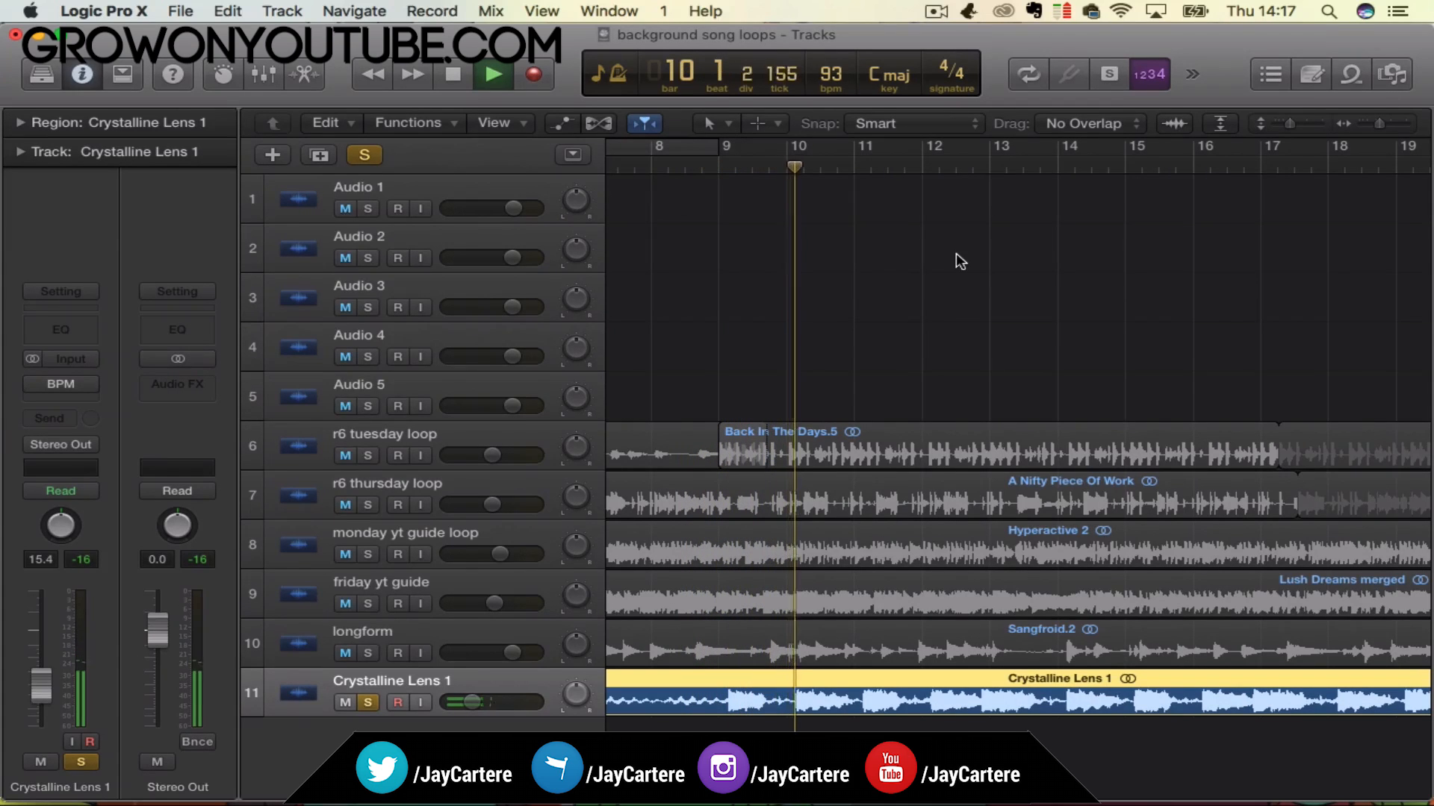
key("space")
Return the playhead to bar 1, examine the start of the Crystalline Lens 1 waveform up close and play its opening twice.
scroll(758, 224, "left", 3)
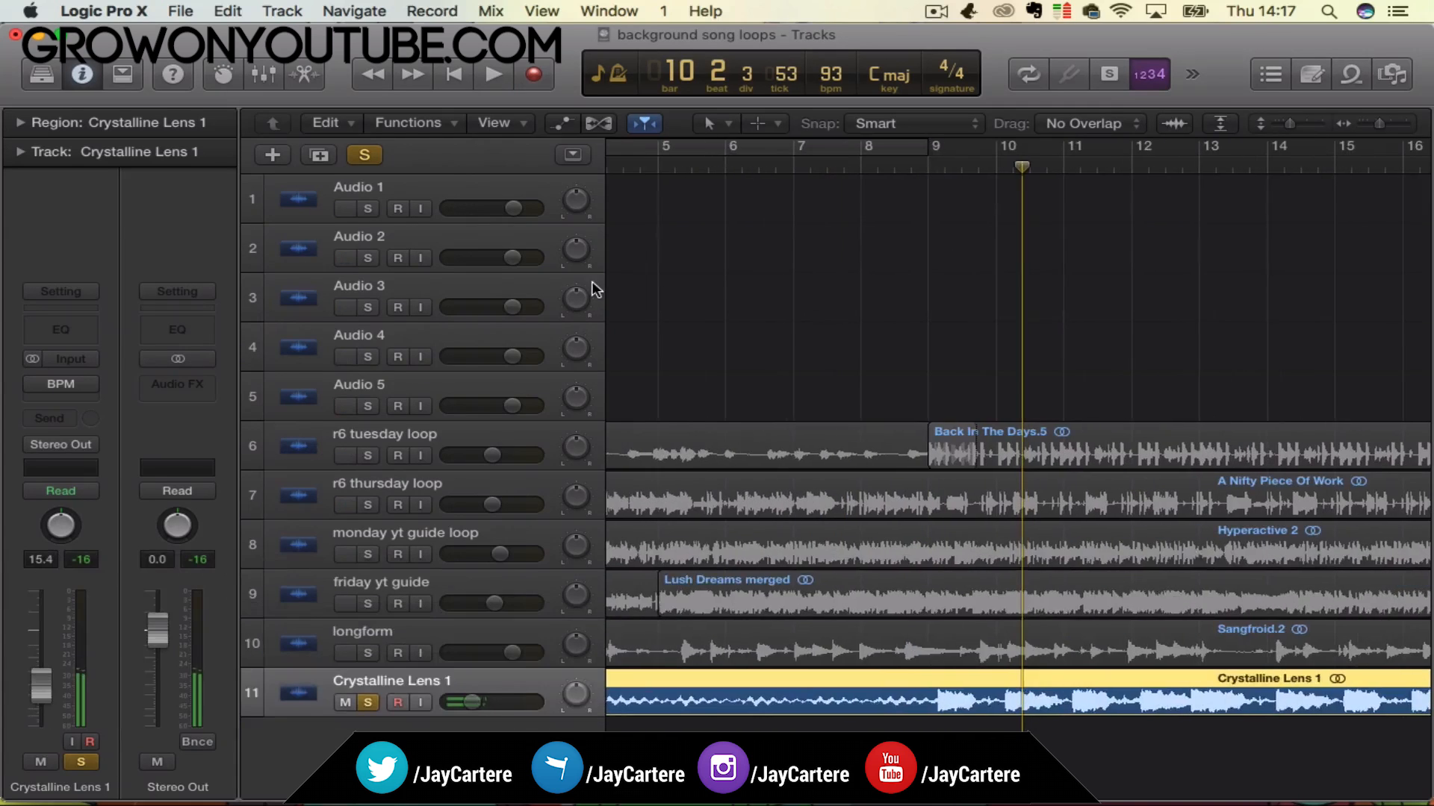
scroll(872, 283, "left", 4)
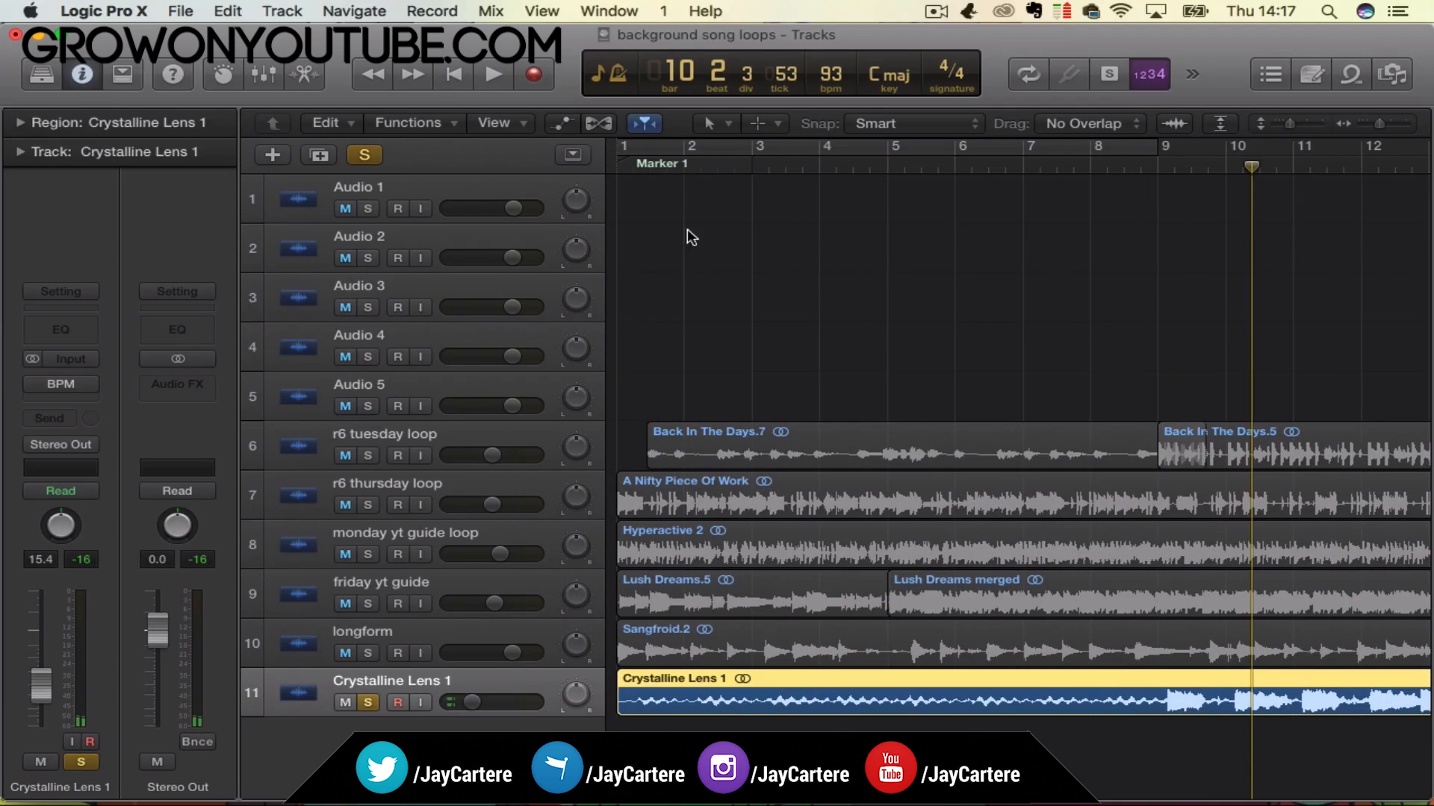
left_click_drag(660, 182, 605, 178)
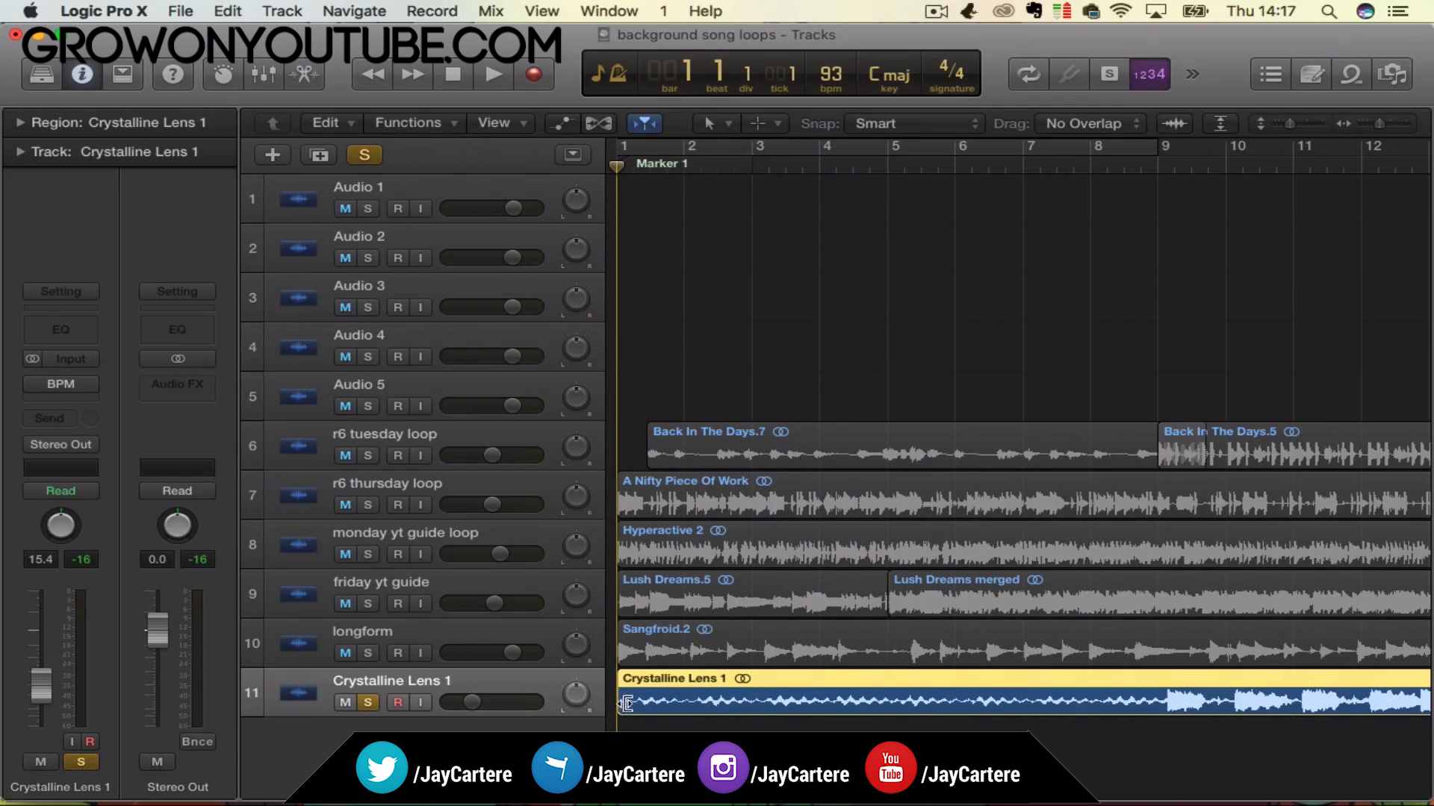
left_click_drag(1380, 124, 1392, 124)
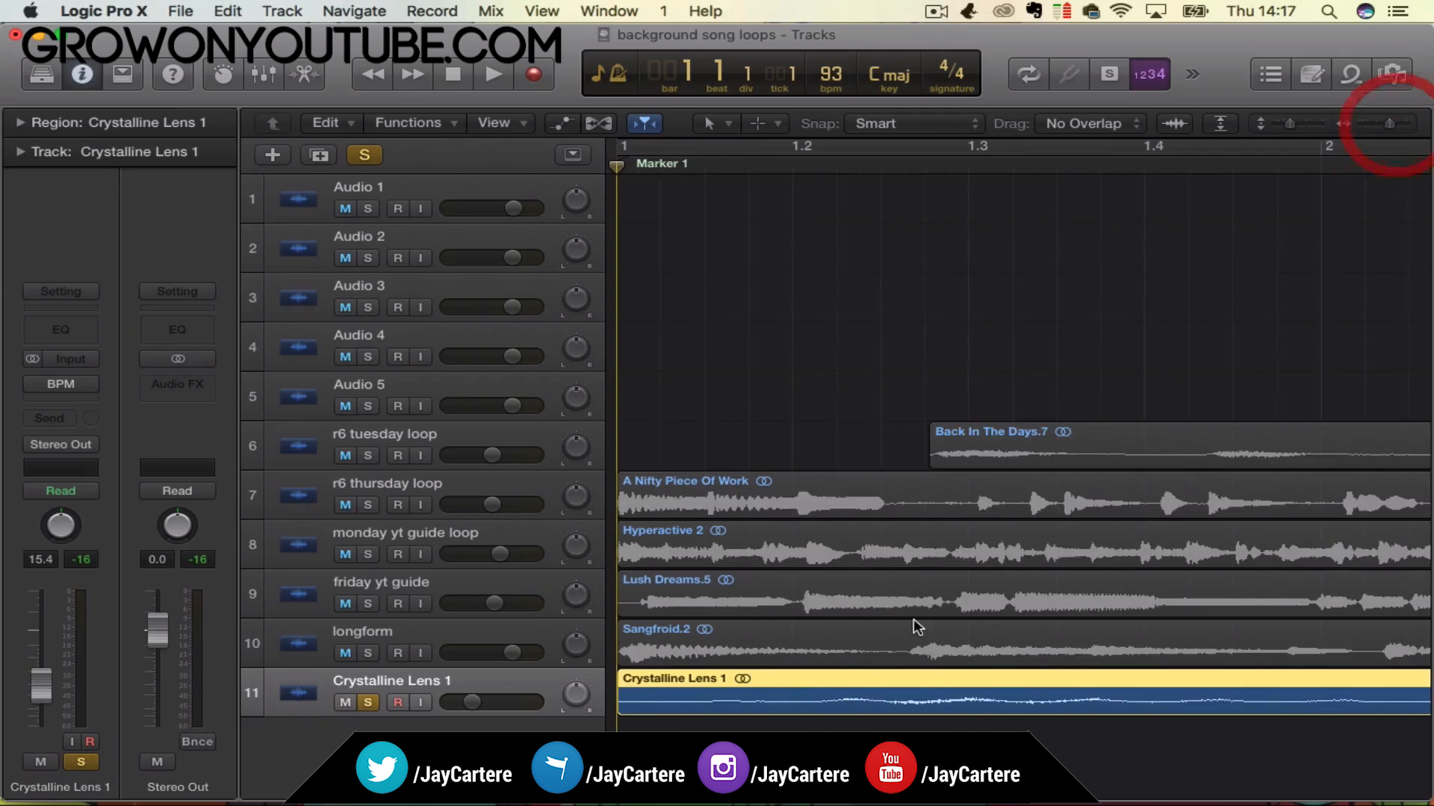
scroll(679, 719, "right", 3)
scroll(679, 725, "left", 3)
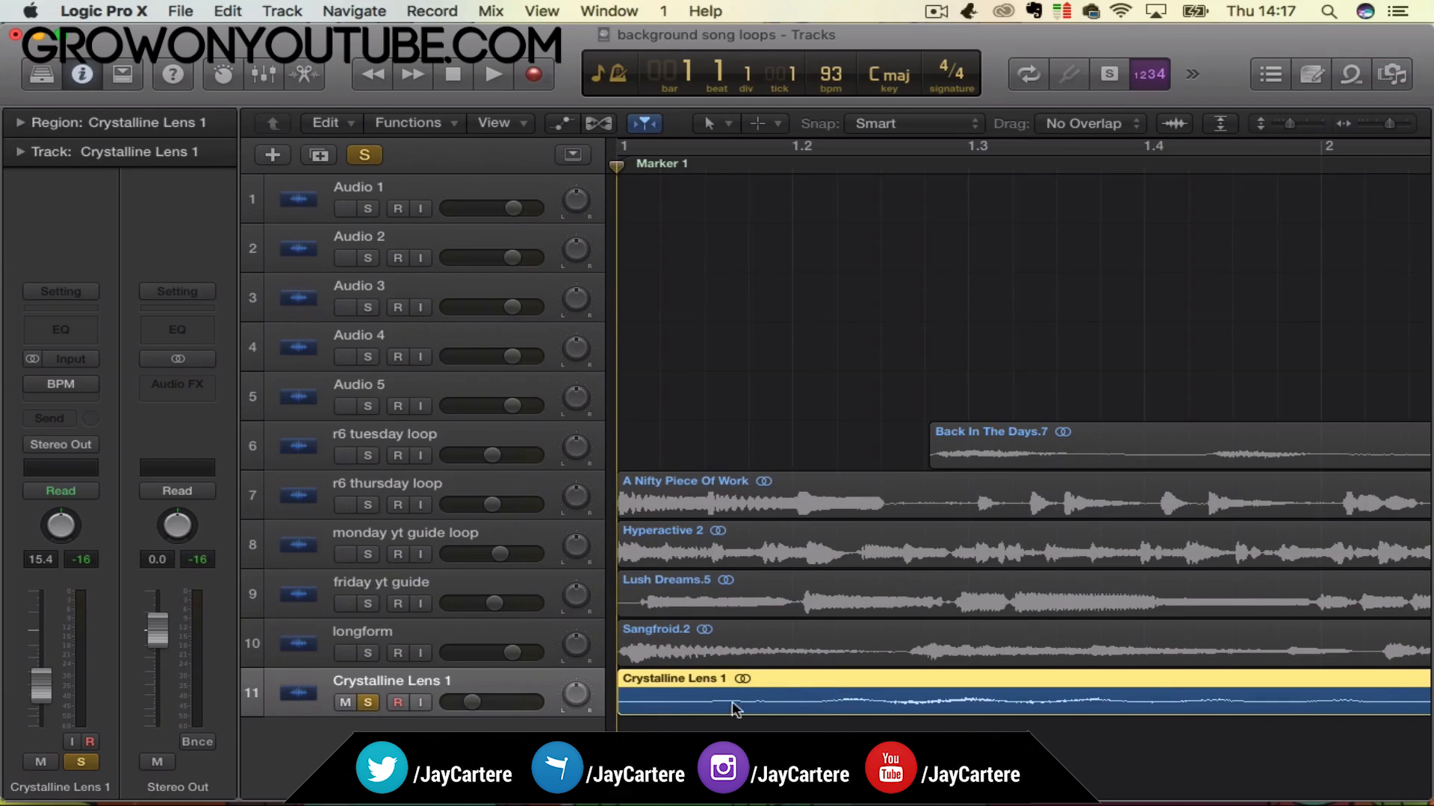
key("space")
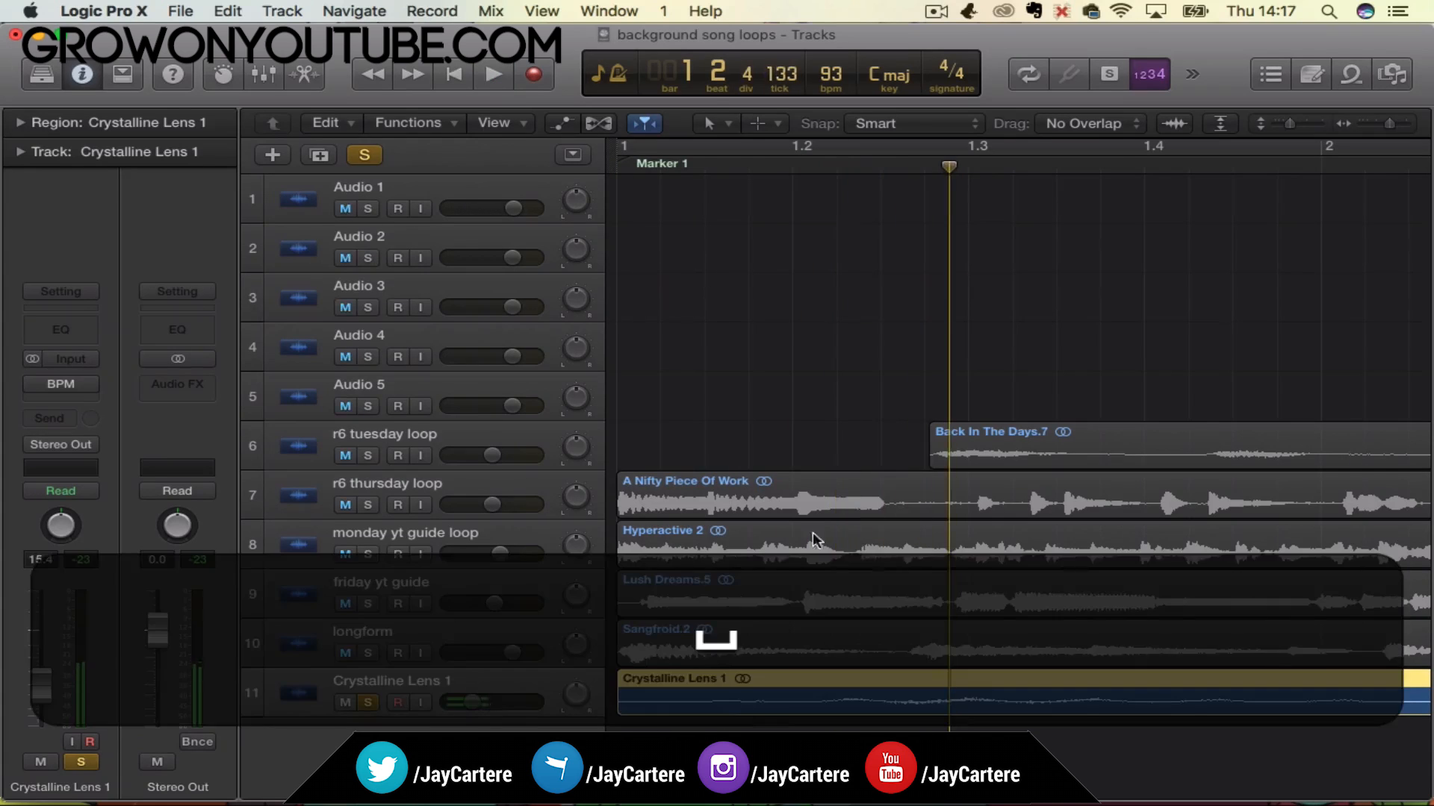
left_click_drag(706, 166, 543, 160)
key("space")
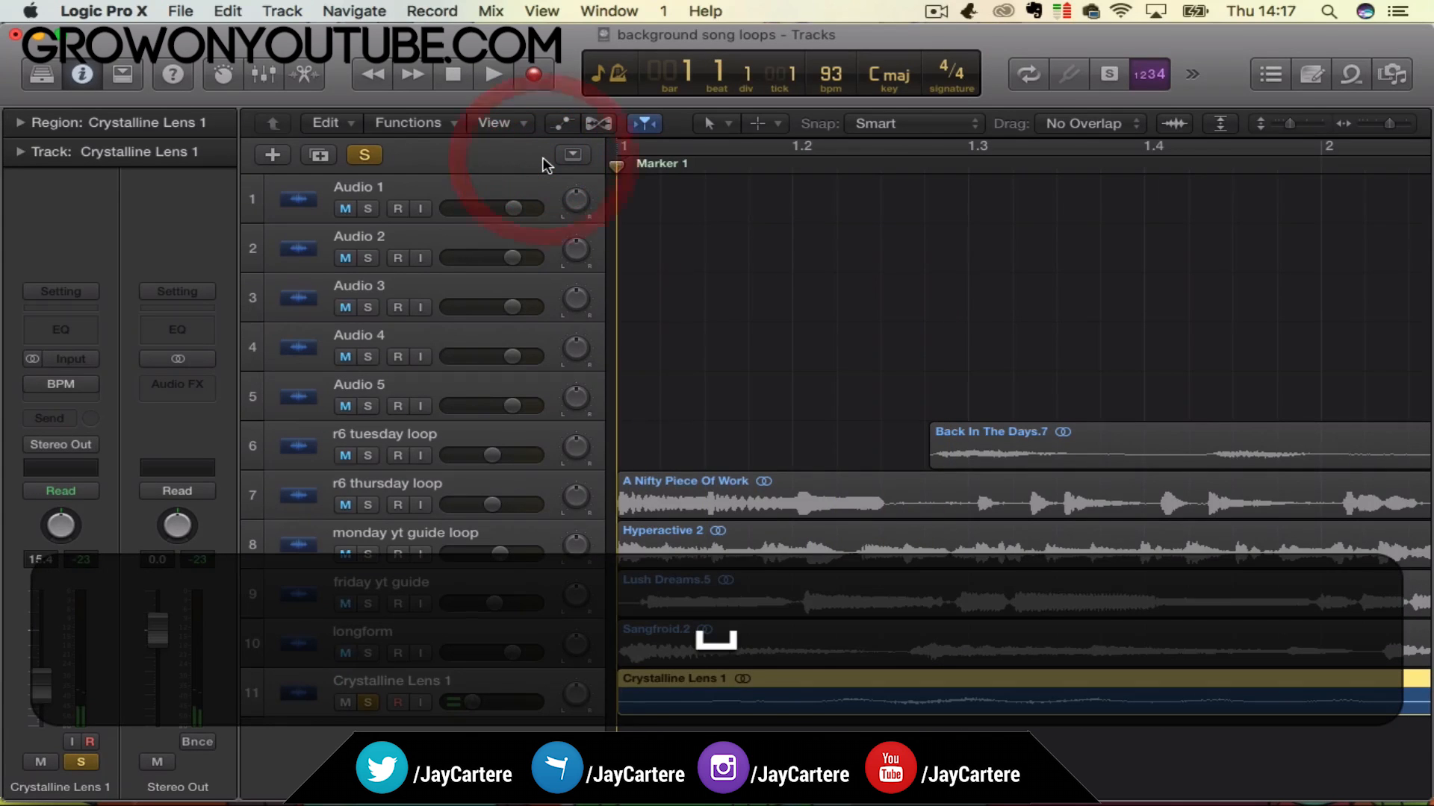
key("space")
Move the Crystalline Lens 1 region to start just after bar 5 and set the cycle range from bar 9 to bar 13.
left_click_drag(1394, 127, 1377, 127)
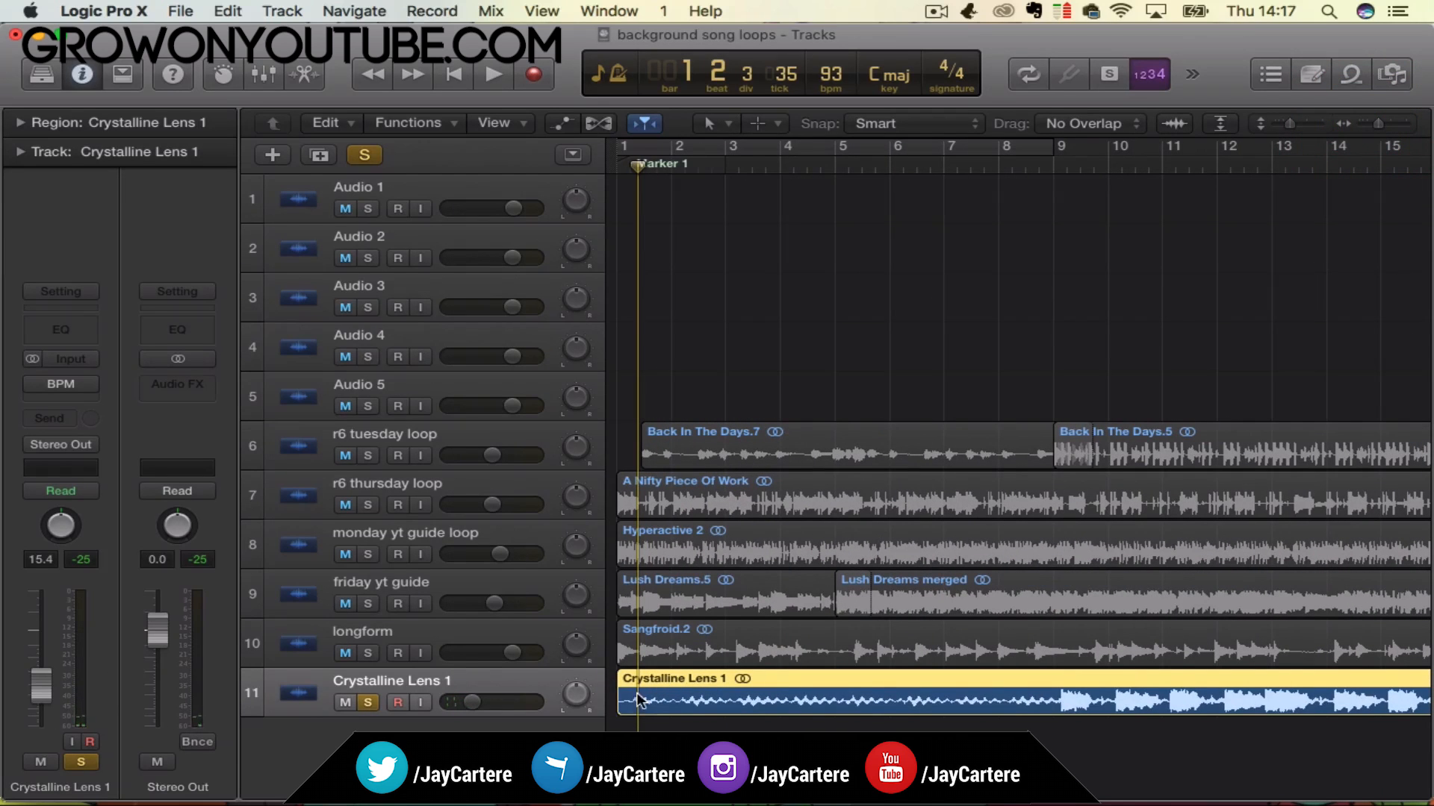
left_click_drag(618, 708, 878, 707)
left_click_drag(1071, 669, 1042, 670)
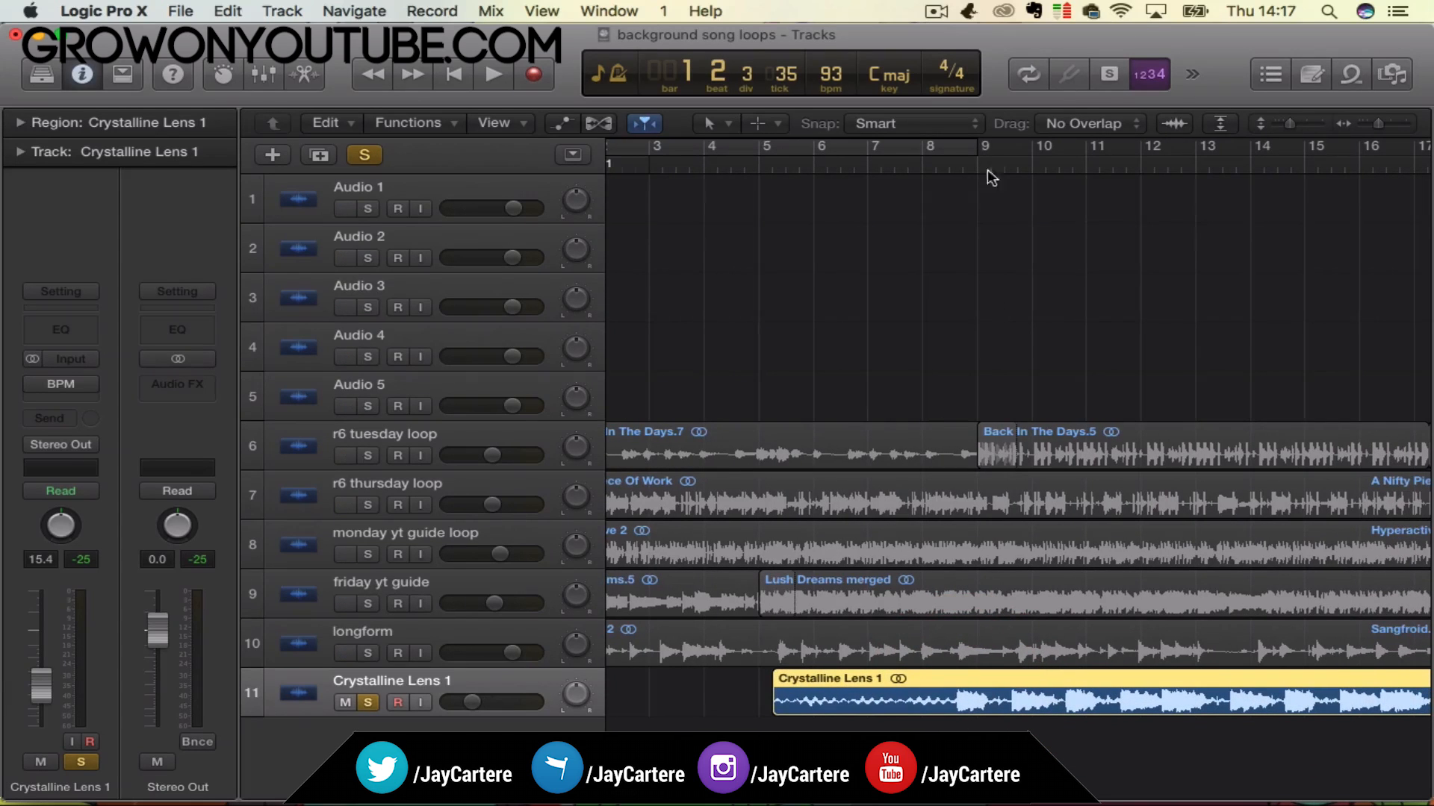
scroll(983, 147, "right", 5)
left_click_drag(925, 146, 1106, 150)
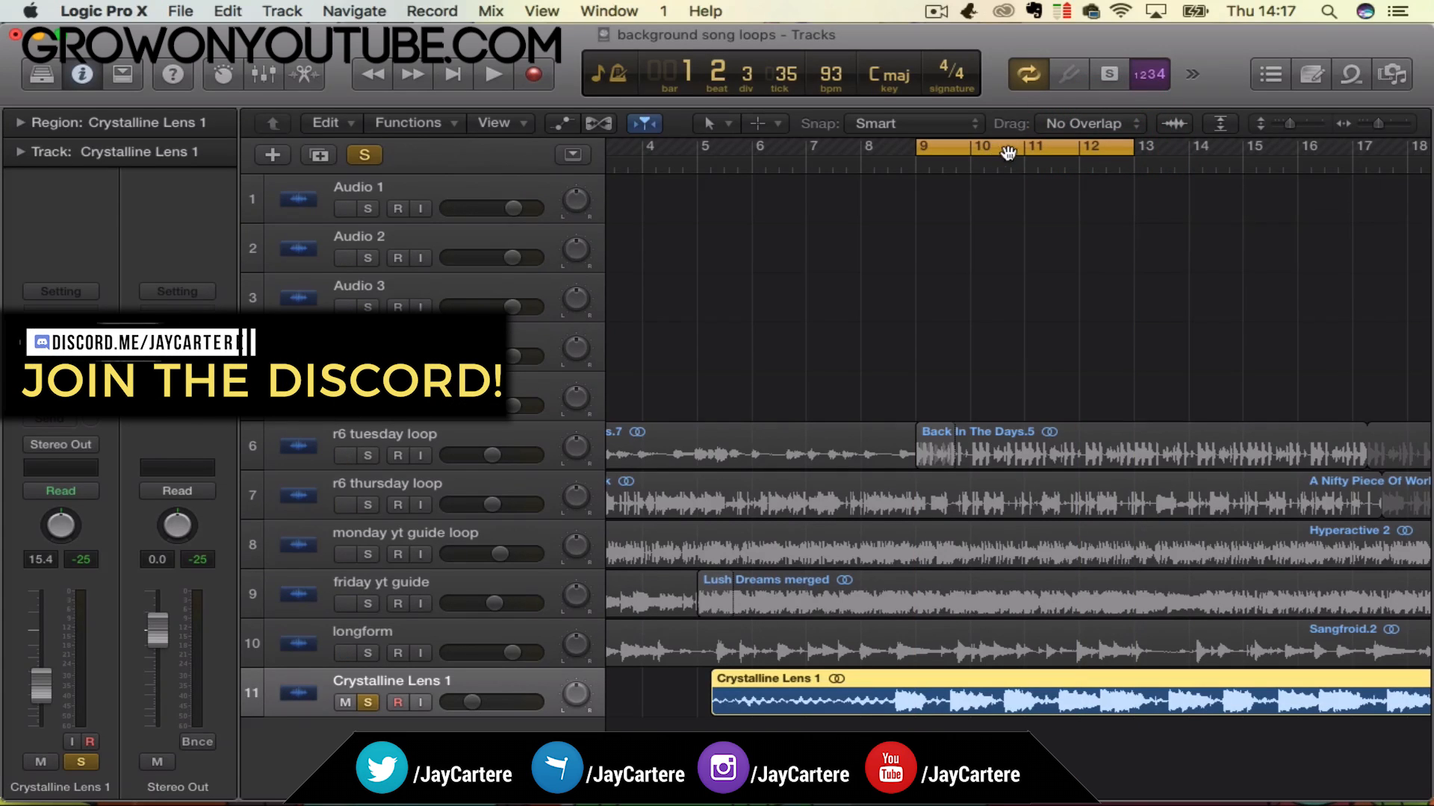
Shift the Crystalline Lens 1 region until the onset of its first strong beat lines up with the bar 9 line.
left_click(921, 677)
left_click_drag(1378, 125, 1389, 127)
scroll(1206, 397, "right", 5)
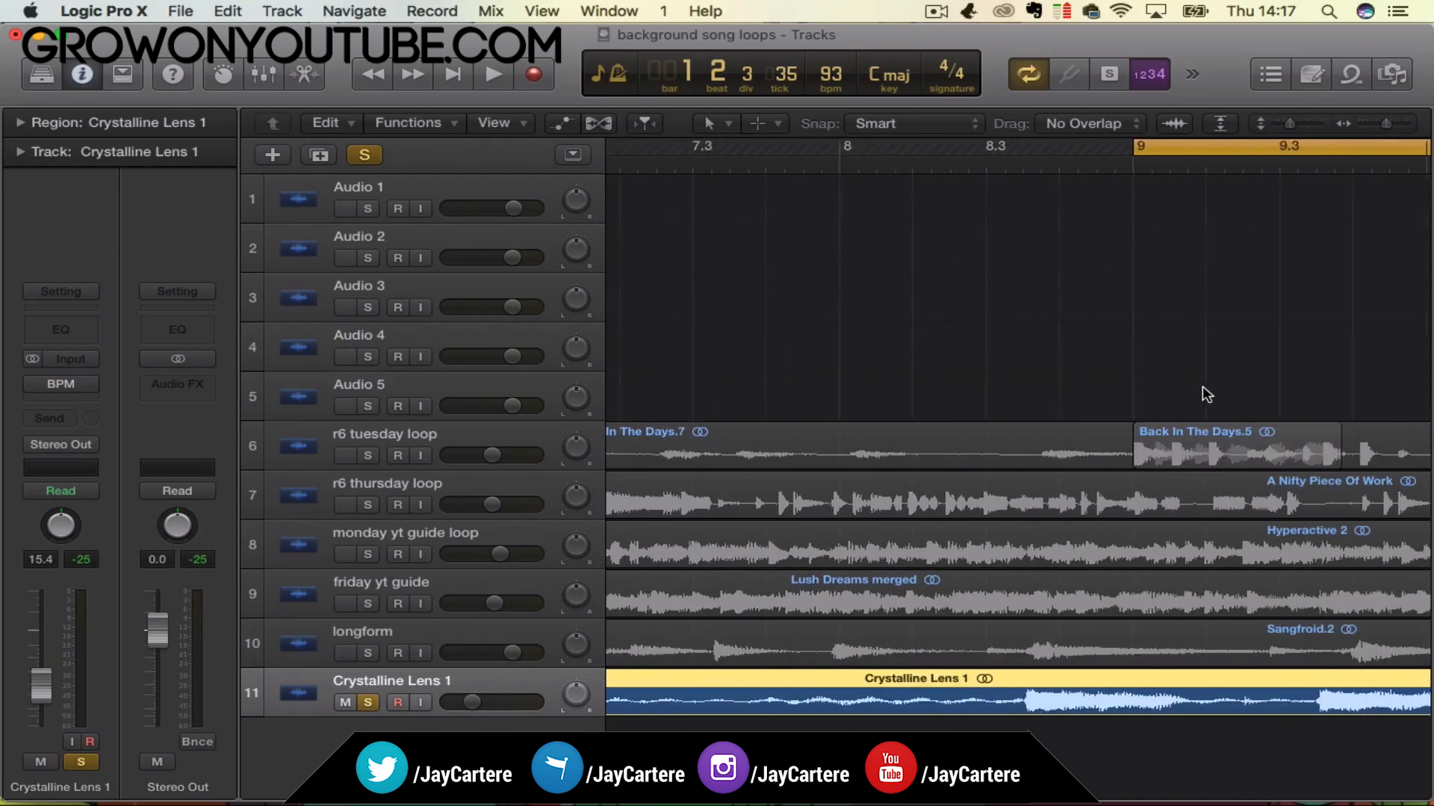
scroll(1014, 678, "right", 3)
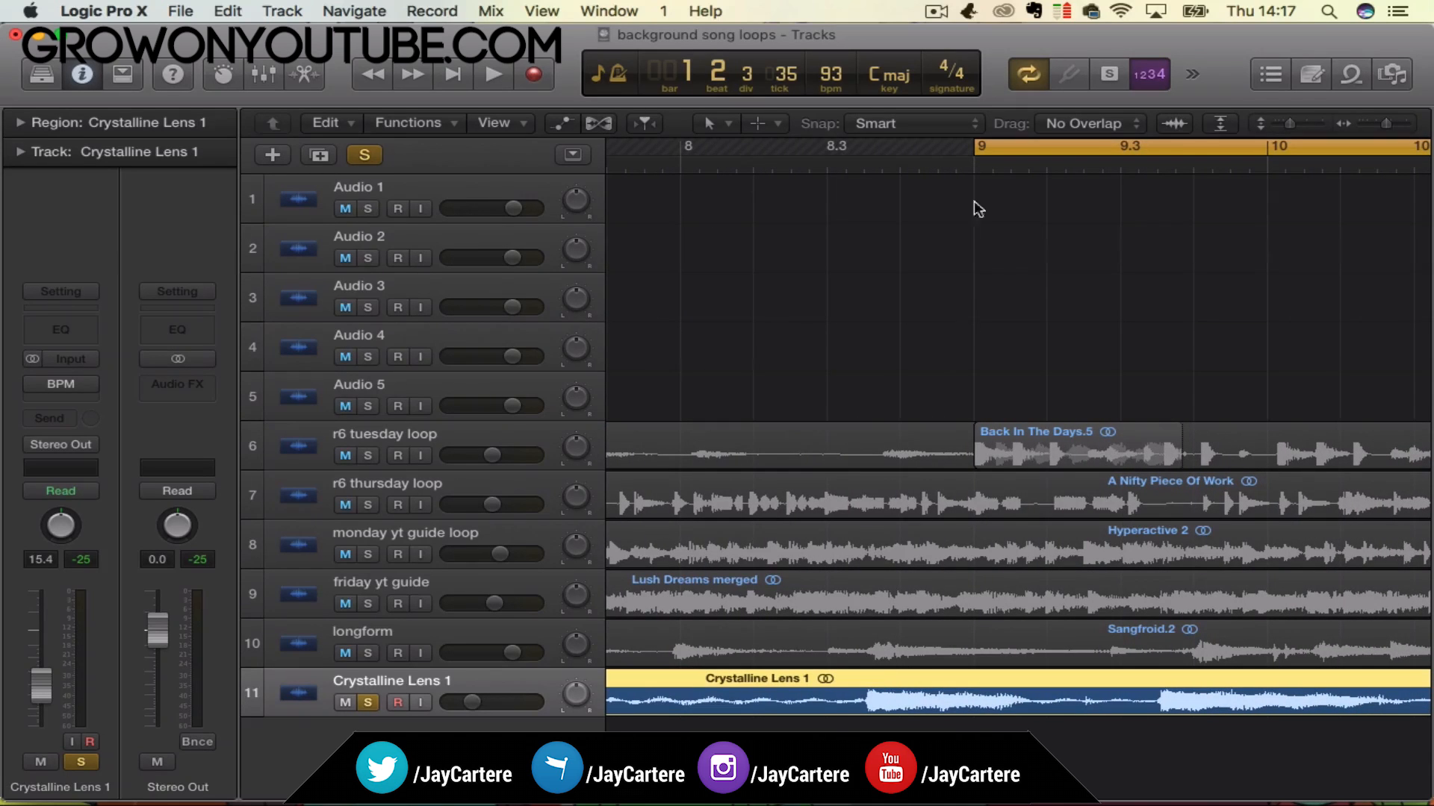
left_click_drag(881, 680, 984, 678)
left_click_drag(1388, 125, 1399, 124)
scroll(1217, 260, "right", 4)
scroll(1217, 260, "right", 8)
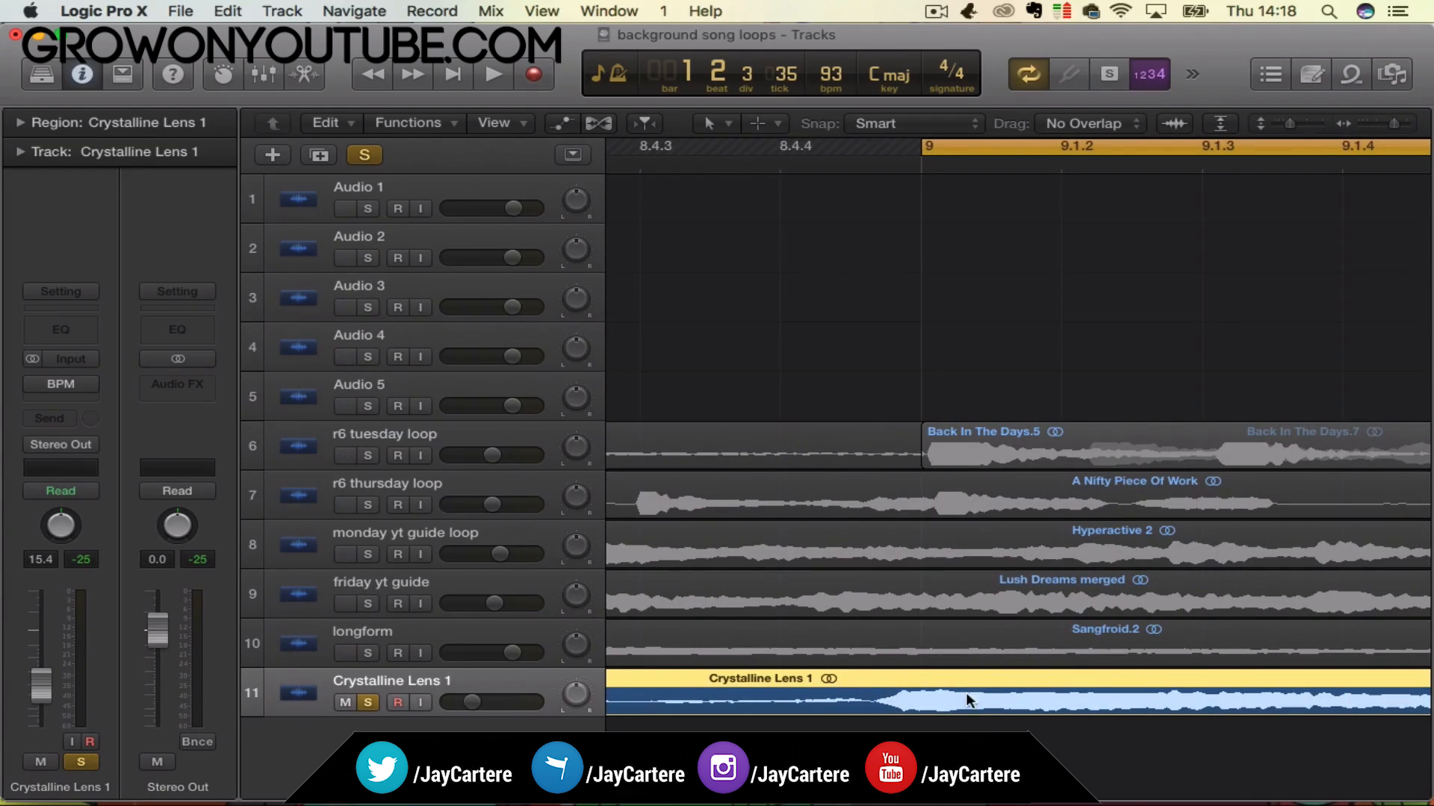
left_click_drag(921, 682, 968, 682)
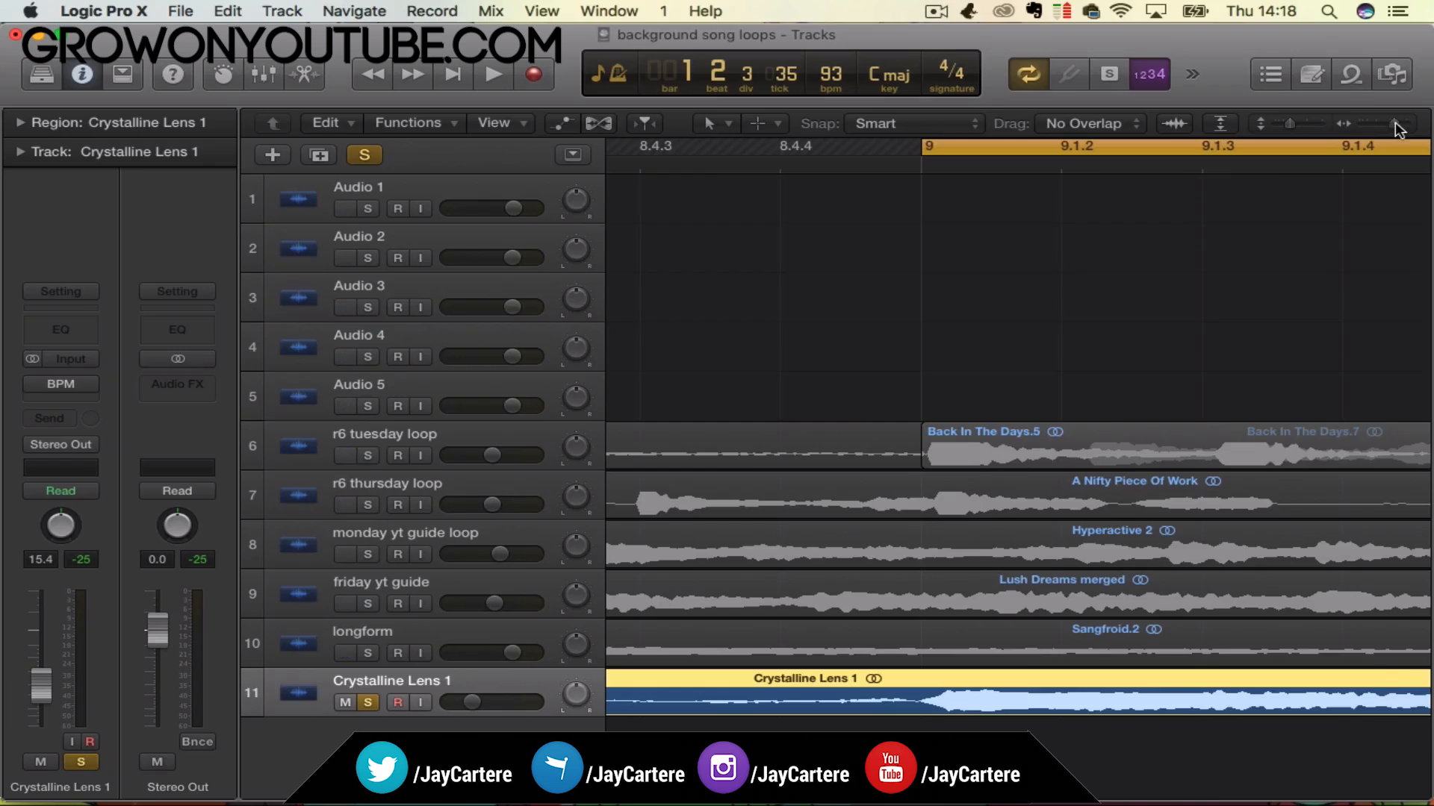
Play the cycled section of Crystalline Lens 1 between bars 9 and 13 to check how it loops.
left_click_drag(1395, 124, 1372, 130)
scroll(1026, 291, "left", 3)
scroll(1045, 299, "left", 1)
scroll(1023, 248, "left", 8)
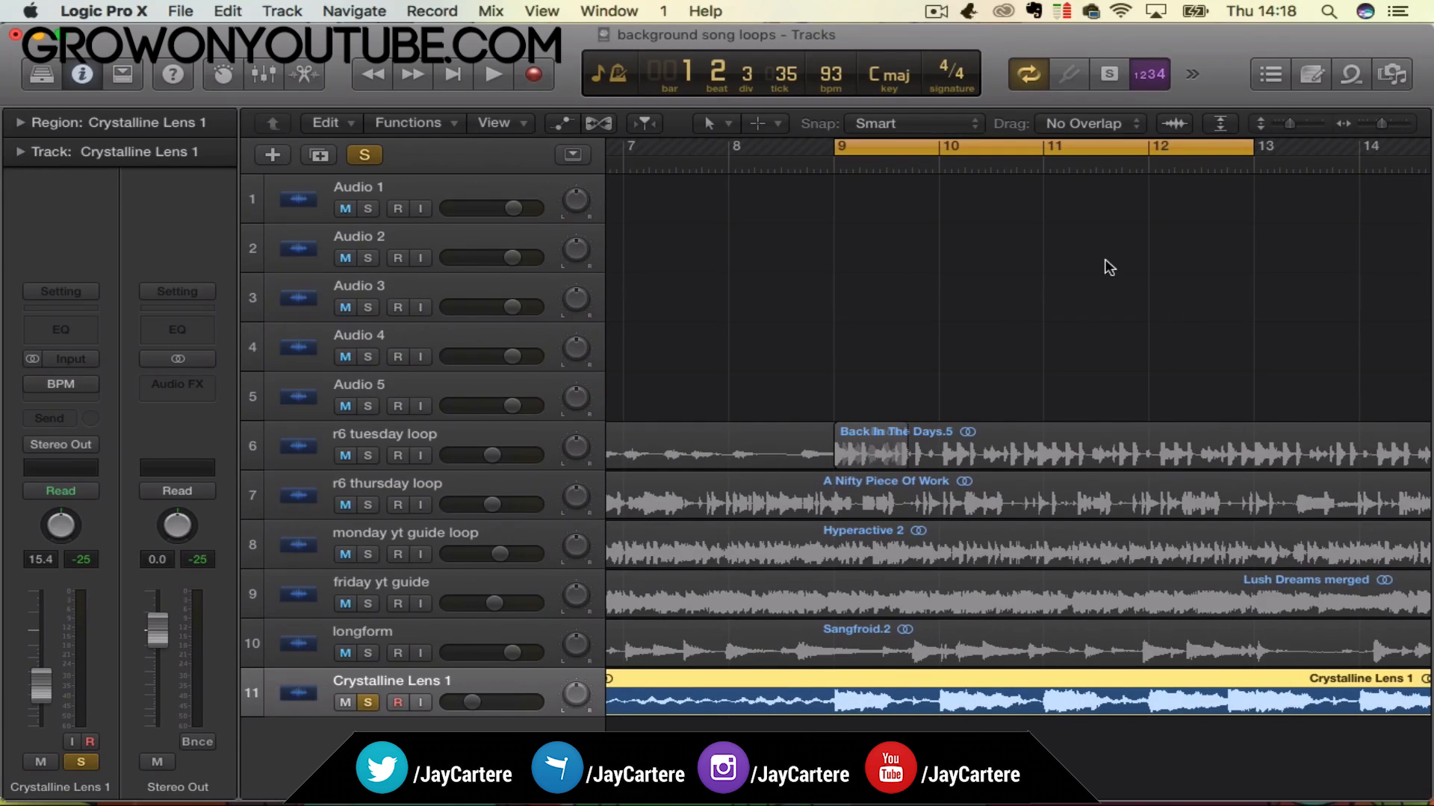
key("space")
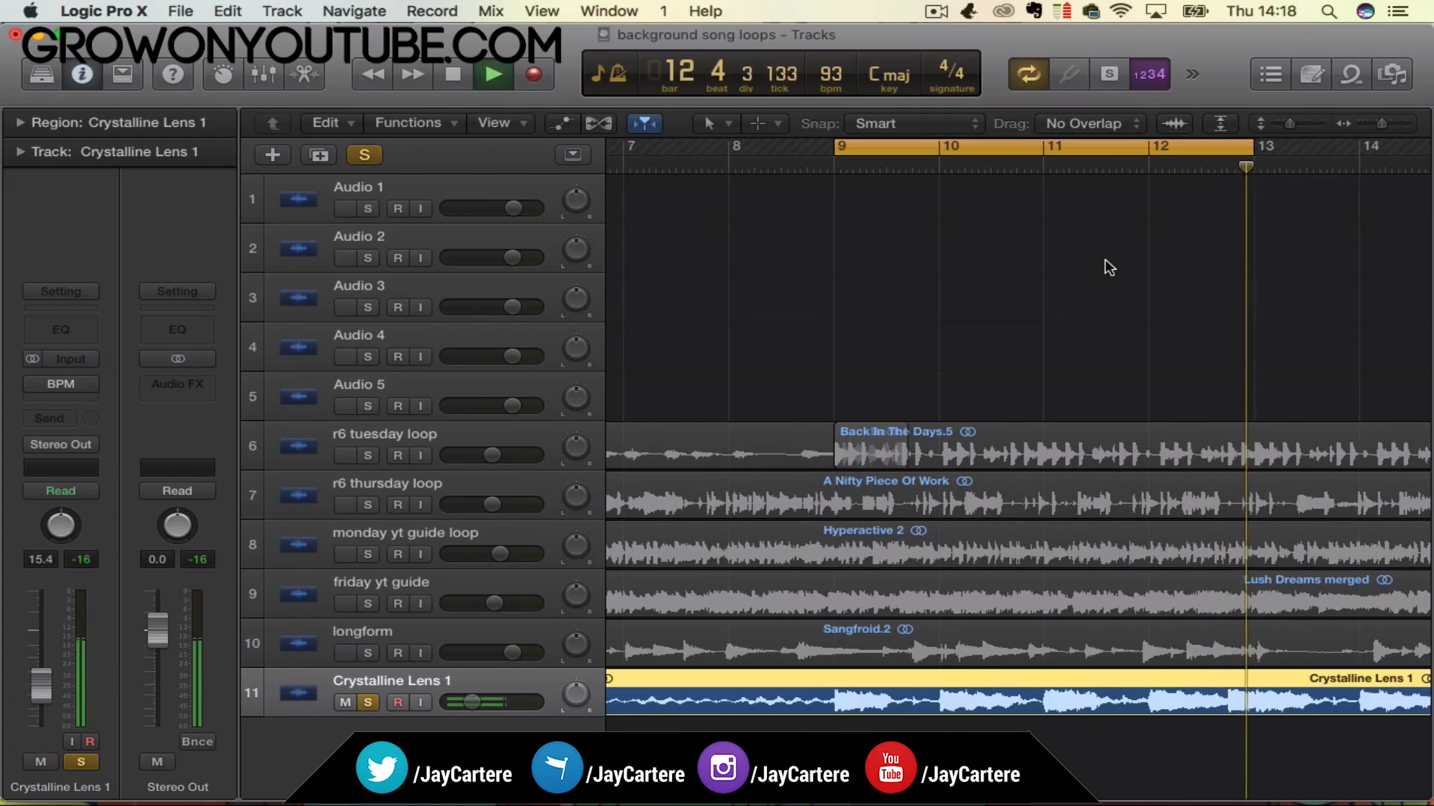
key("space")
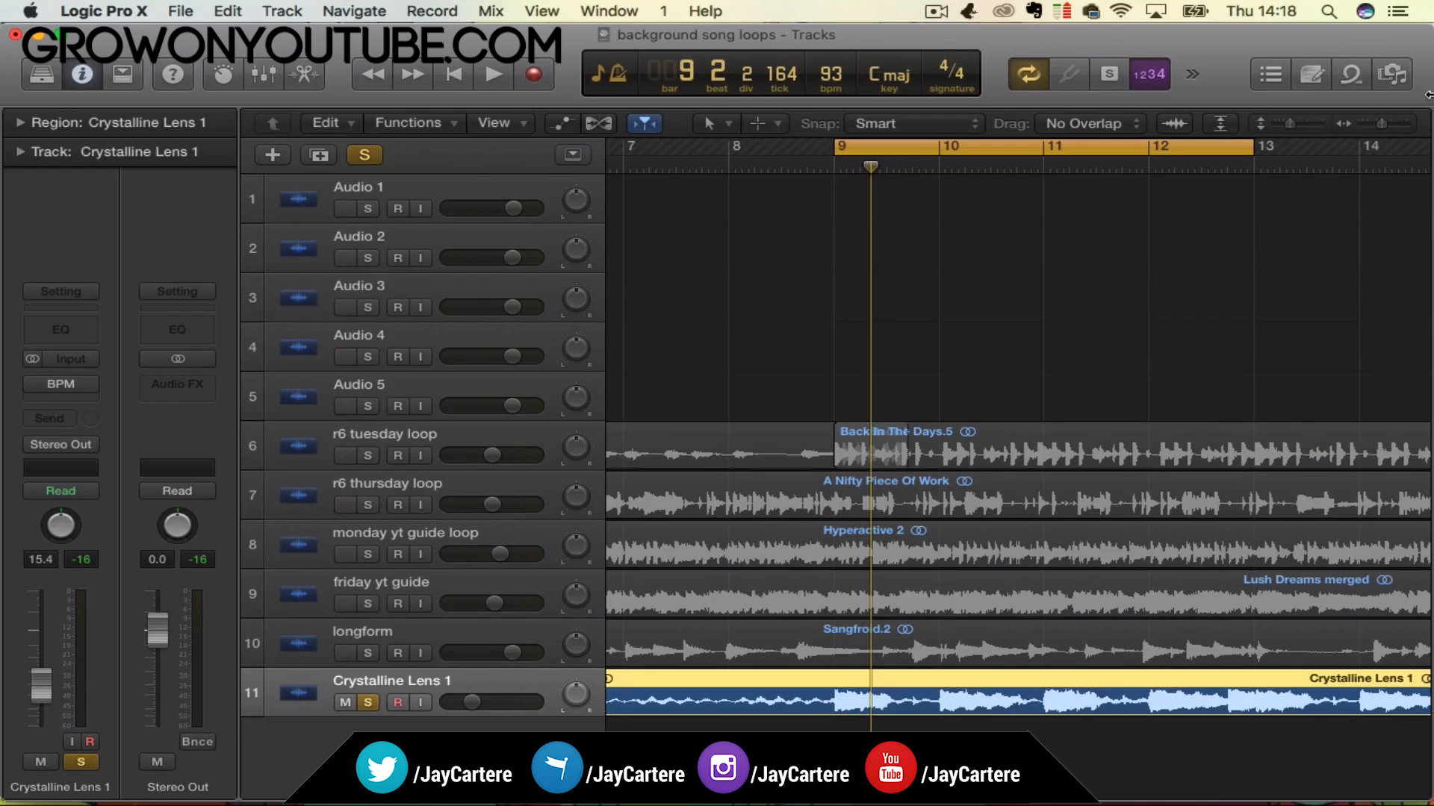
Extend the start of the Crystalline Lens 1 region back to bar 1 and save the project.
mouse_move(1383, 124)
left_mouse_down()
mouse_move(1360, 124)
mouse_move(1378, 125)
left_mouse_up()
scroll(1011, 271, "left", 3)
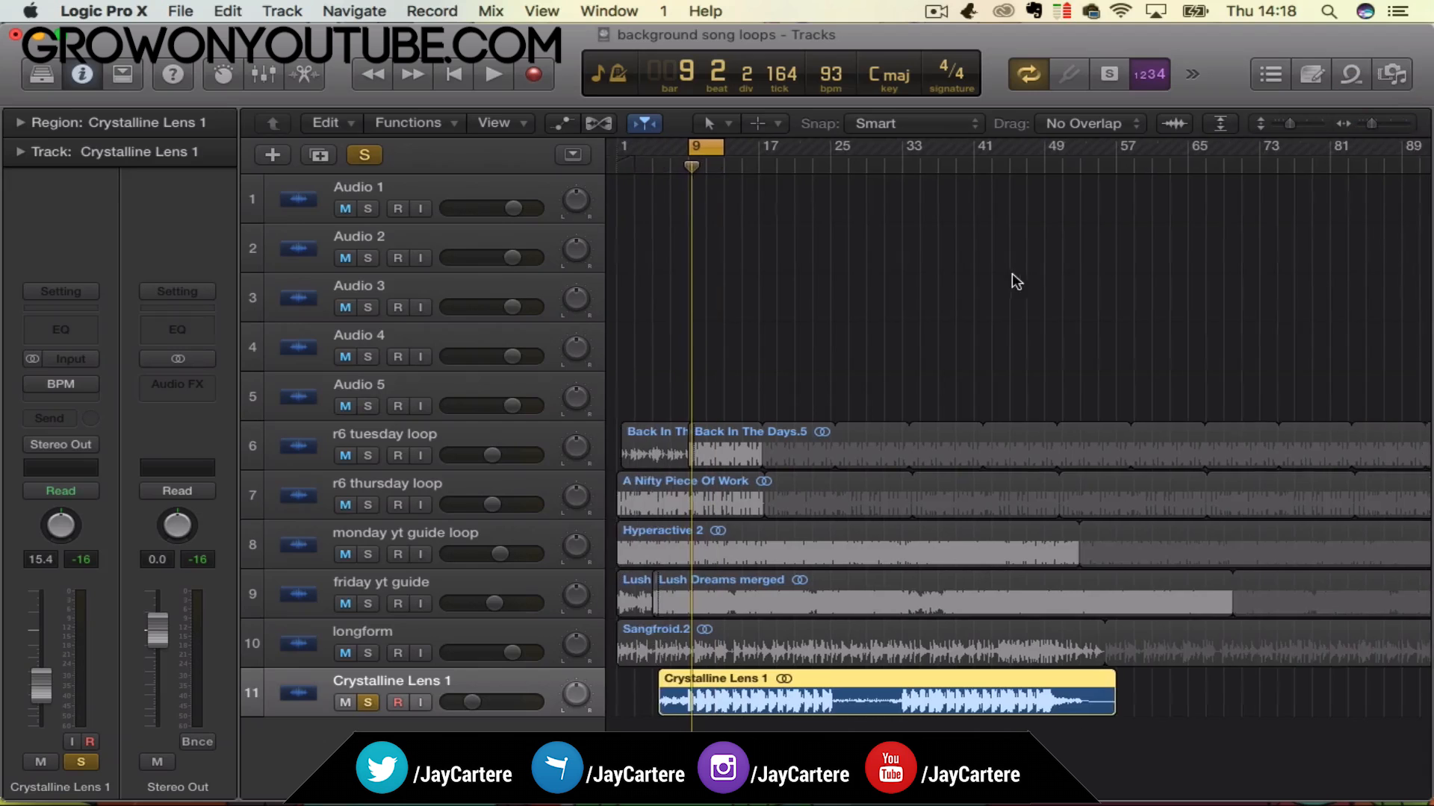
left_click_drag(659, 708, 585, 712)
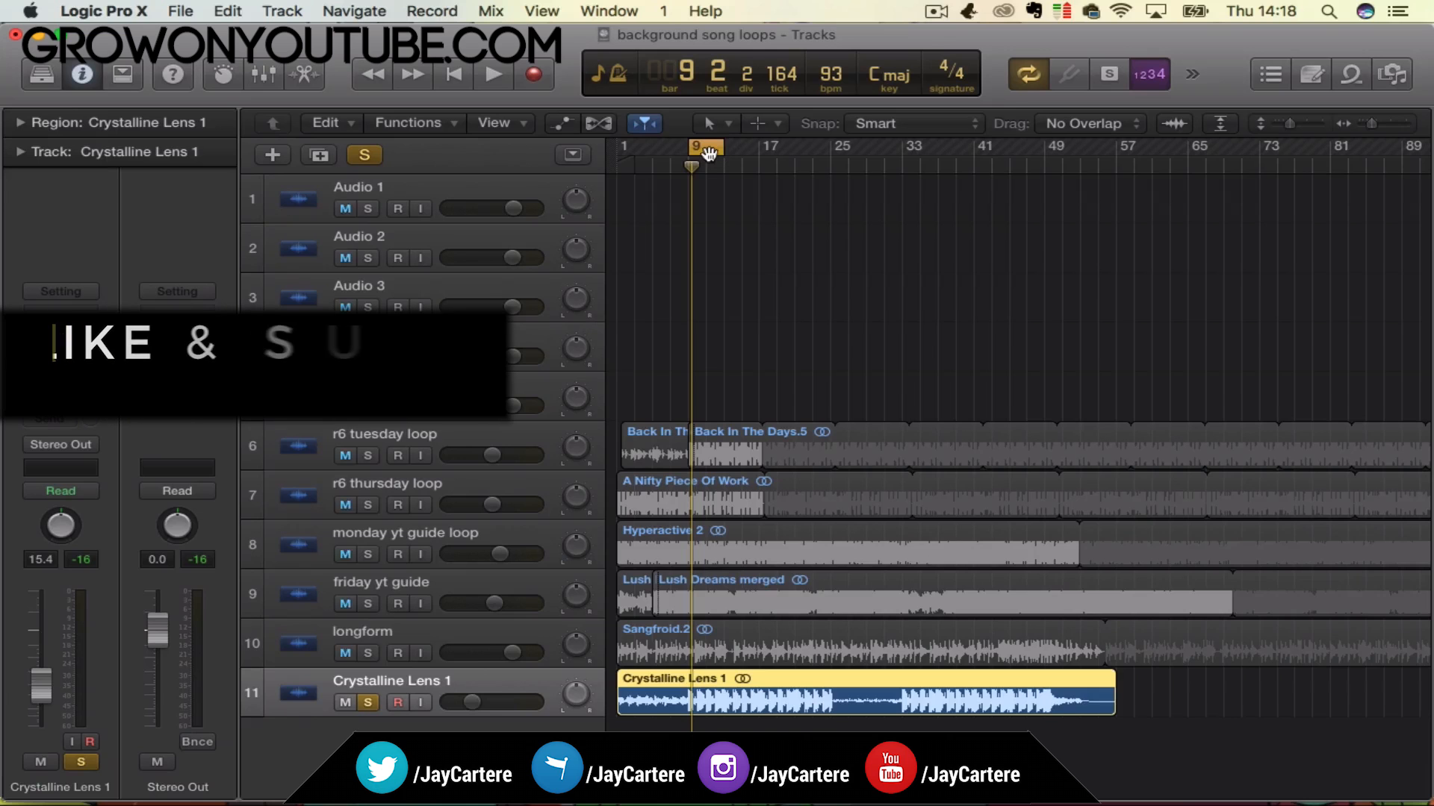
key("super+s")
Turn off the cycle range, play the opening of Crystalline Lens 1 from bar 1 and return the playhead to bar 1.
left_click(707, 154)
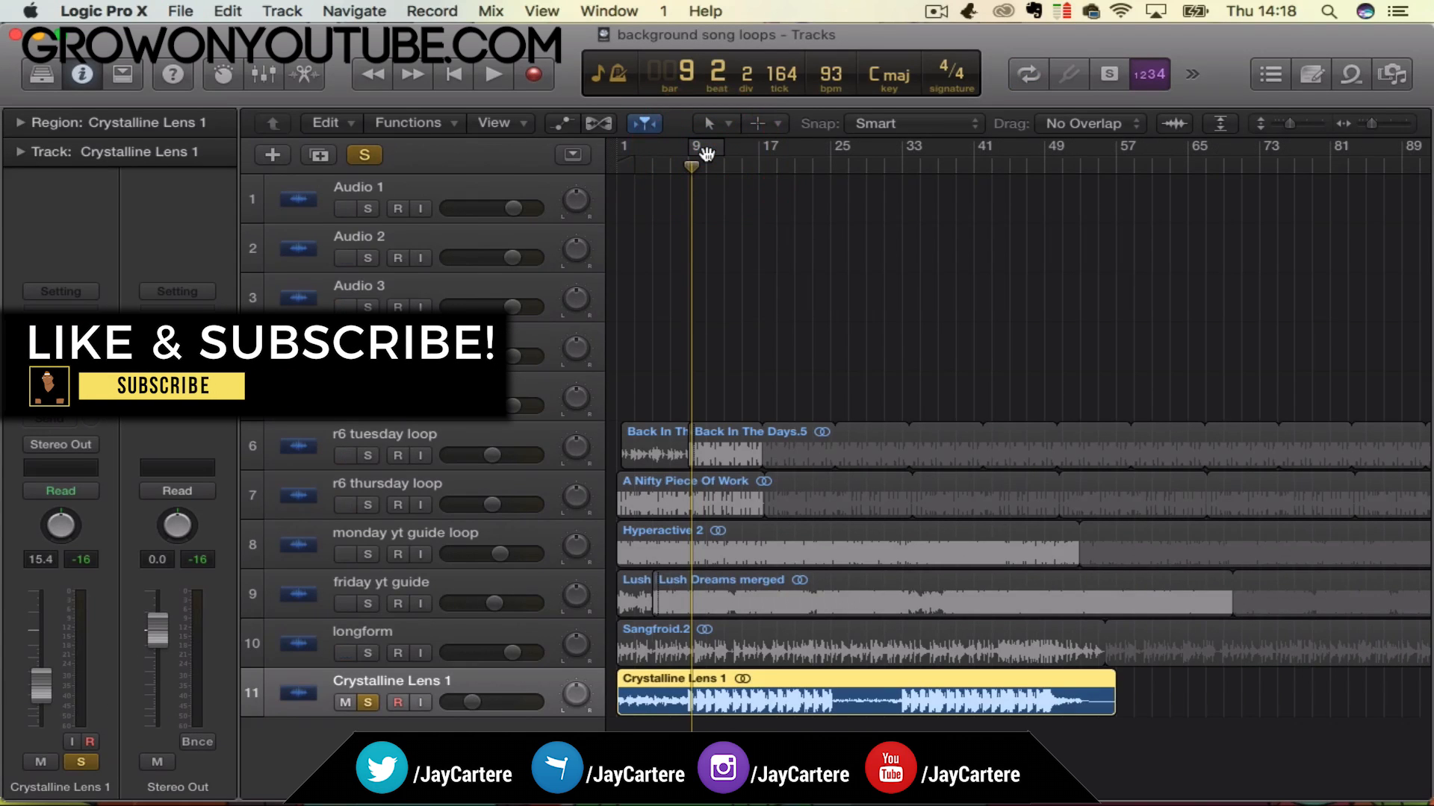
left_click_drag(684, 167, 560, 171)
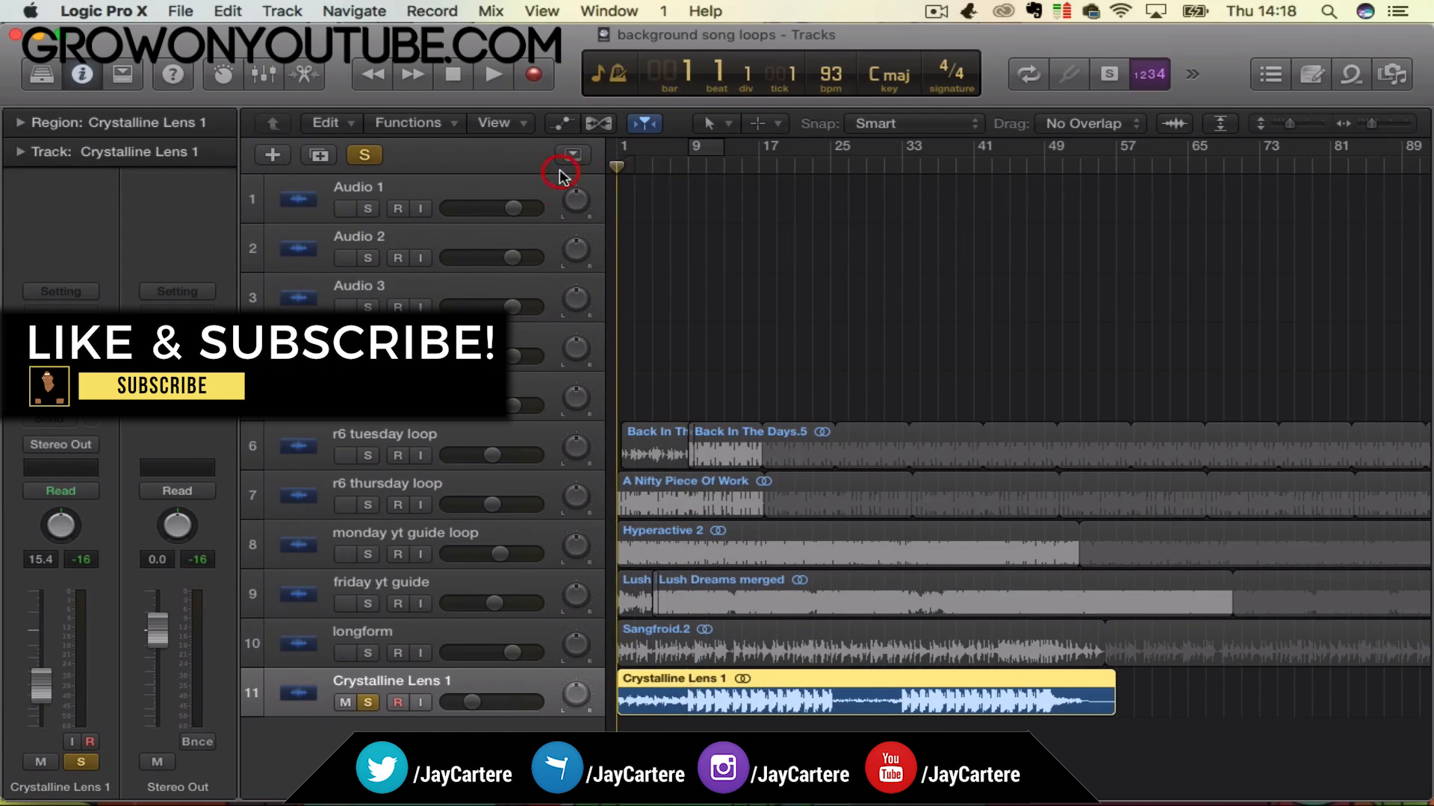
key("space")
key("space")
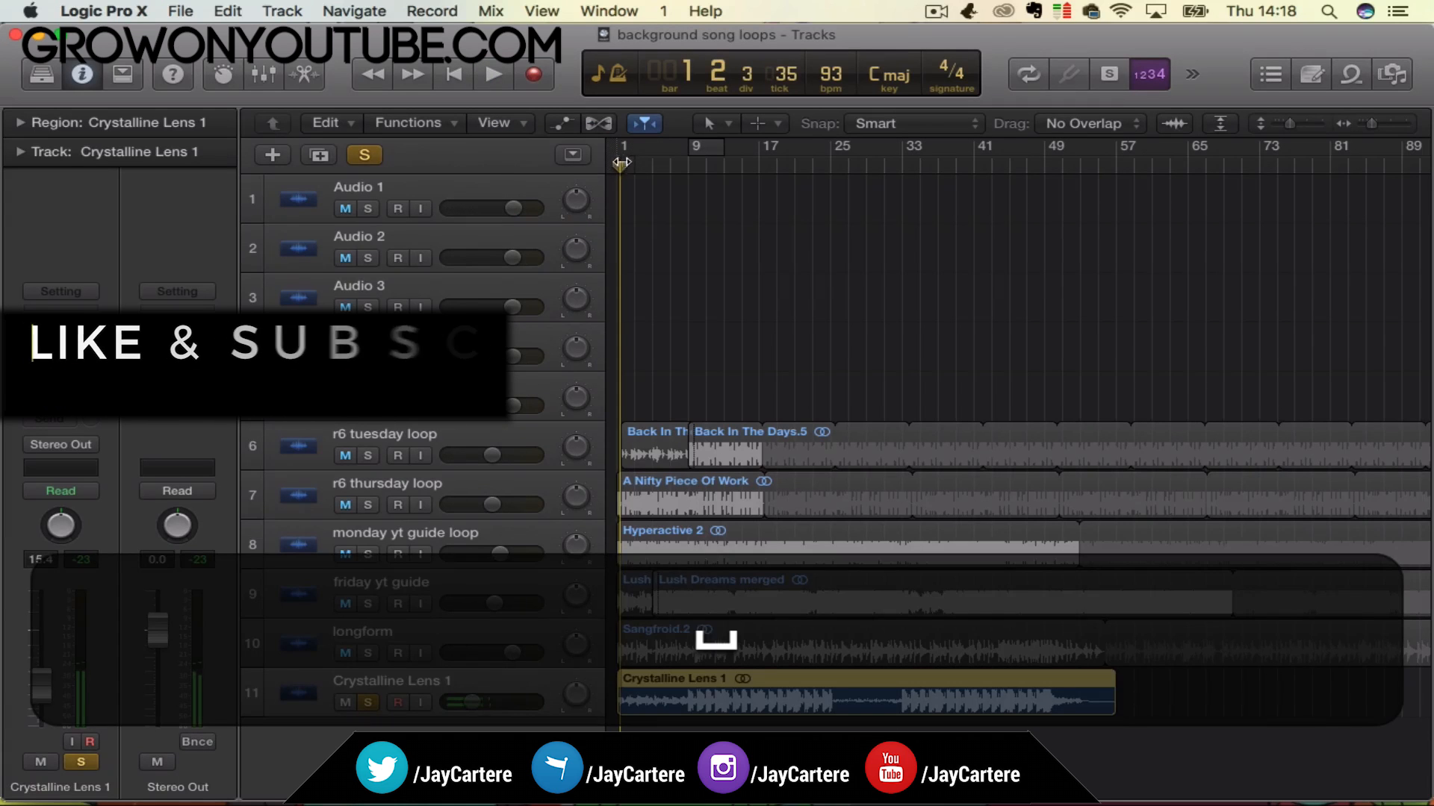
left_click(605, 170)
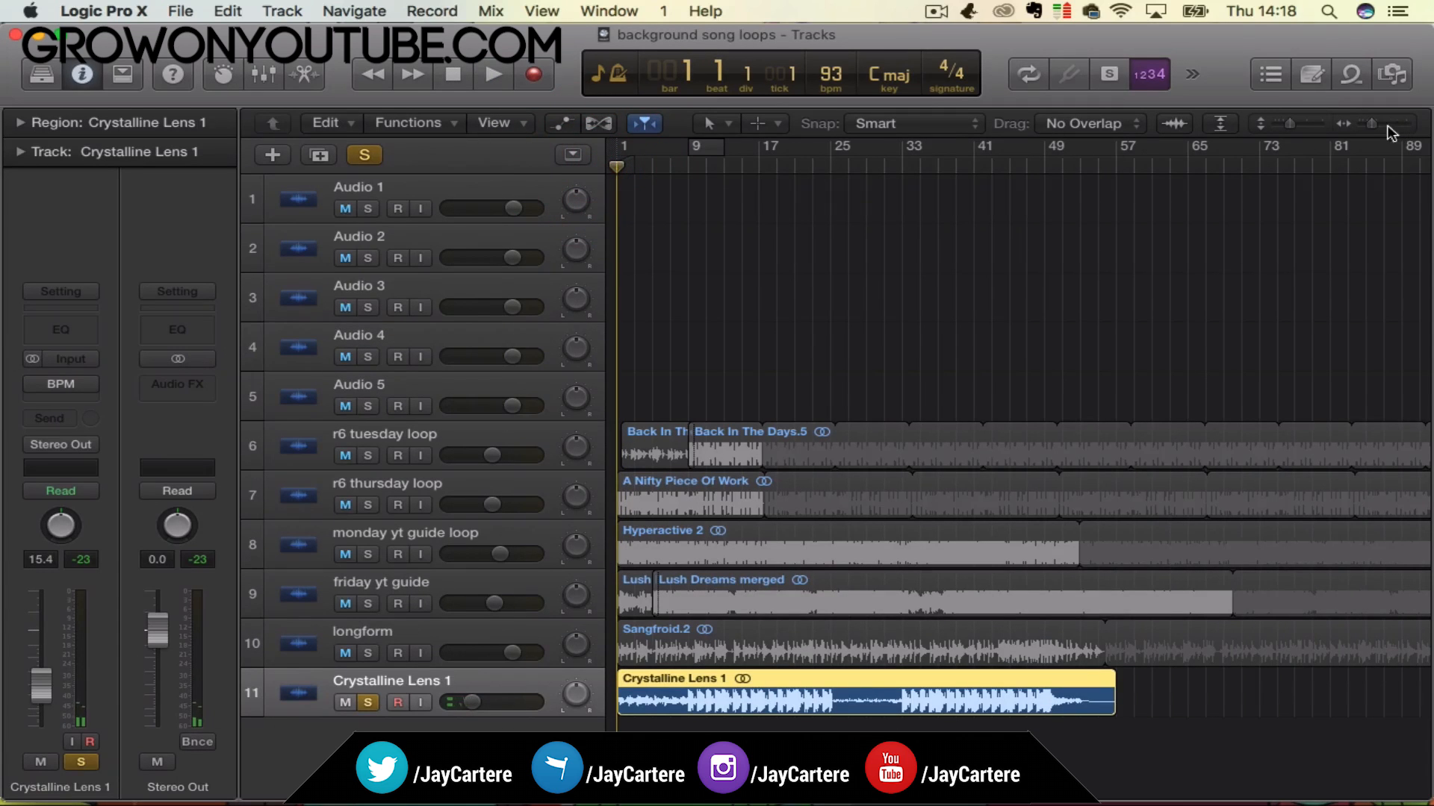
Examine the Crystalline Lens 1 waveform from its intro through the beat section to the quiet passage after bar 25.
left_click(1408, 128)
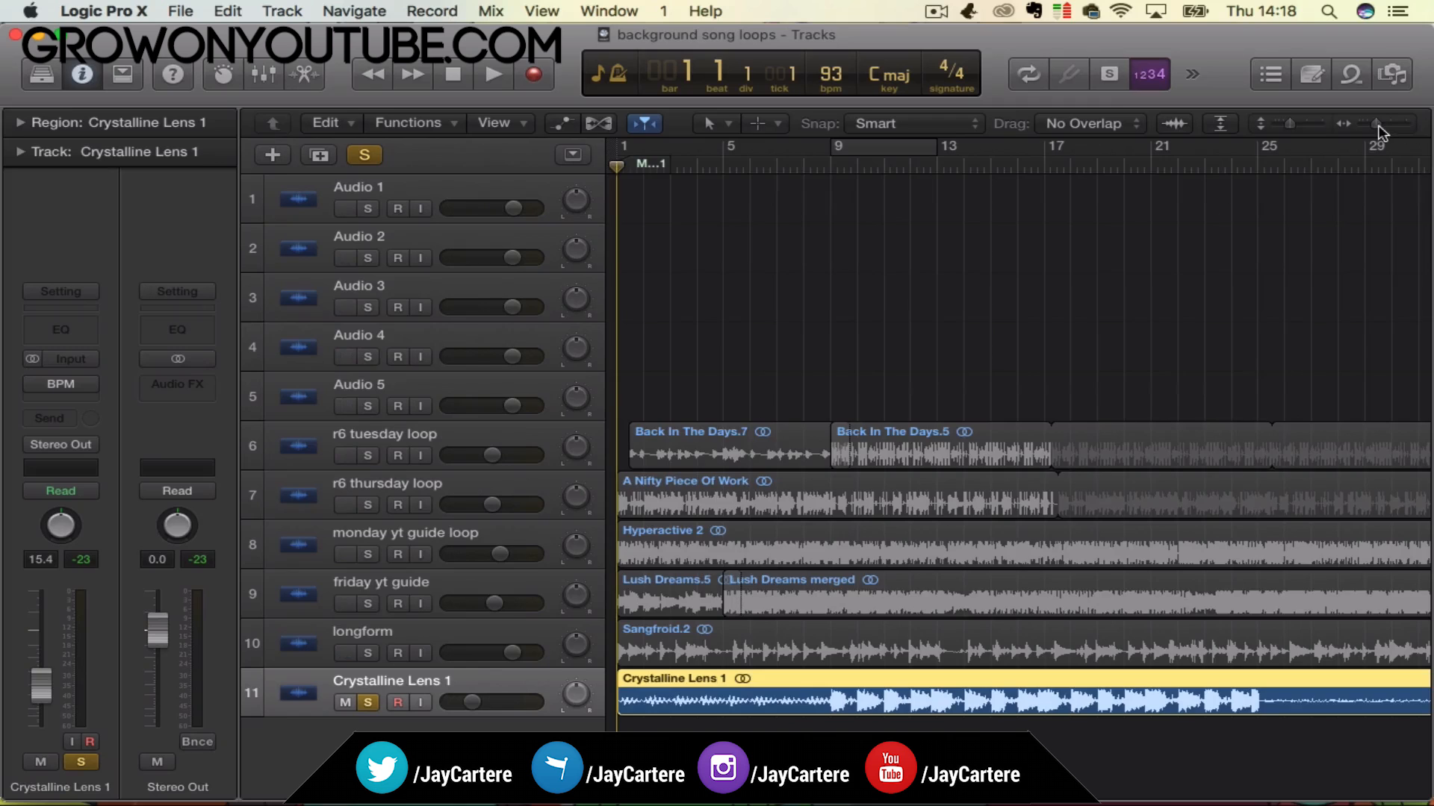
left_click_drag(1379, 127, 1368, 127)
left_click_drag(638, 164, 644, 168)
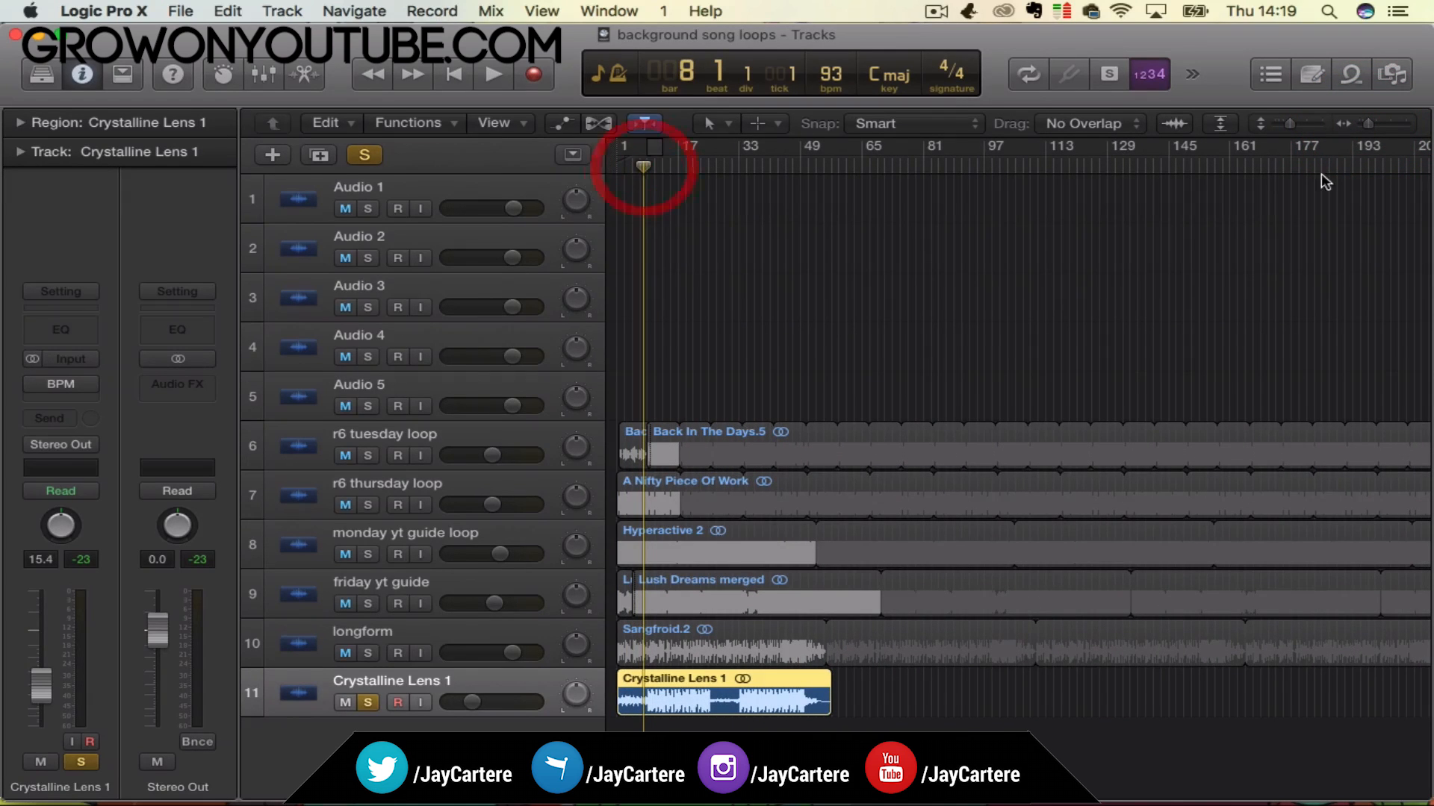
left_click_drag(1373, 129, 1387, 127)
scroll(817, 373, "left", 3)
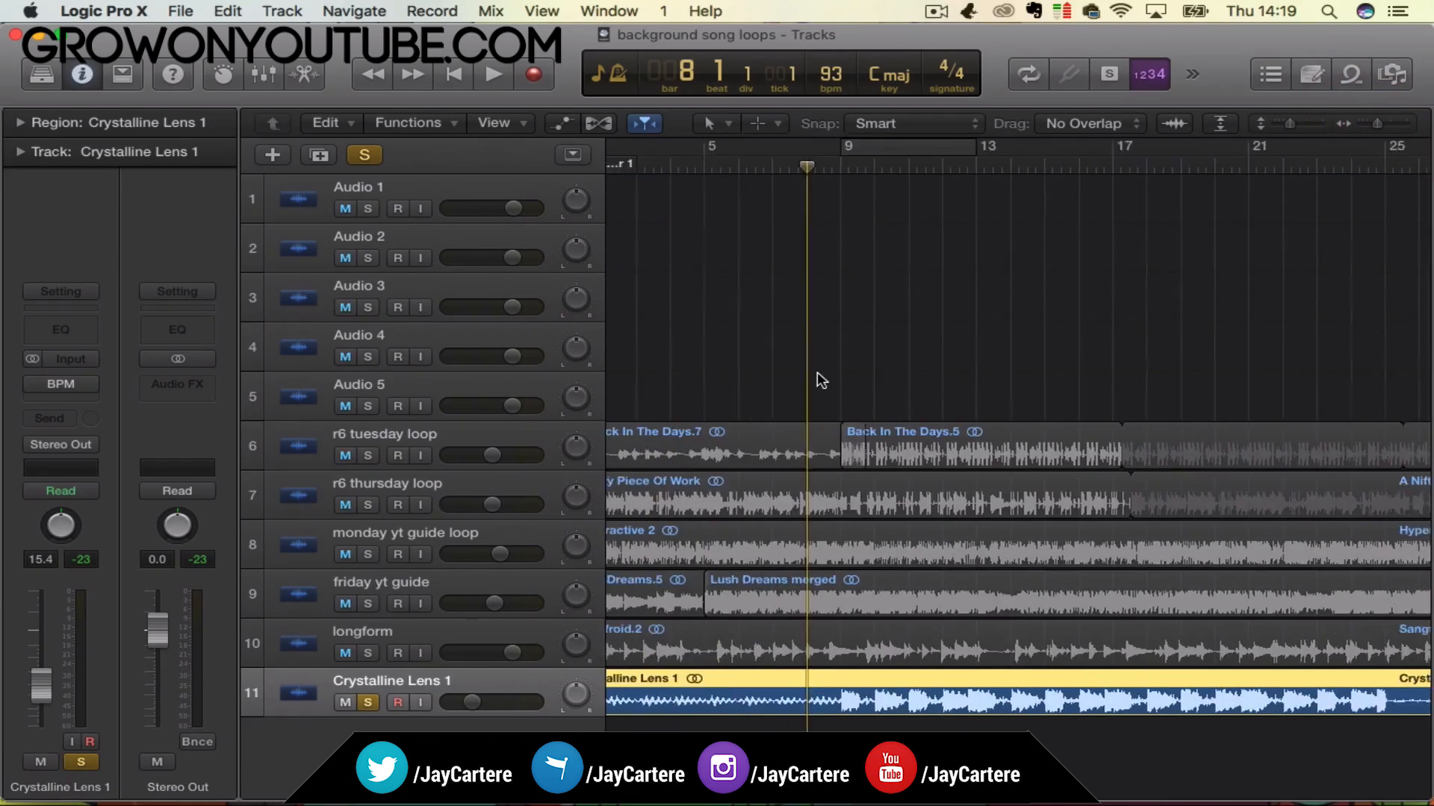
scroll(735, 389, "left", 3)
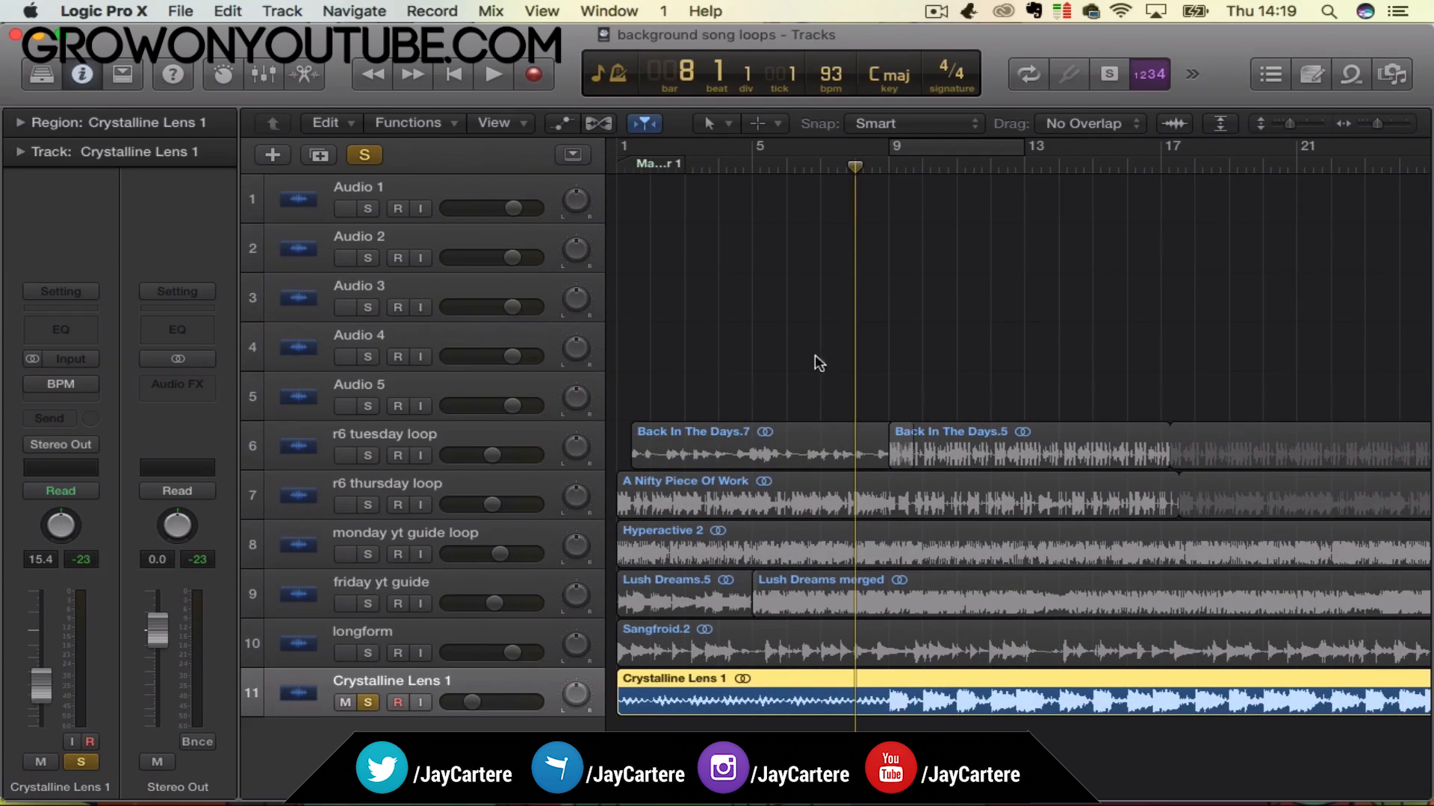
left_click(945, 148)
scroll(950, 269, "right", 4)
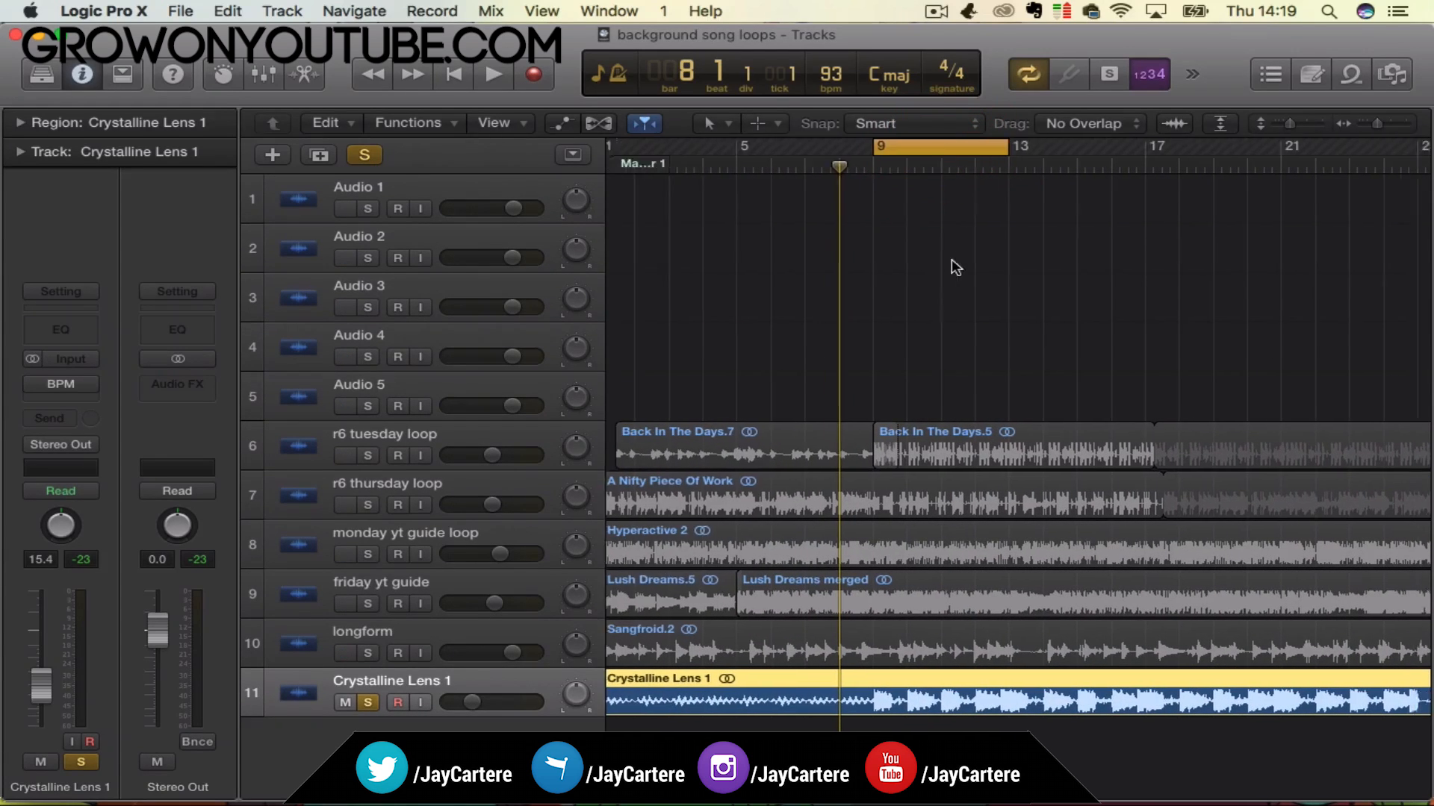
scroll(1169, 282, "right", 6)
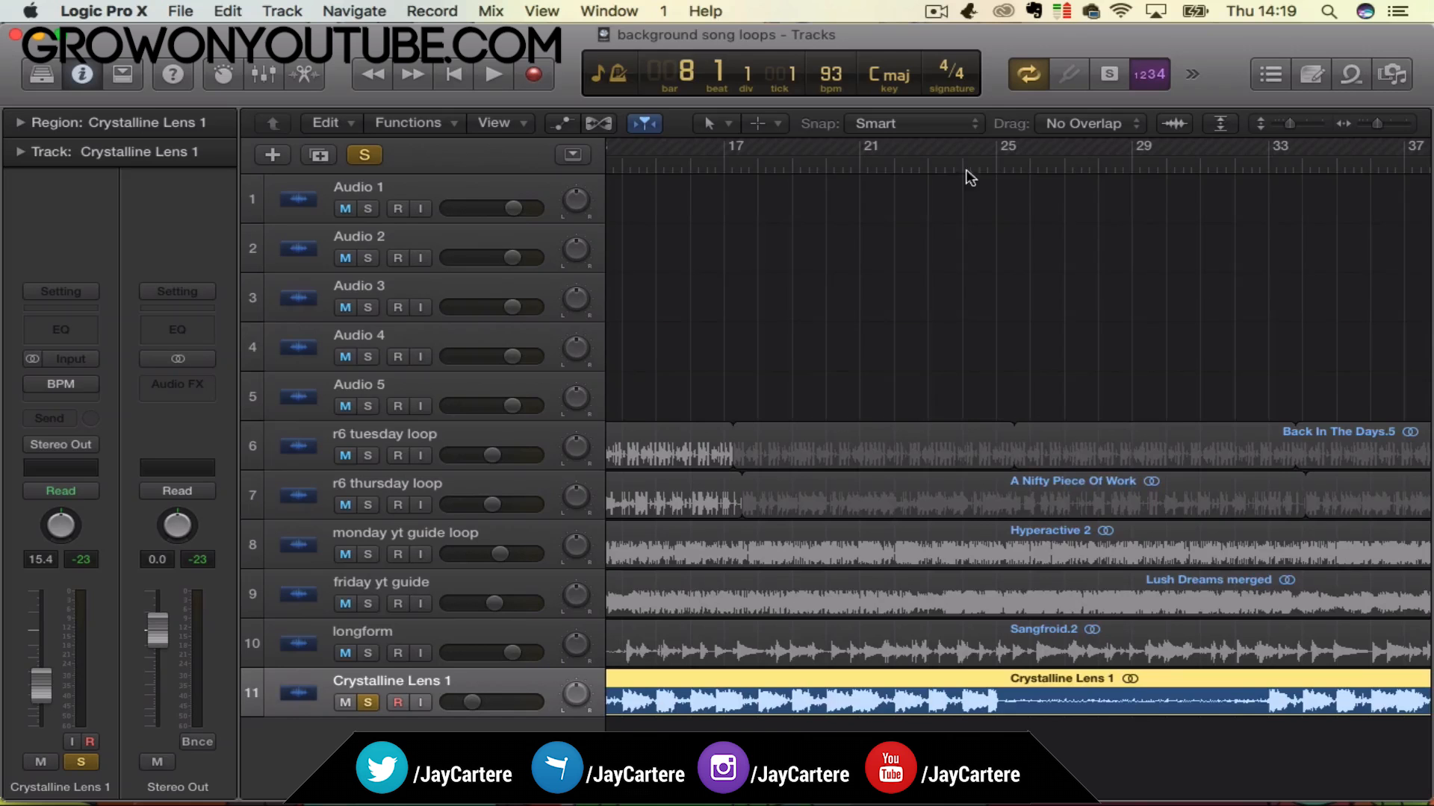
scroll(887, 219, "left", 5)
left_click(749, 136)
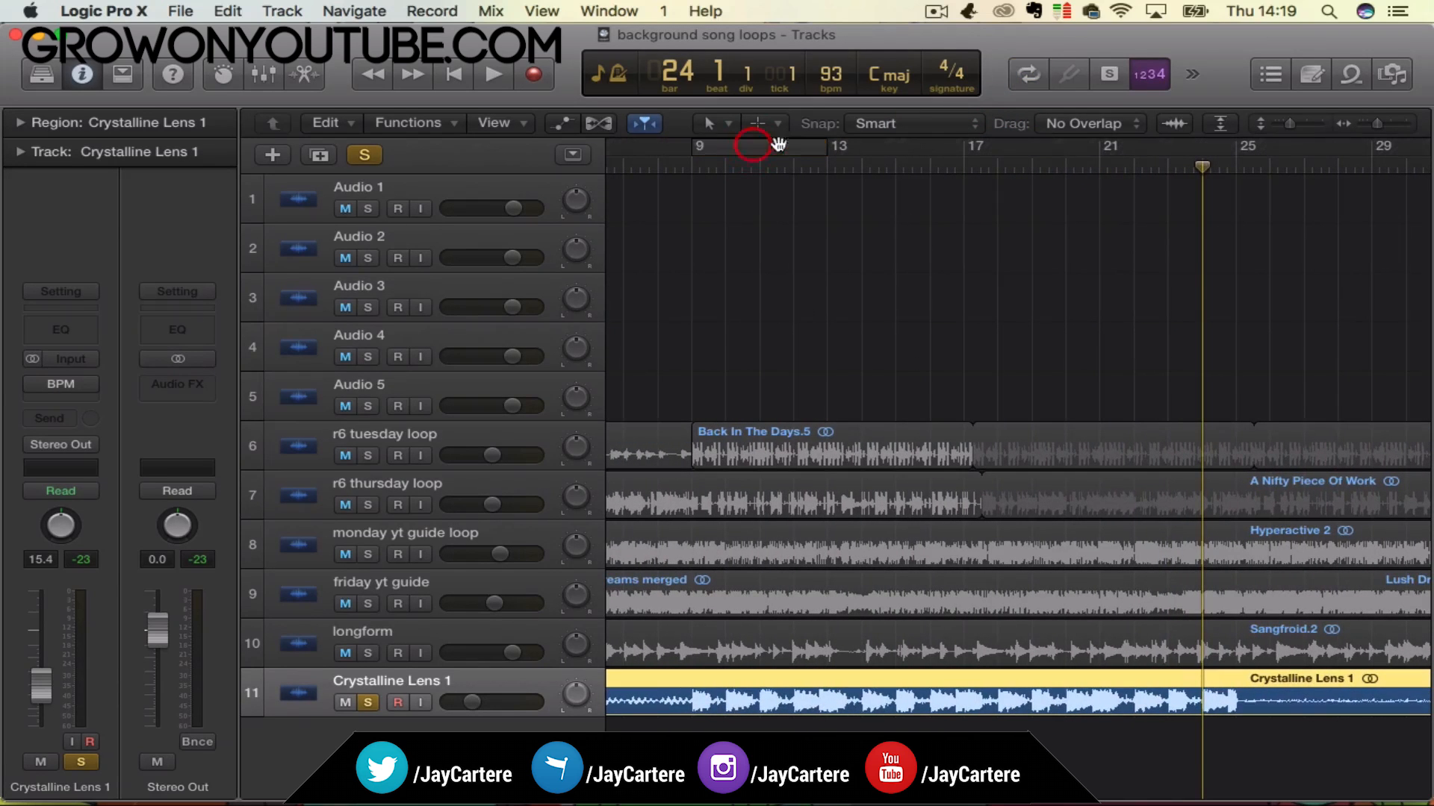
Play Crystalline Lens 1 briefly from bar 25, where the beat section gives way to the quiet passage.
scroll(1165, 190, "right", 3)
scroll(1168, 196, "right", 3)
left_click(942, 160)
key("space")
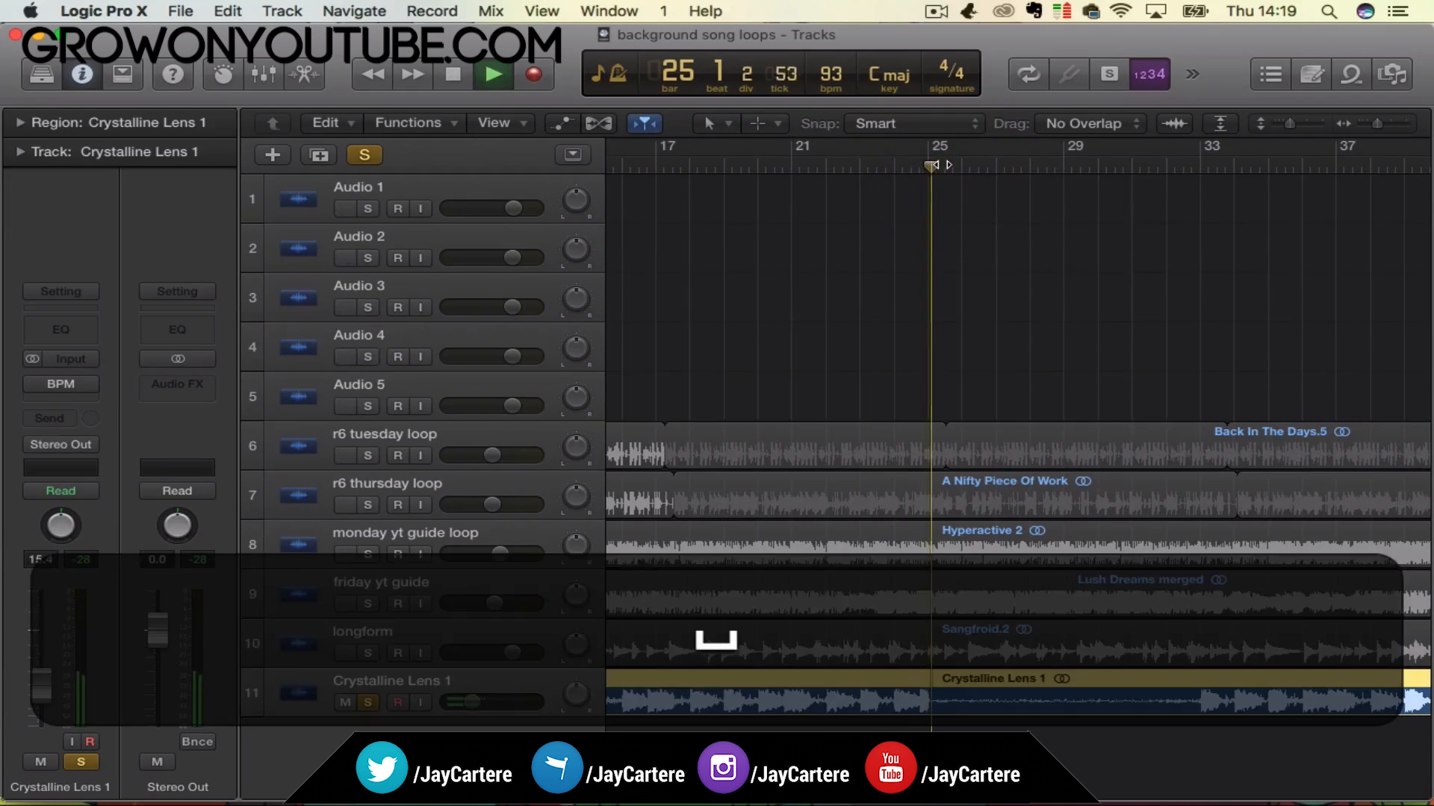
key("space")
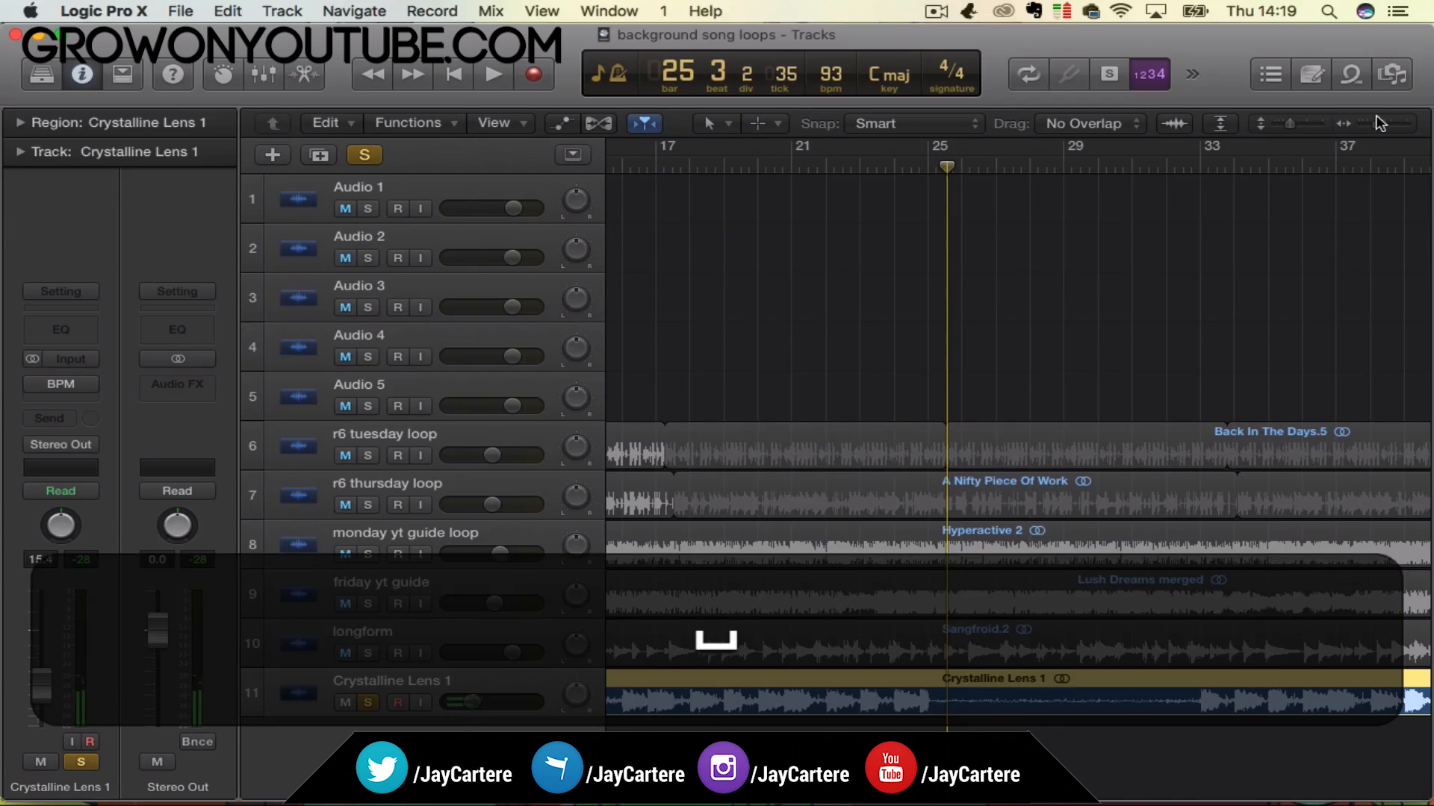
Trim the end of the Crystalline Lens 1 region back to bar 25, cutting off the quiet passage and everything after it.
left_click_drag(1383, 126, 1372, 129)
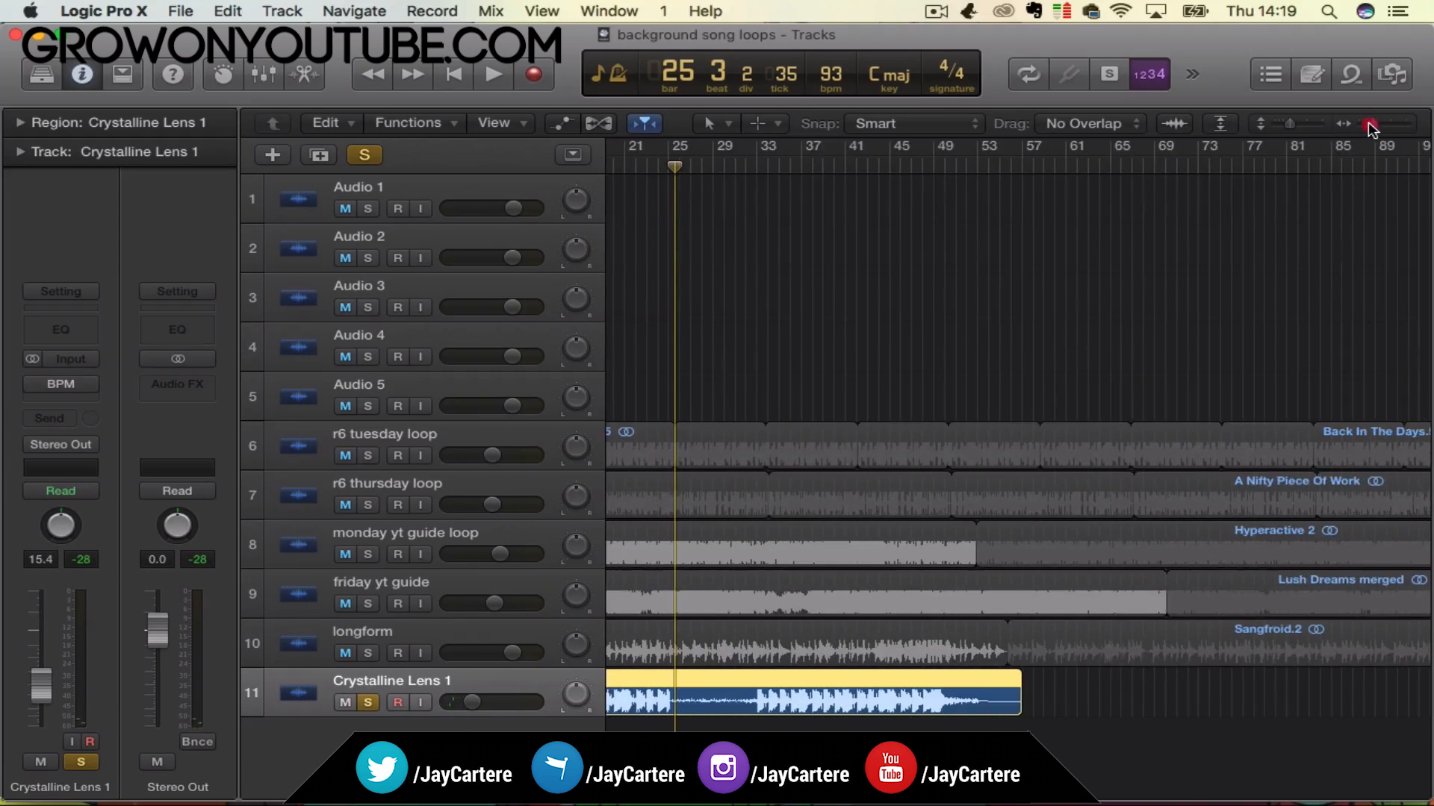
scroll(1045, 673, "left", 5)
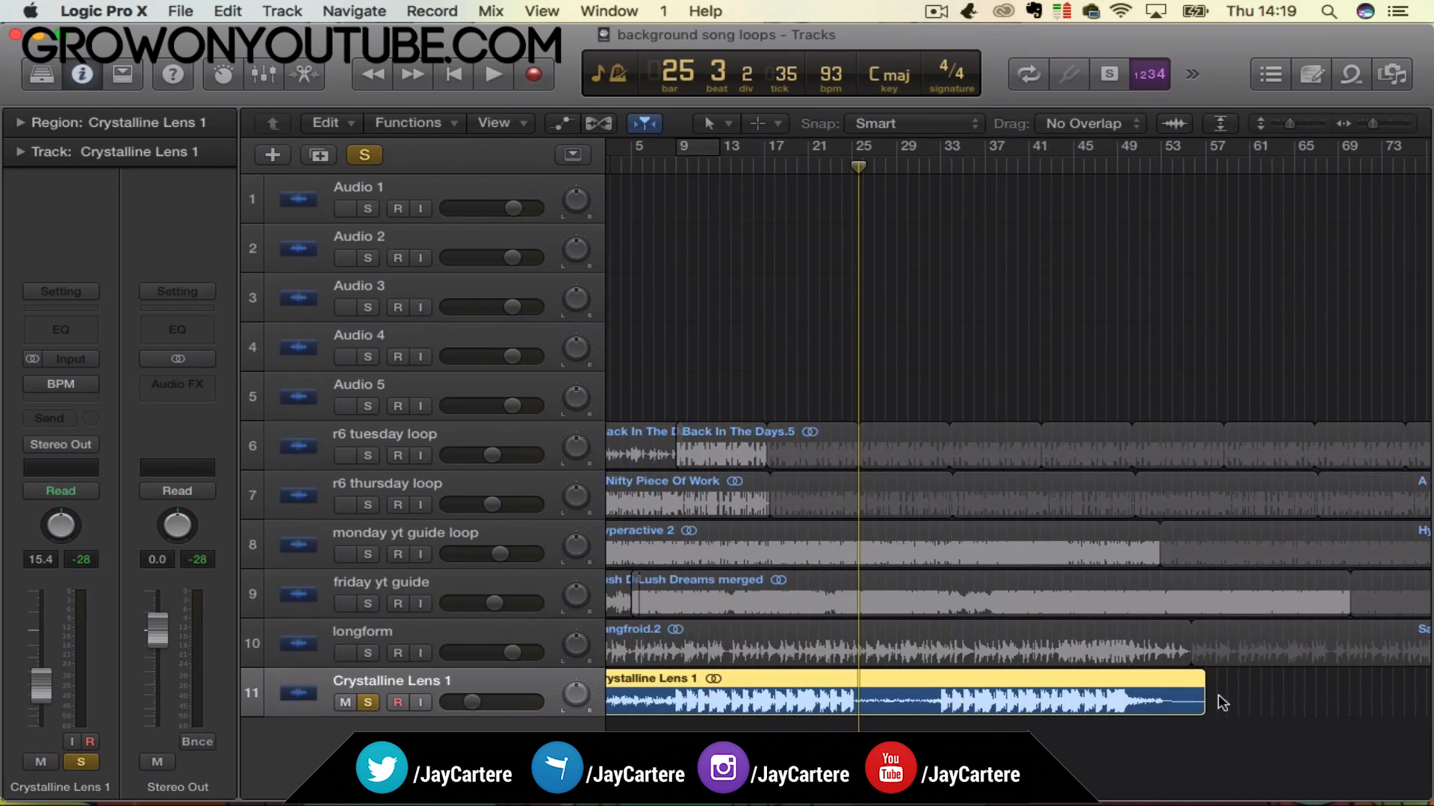
left_click_drag(1200, 705, 875, 719)
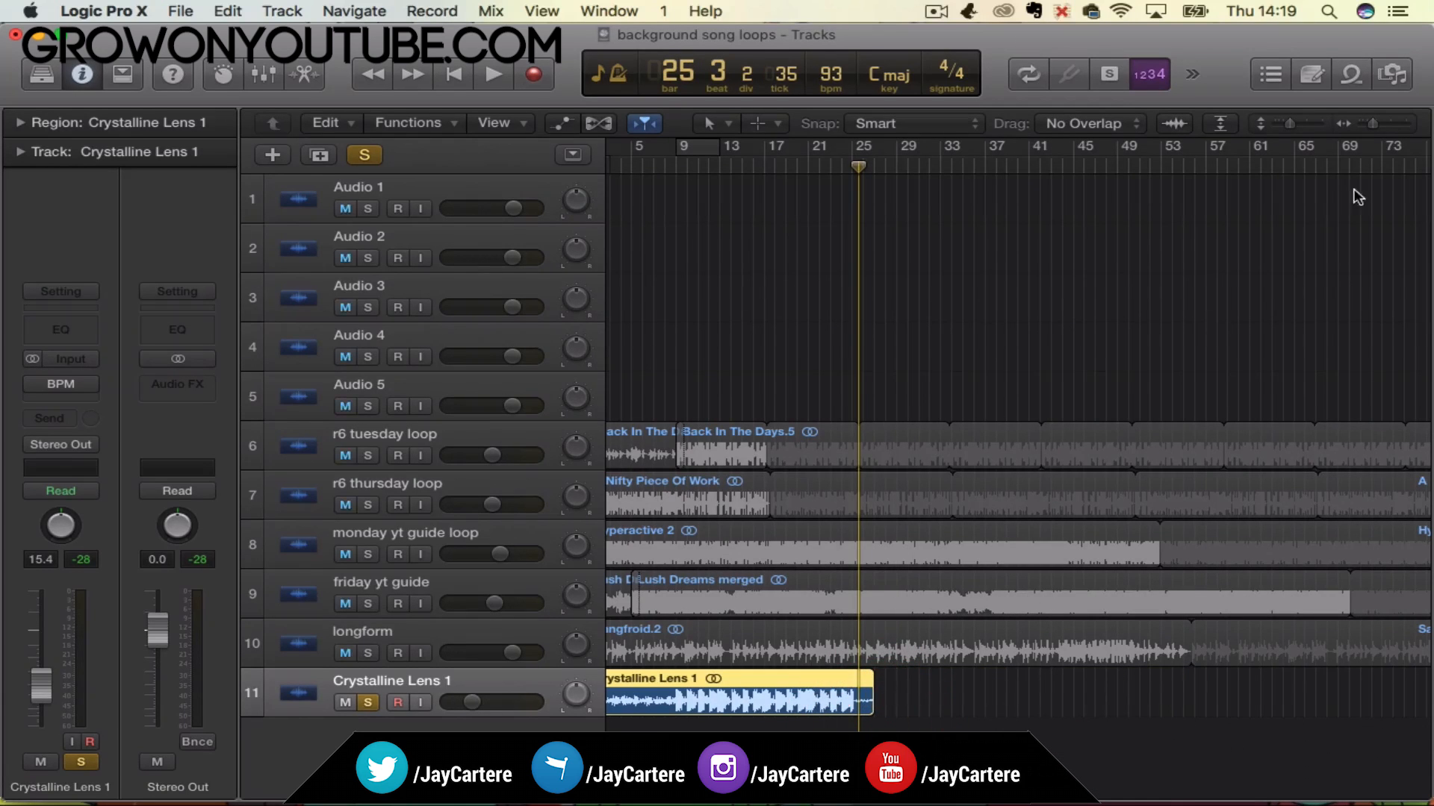
left_click_drag(1373, 122, 1391, 125)
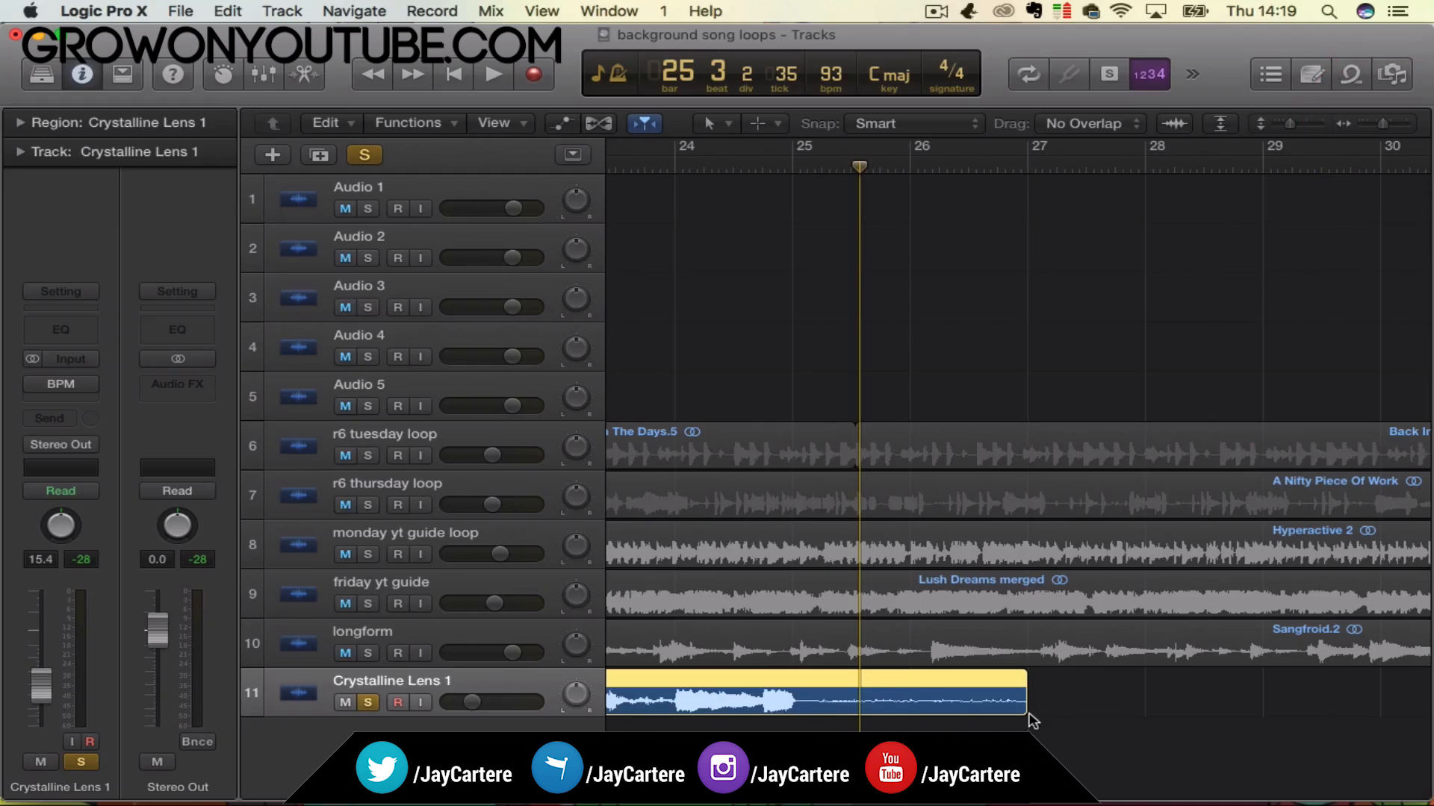
left_click_drag(1020, 711, 794, 719)
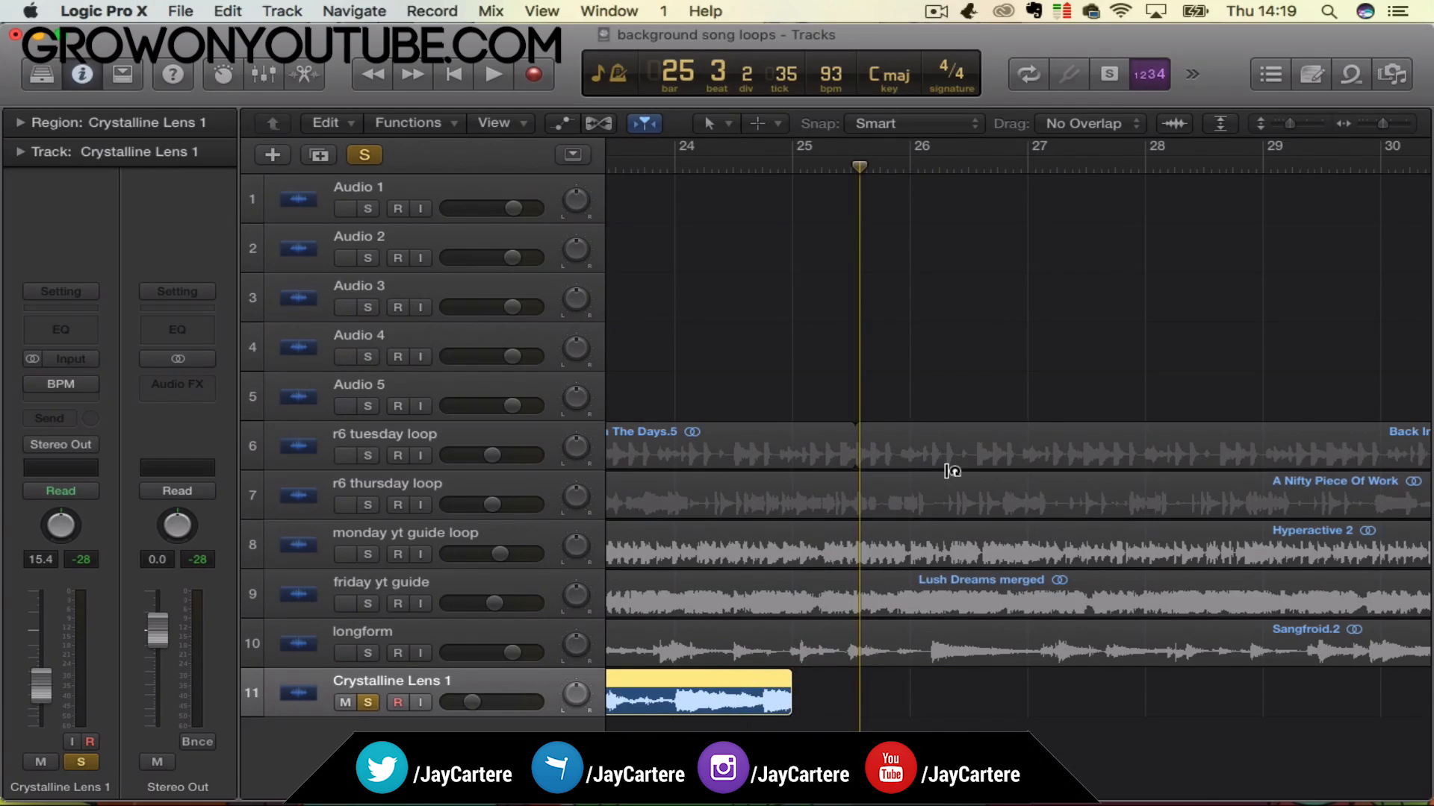
Examine the beat section of the trimmed Crystalline Lens 1 region and play it briefly from bar 13.
scroll(952, 471, "left", 3)
scroll(899, 681, "left", 12)
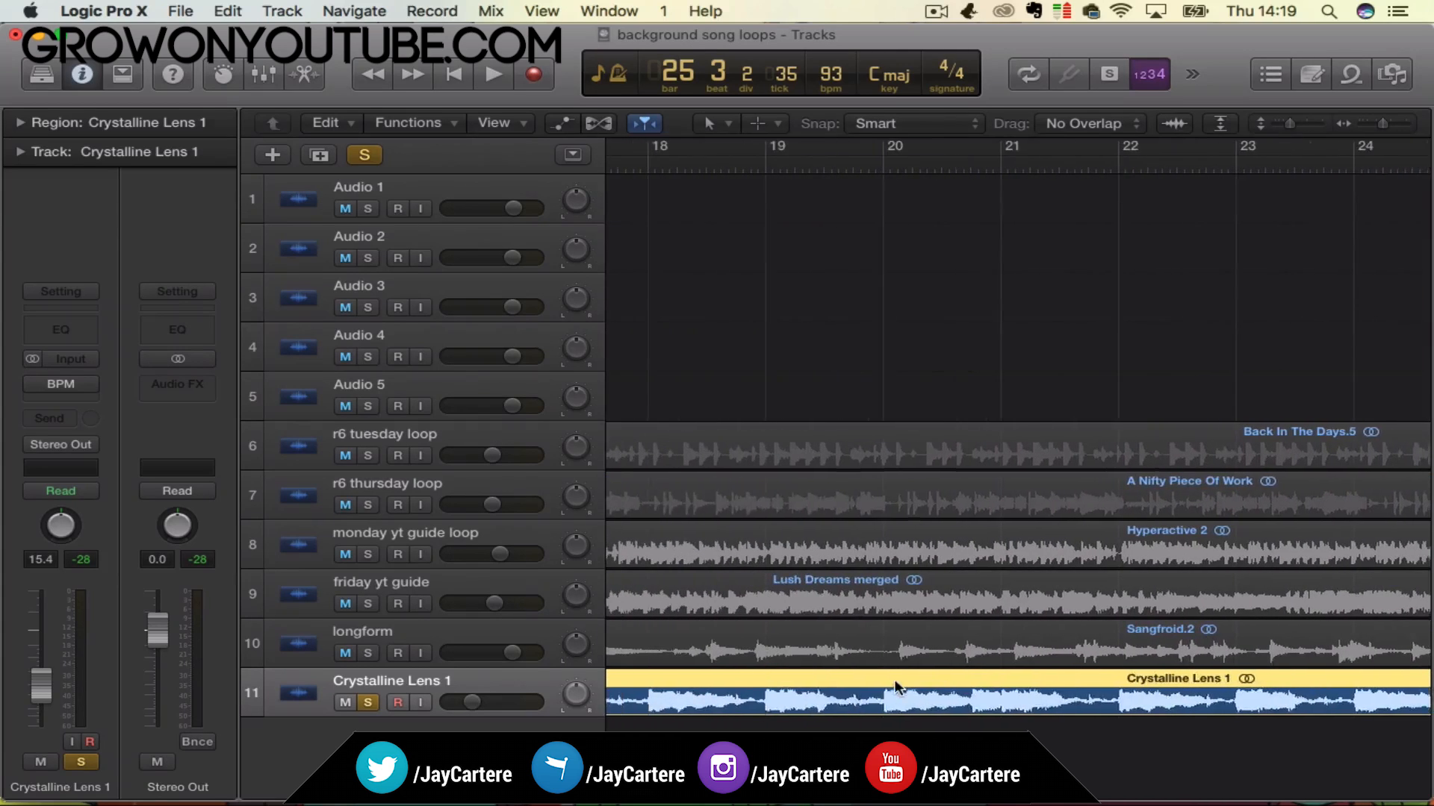
scroll(894, 683, "left", 2)
left_click_drag(1389, 124, 1362, 123)
scroll(835, 262, "left", 3)
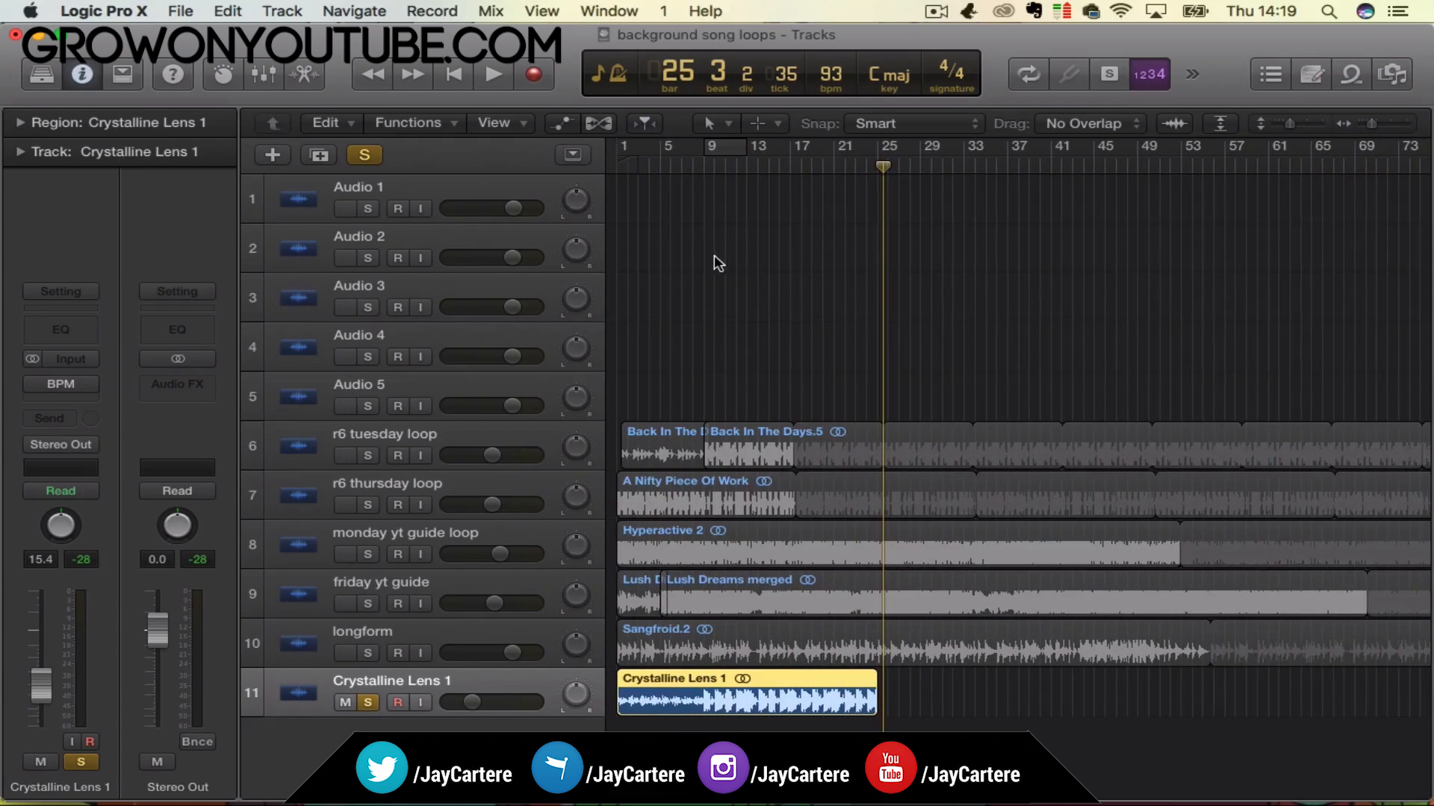
left_click(705, 165)
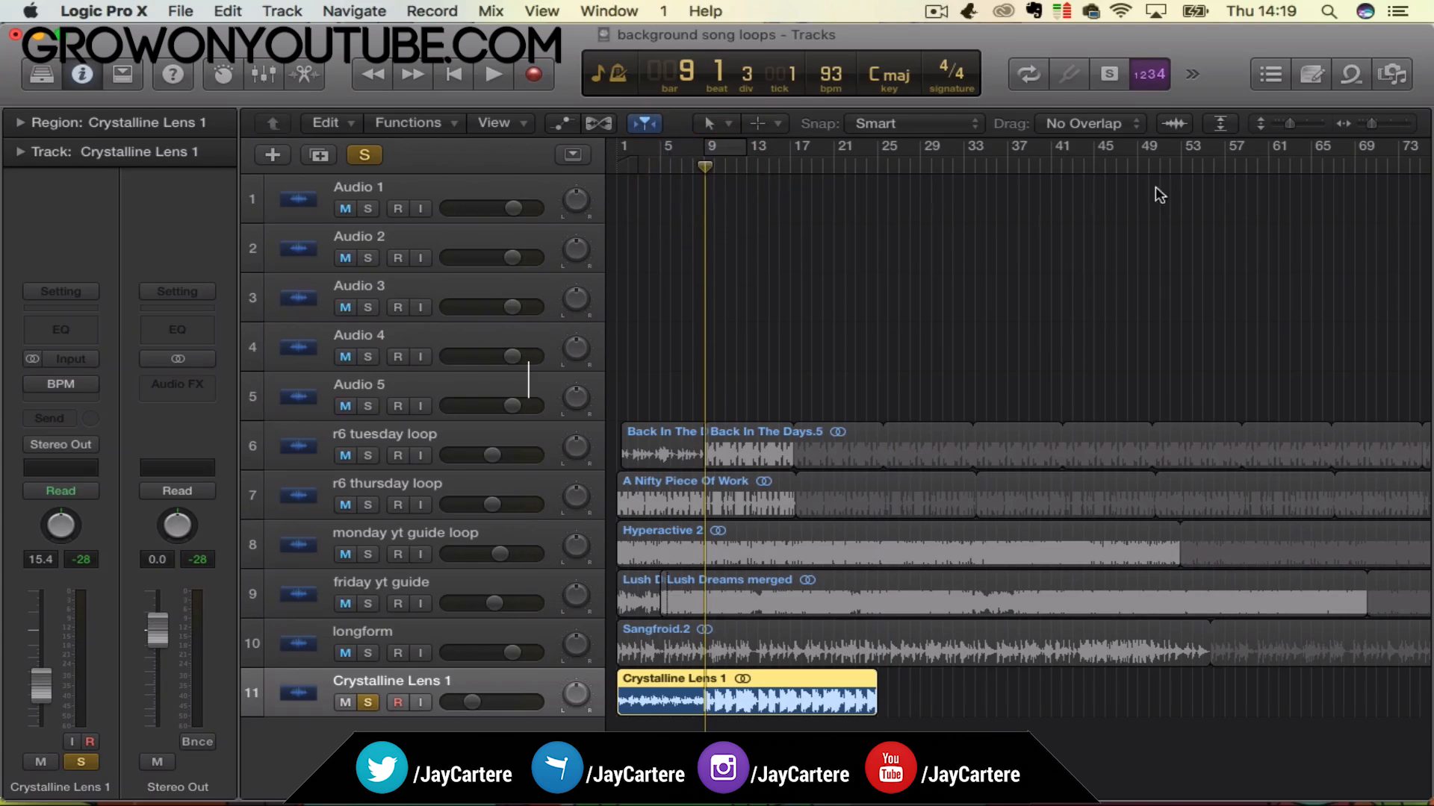
left_click(1380, 123)
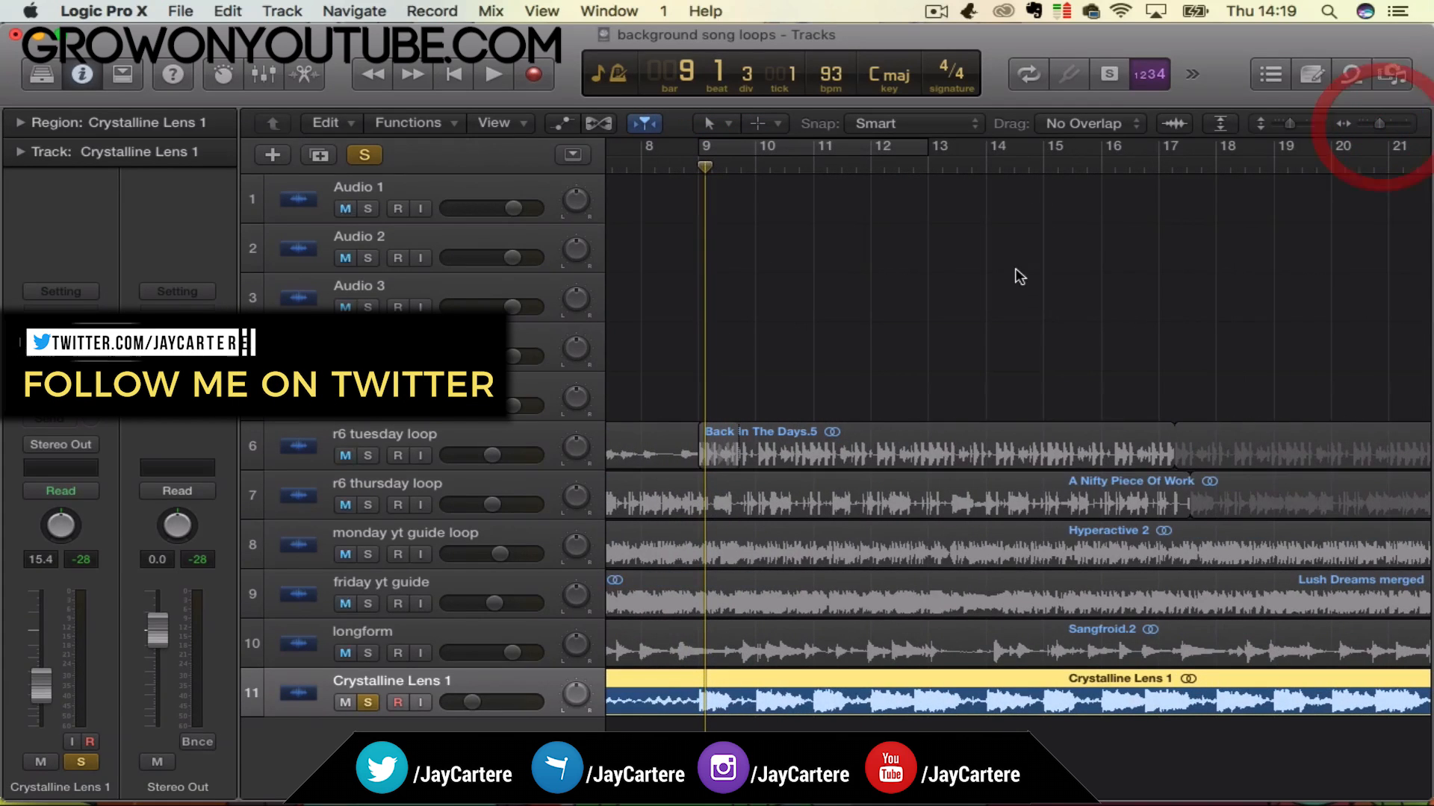
left_click(930, 166)
key("space")
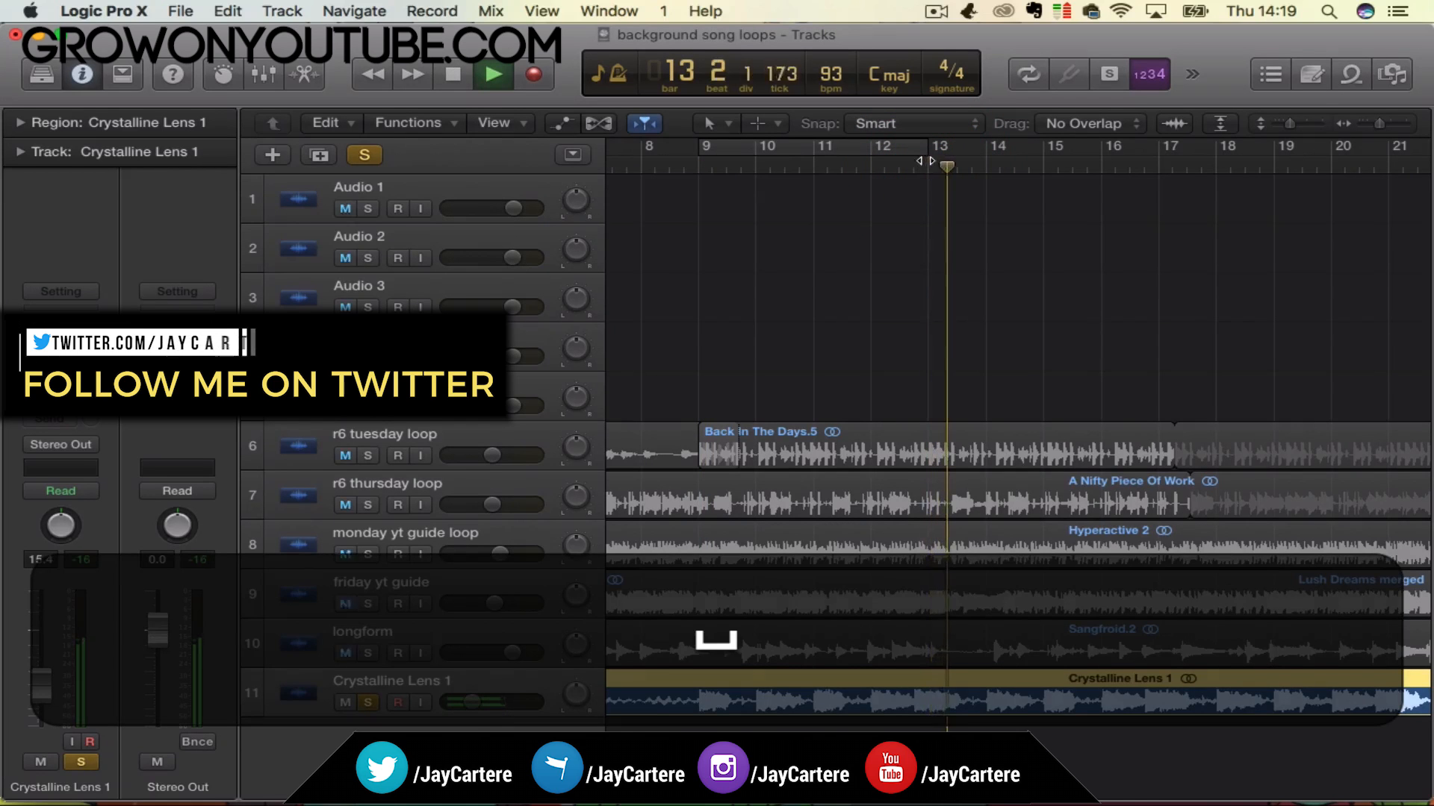
key("space")
Set the cycle range from bar 13 to bar 17 and play that section of Crystalline Lens 1 as a loop.
left_click_drag(934, 150, 1158, 153)
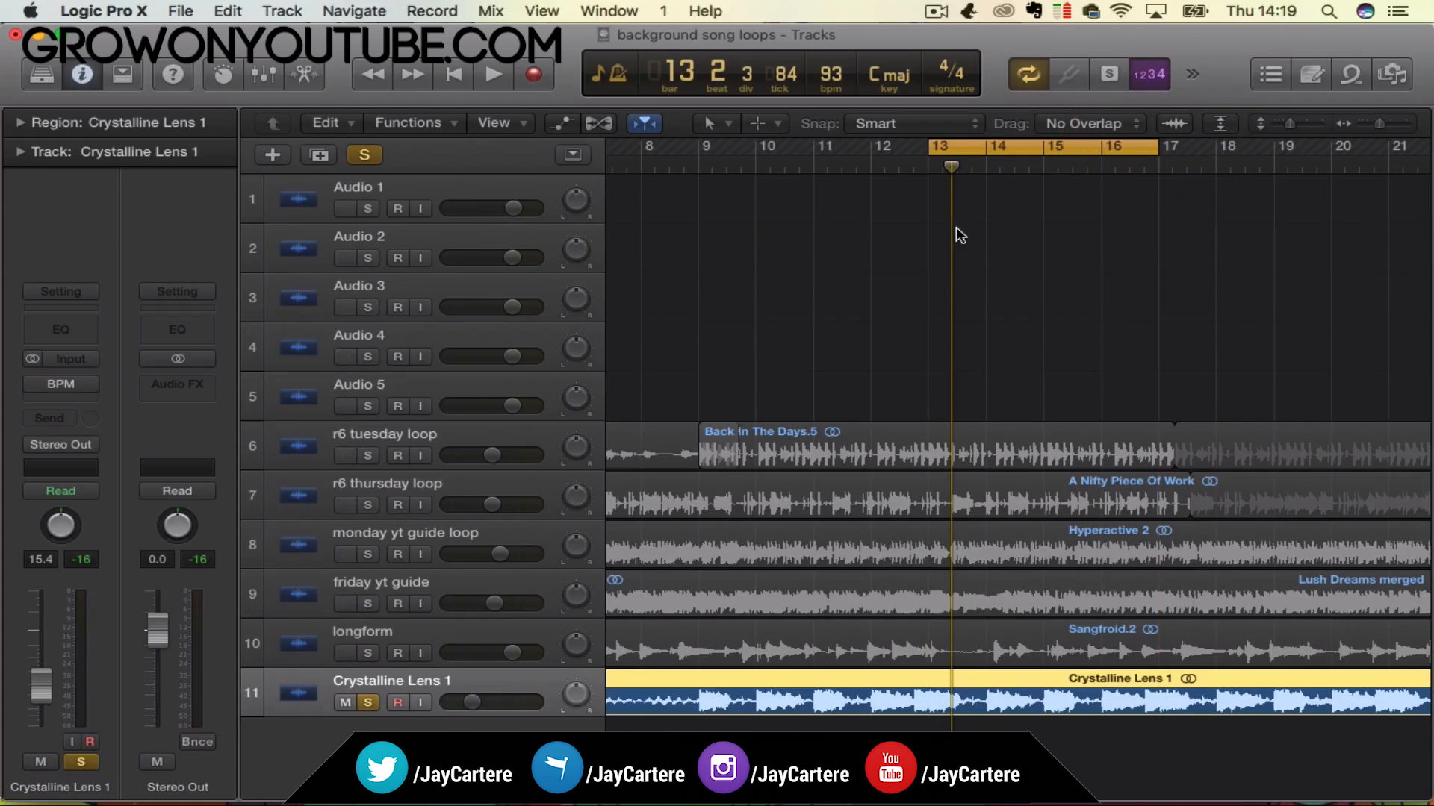
key("space")
scroll(1104, 240, "right", 2)
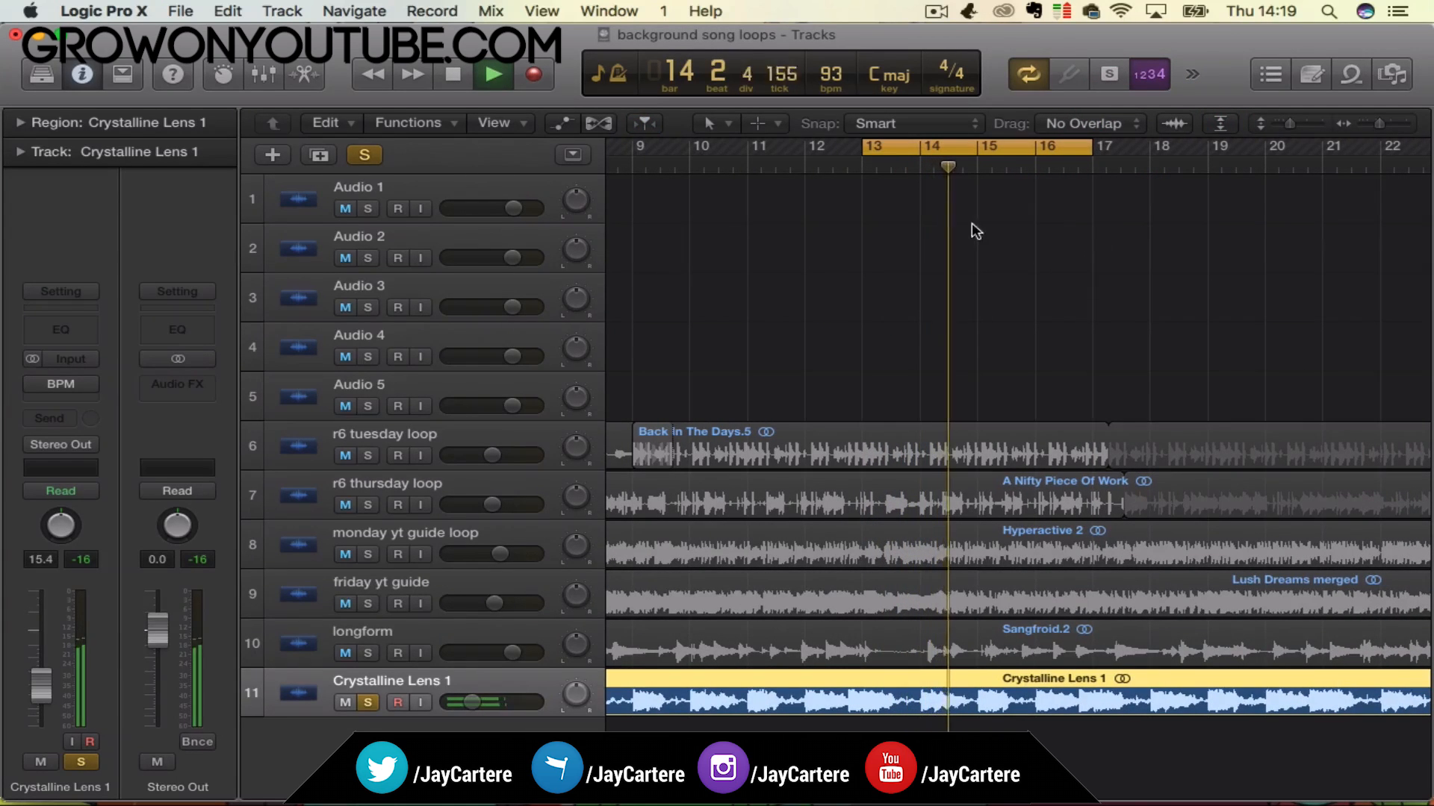
key("space")
scroll(850, 212, "left", 2)
left_click(933, 167)
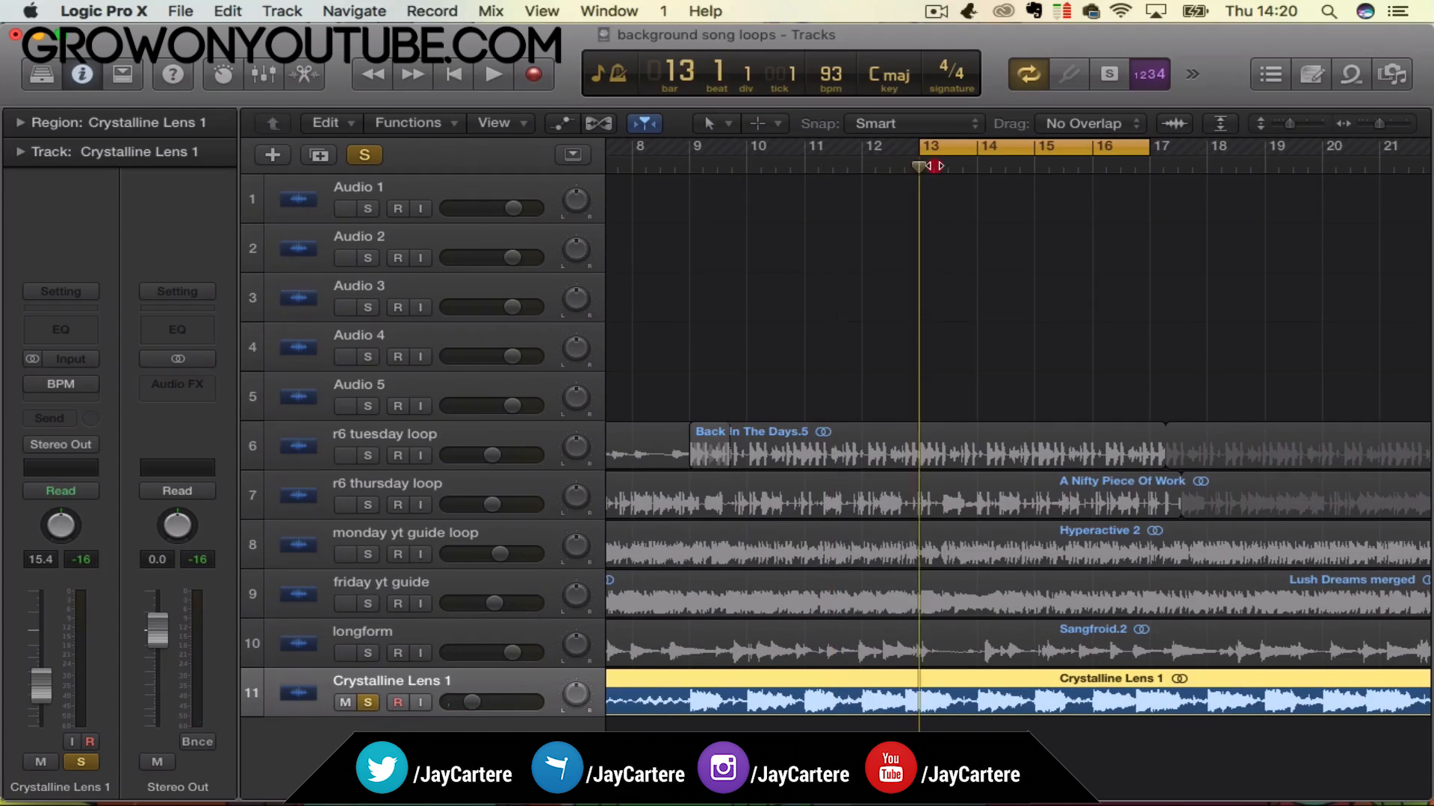
scroll(966, 201, "right", 2)
key("space")
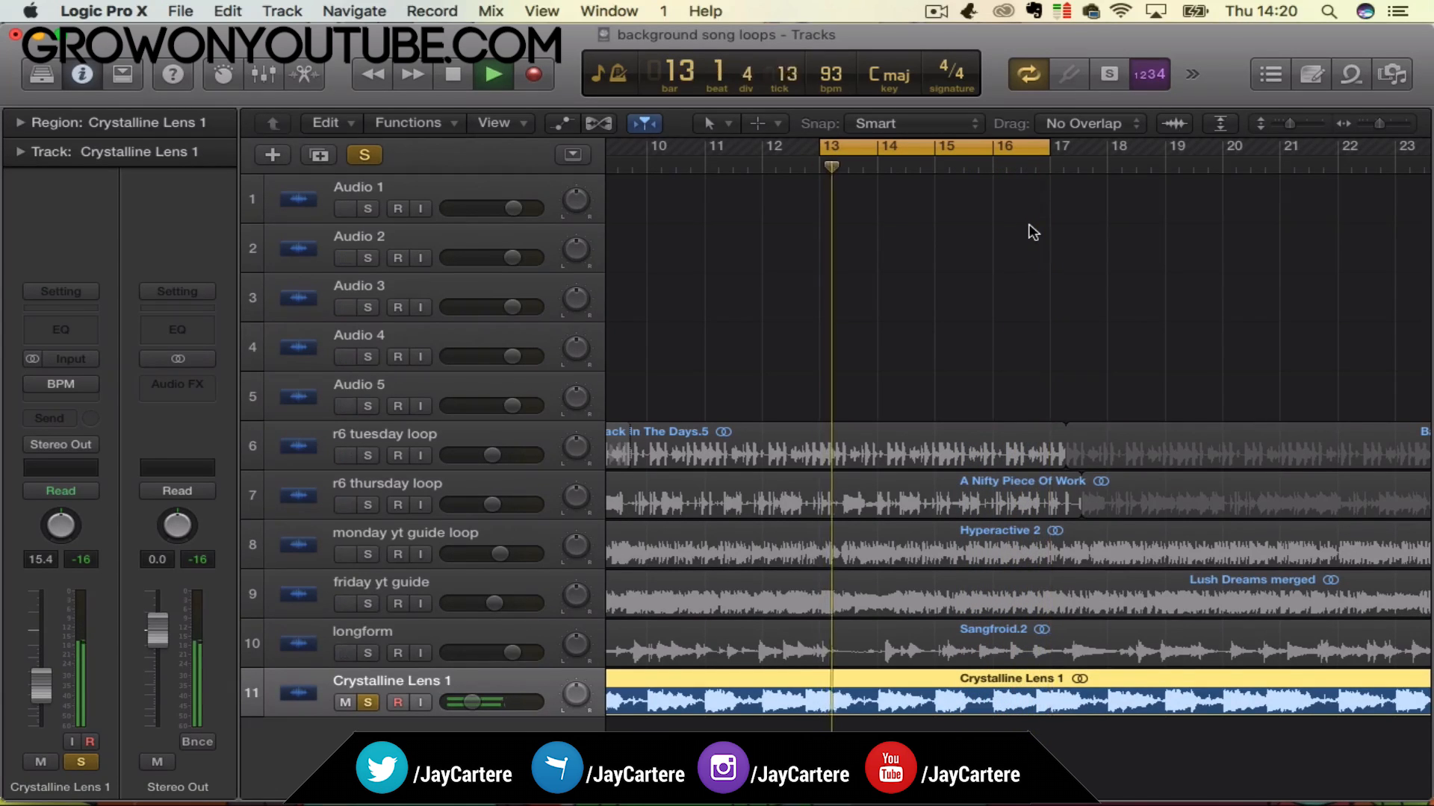
key("space")
Split the Crystalline Lens 1 region at bar 13 with the Scissors tool.
left_click_drag(837, 168, 819, 168)
key("t")
key("5")
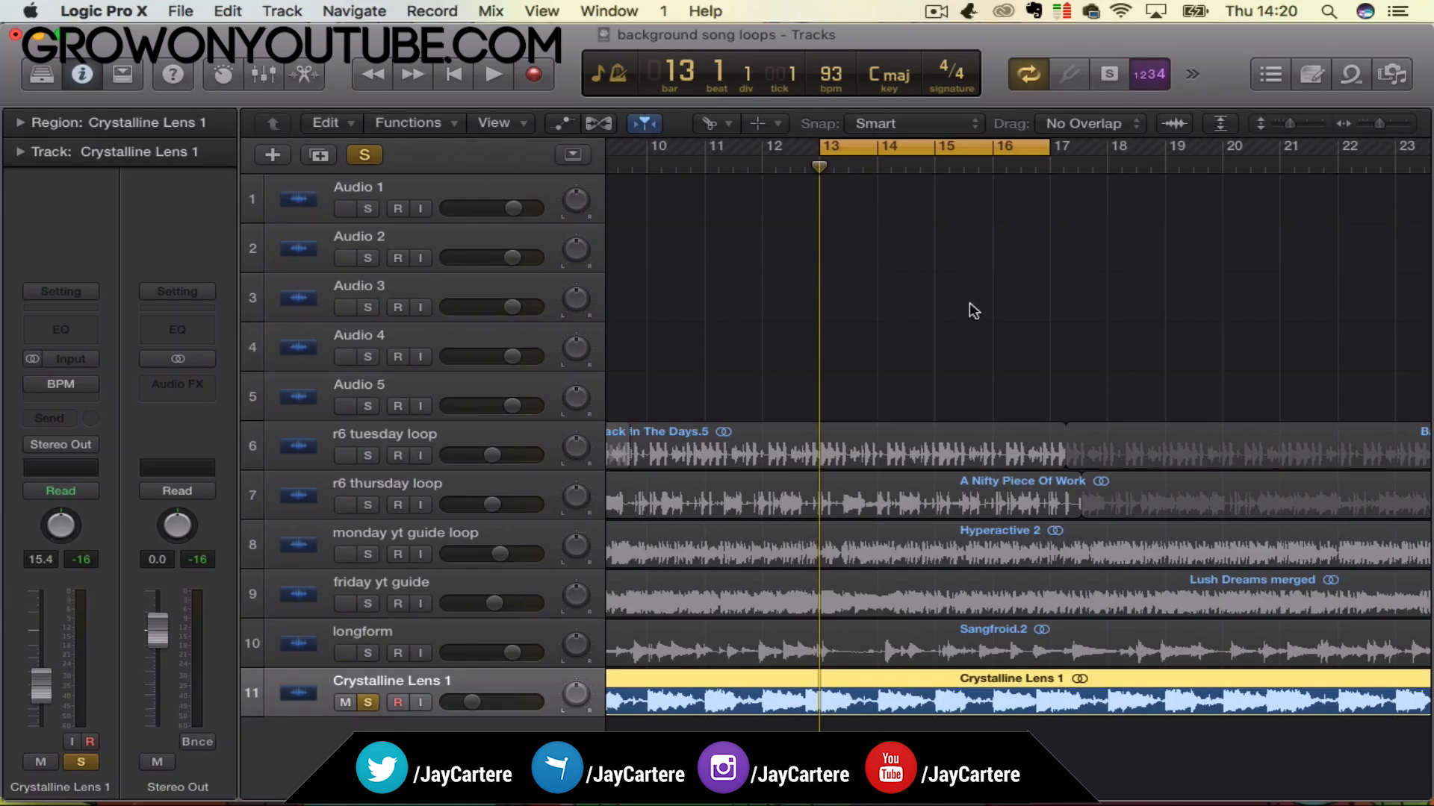
key("t")
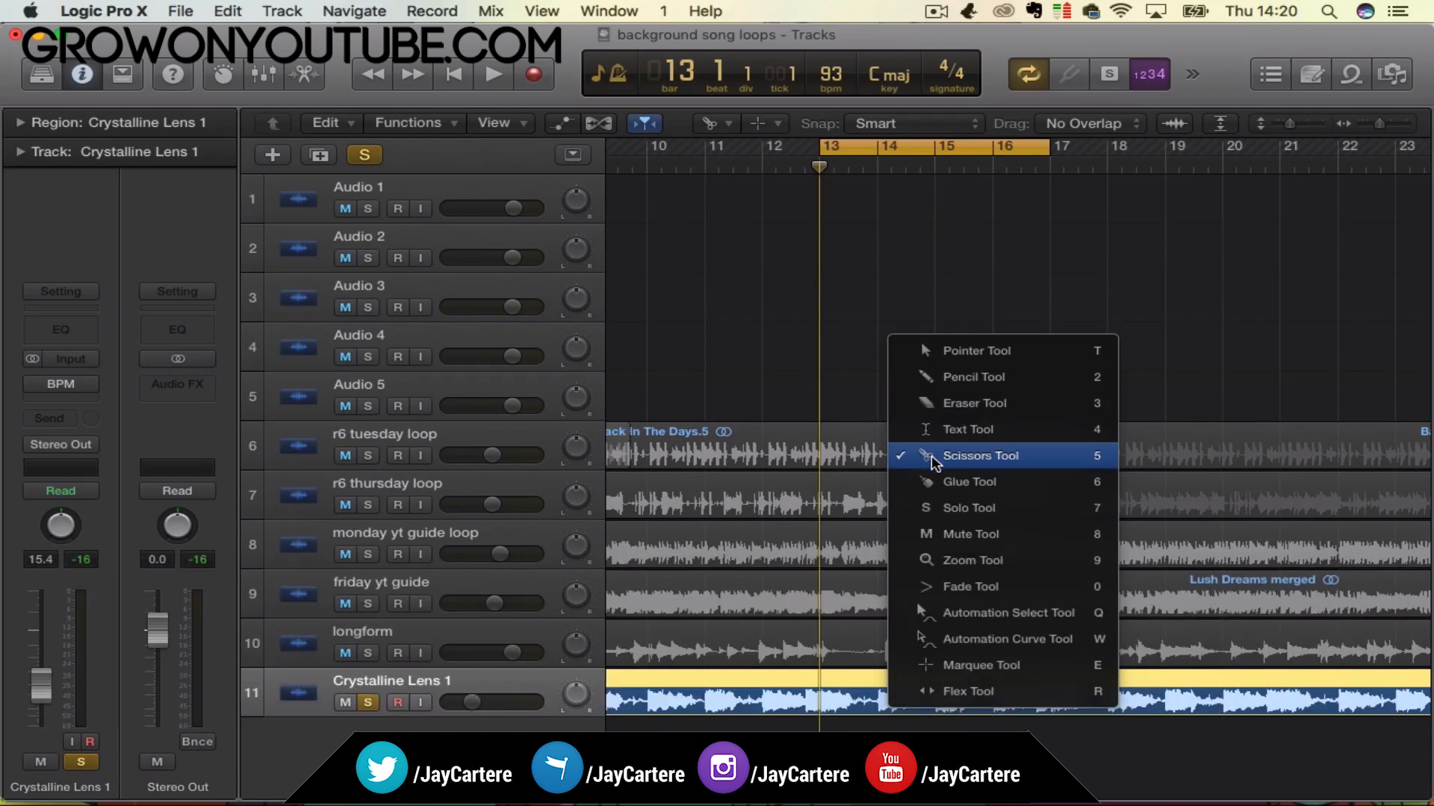
left_click(933, 465)
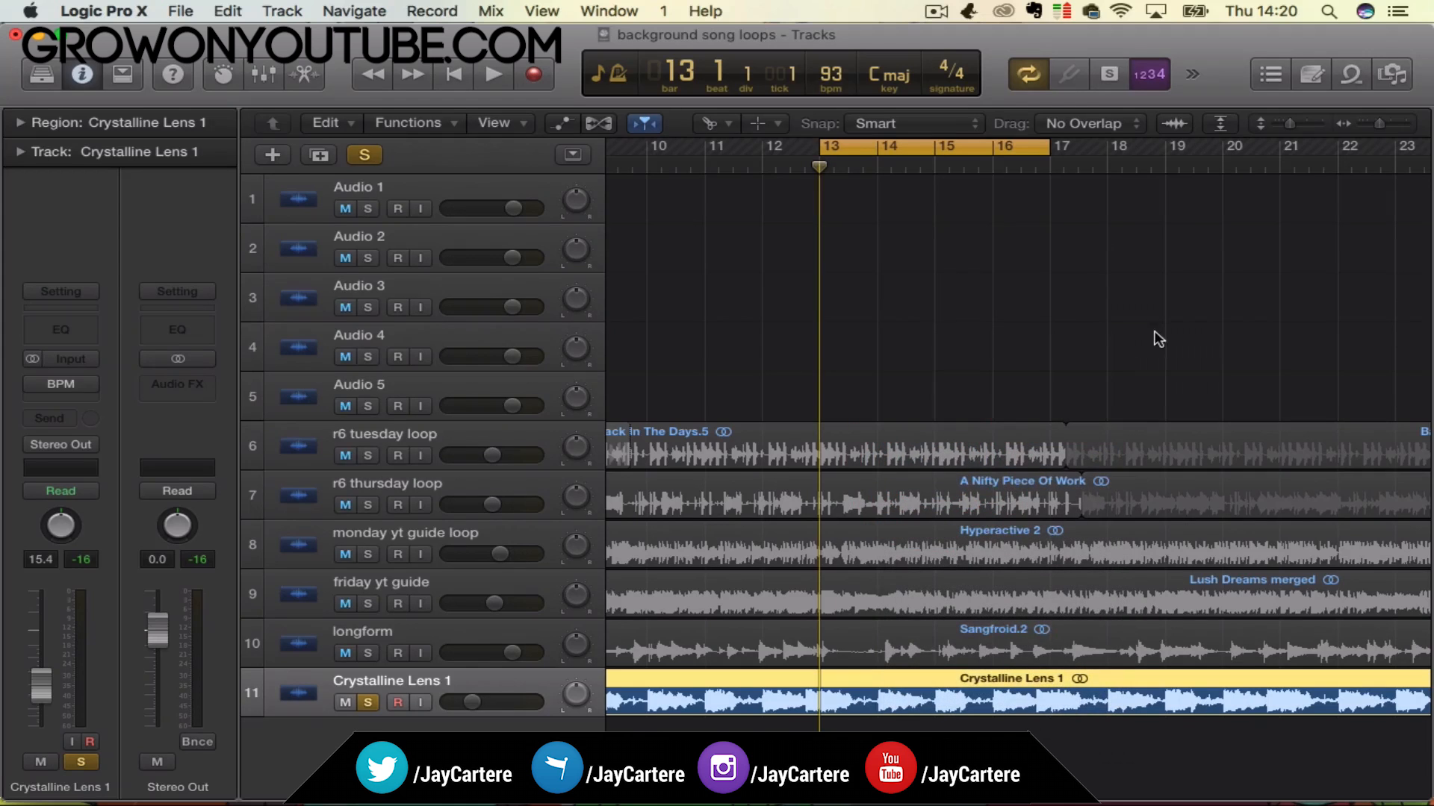
left_click_drag(1384, 127, 1391, 125)
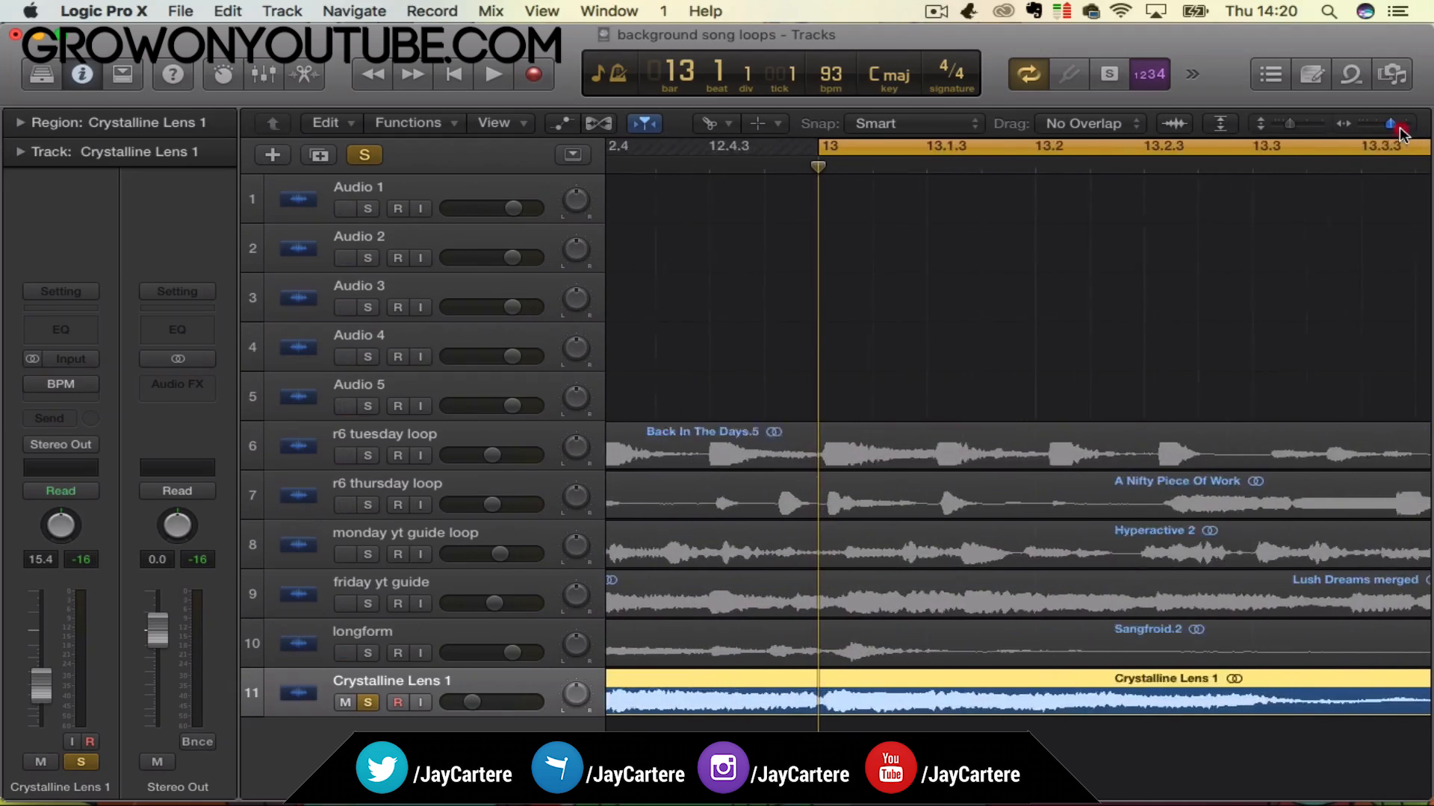
left_click(821, 695)
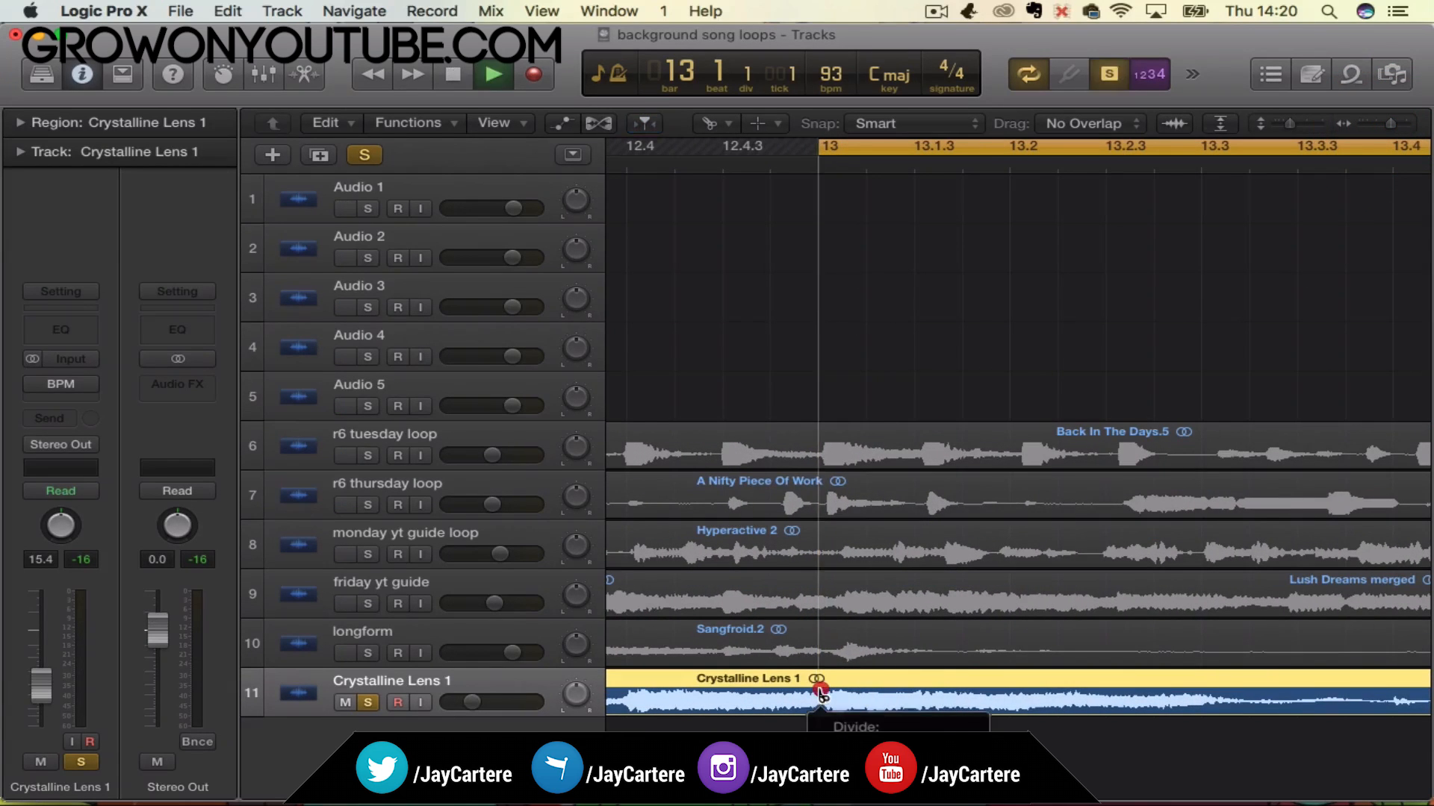
left_click_drag(1393, 133, 1370, 138)
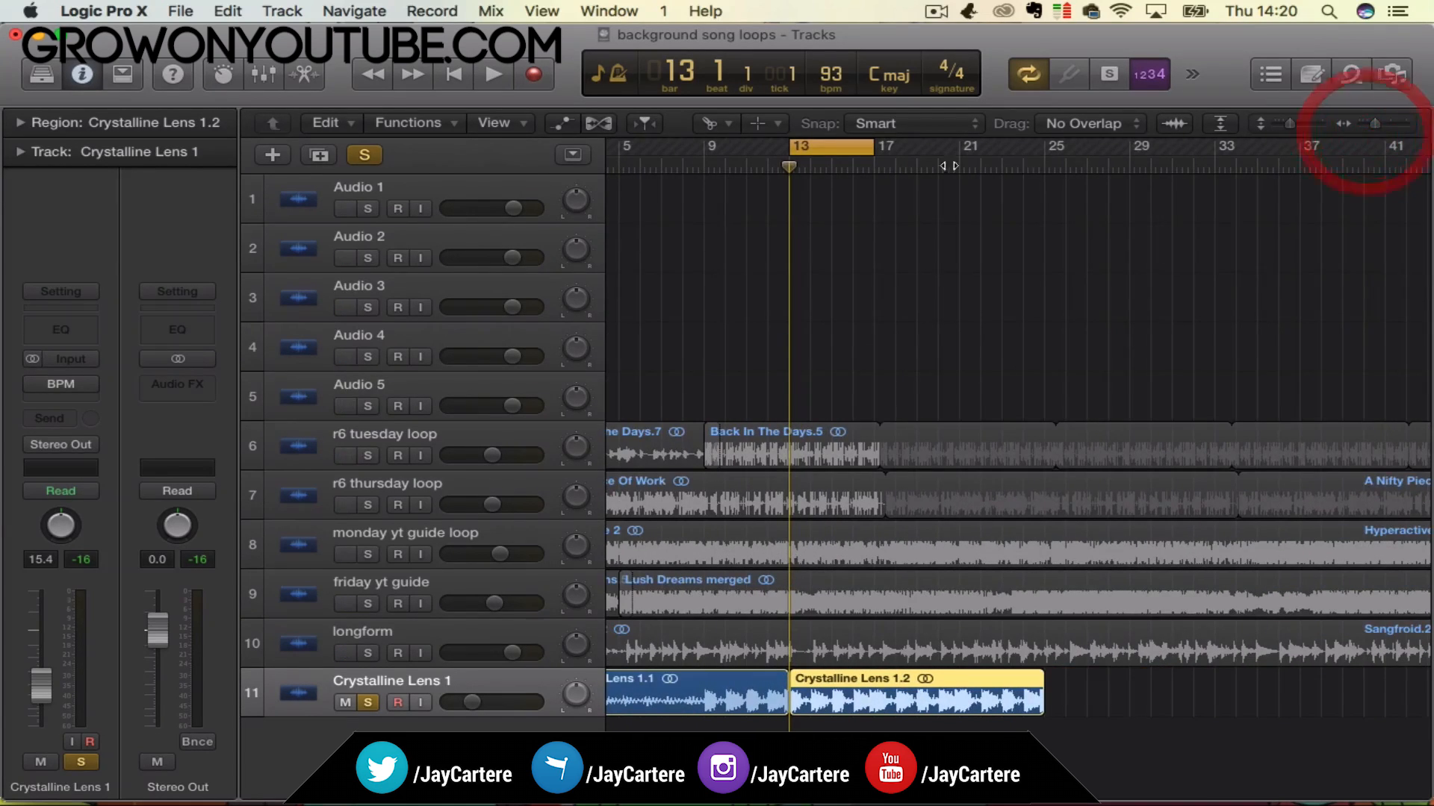
Move the cycle range to bars 21–25, switch back to the Pointer tool and play the end of Crystalline Lens 1.2 as a loop.
left_click_drag(828, 150, 997, 151)
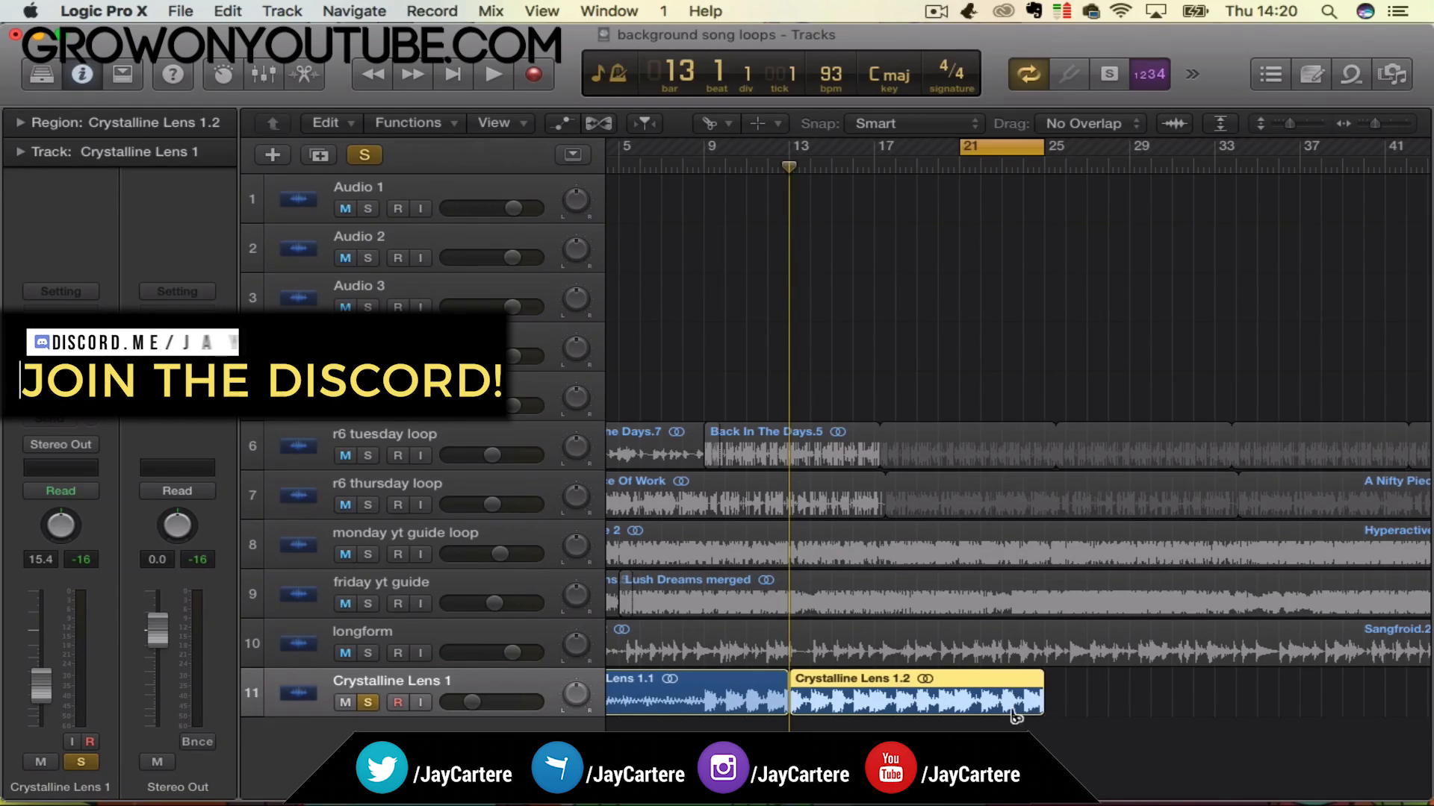
left_click_drag(1378, 125, 1378, 126)
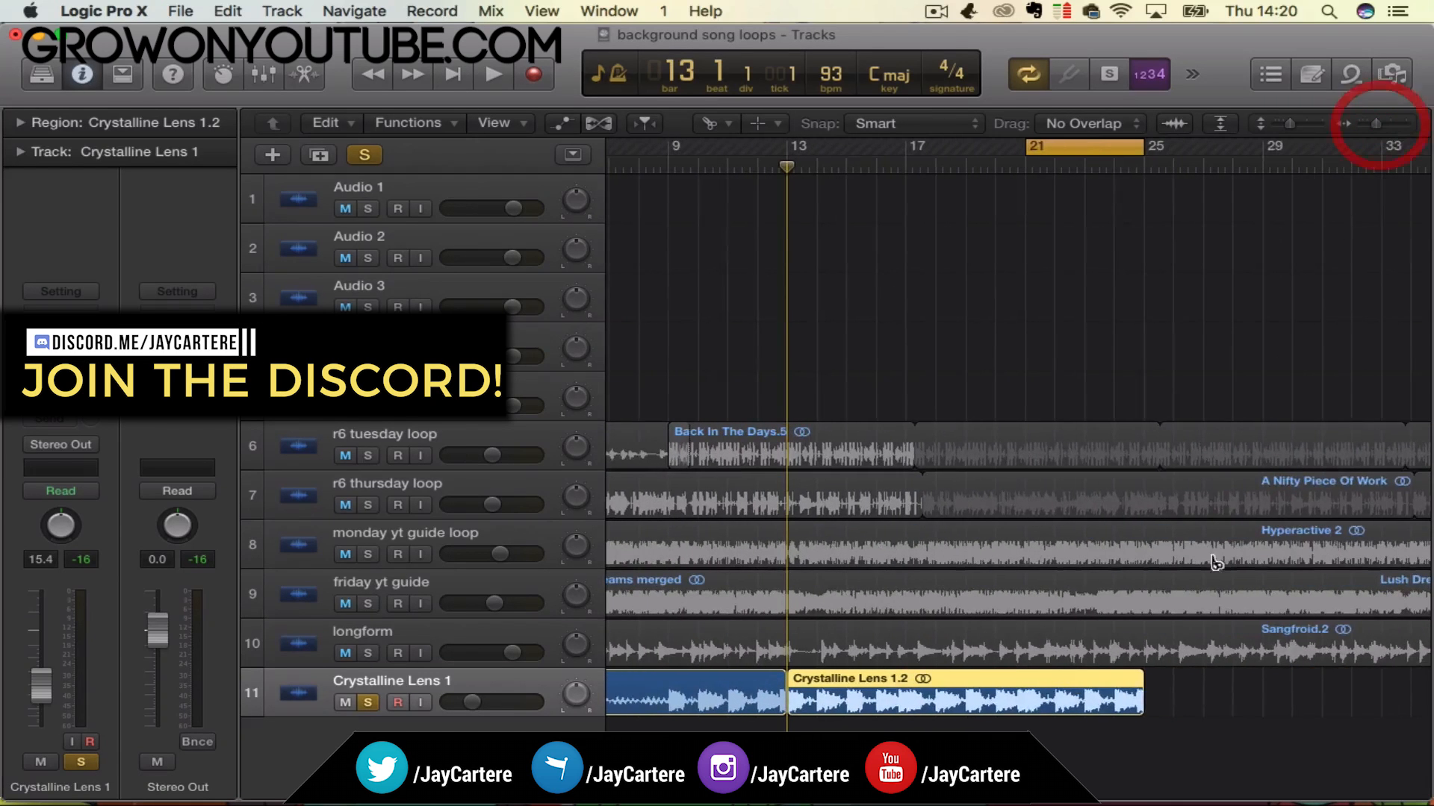
key("t")
left_click(1170, 500)
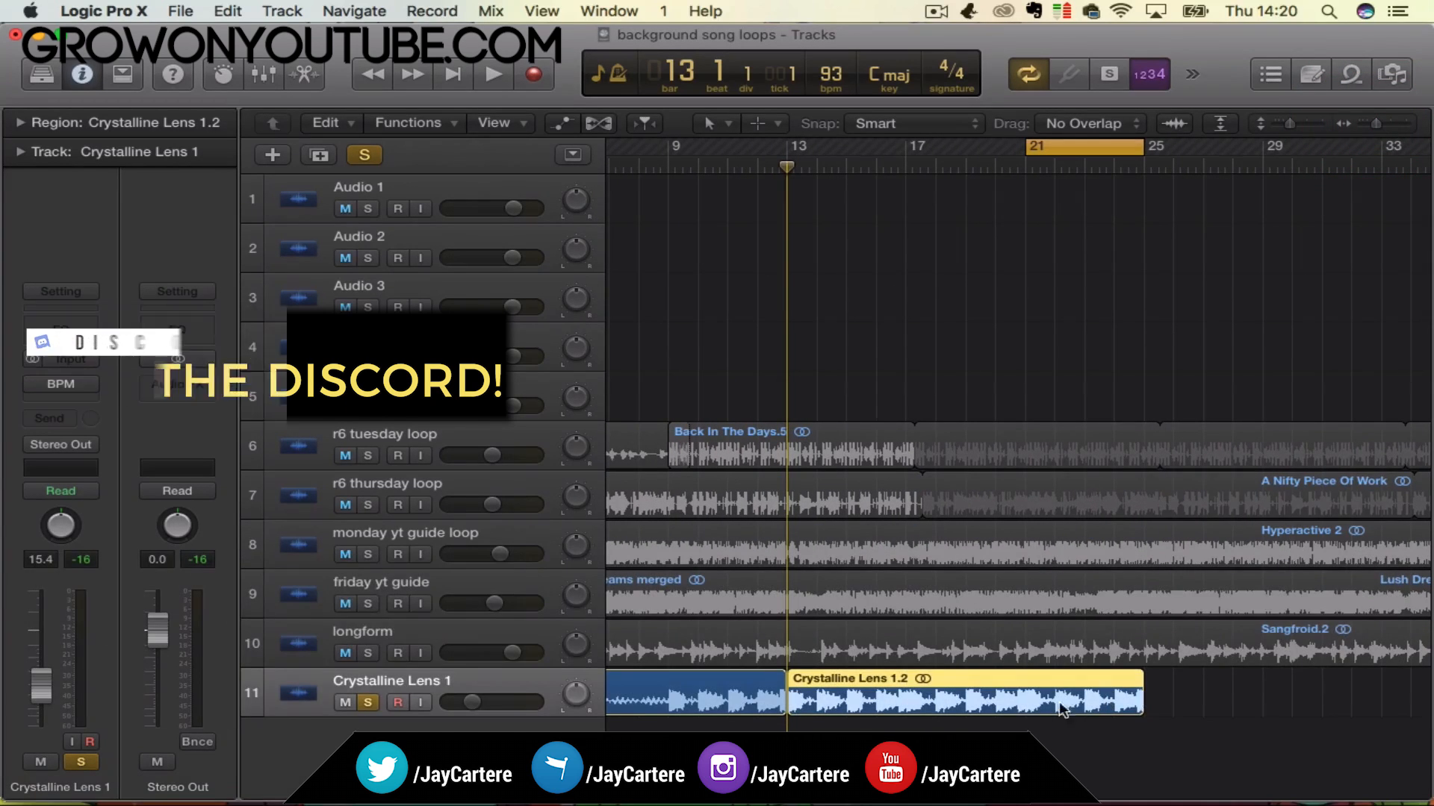
key("space")
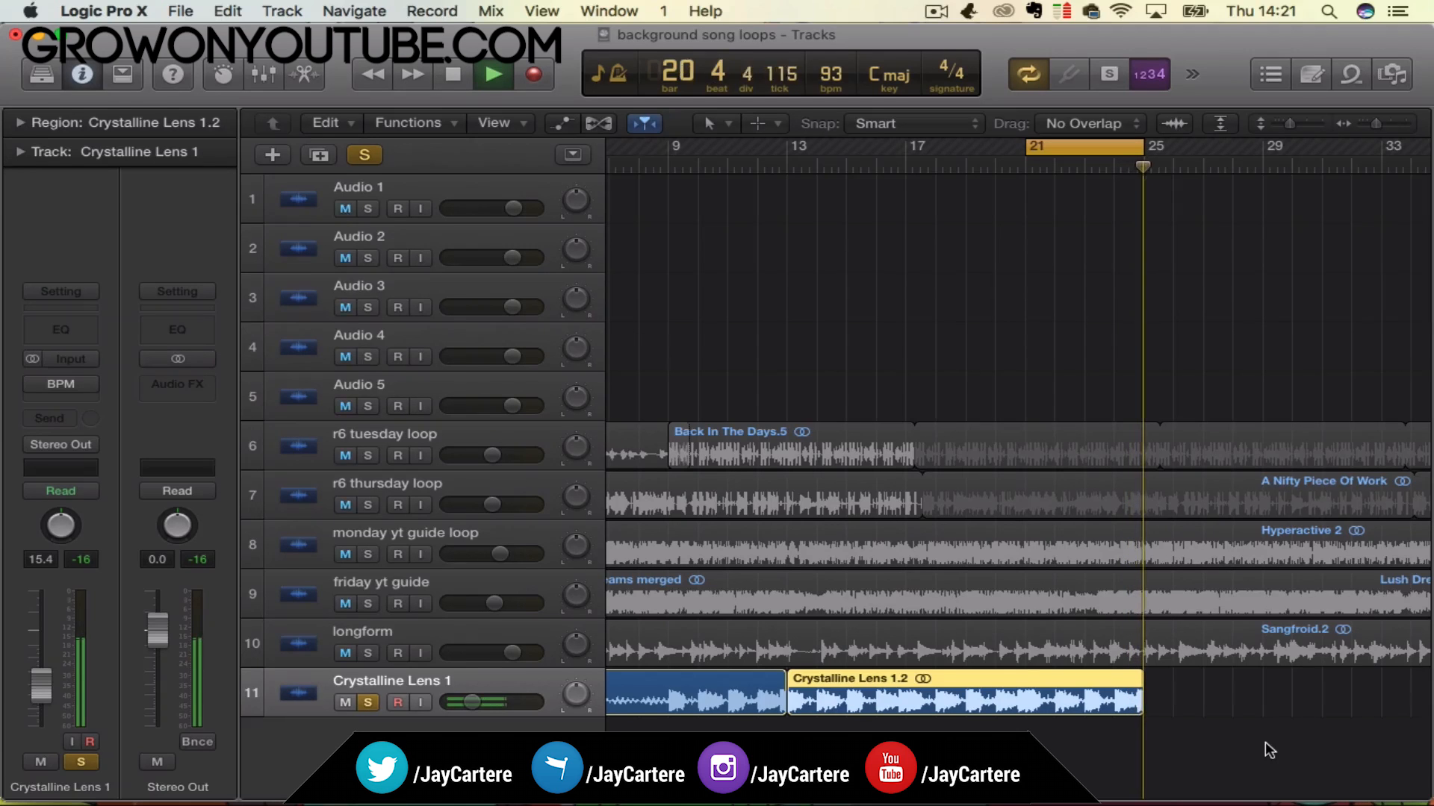
key("space")
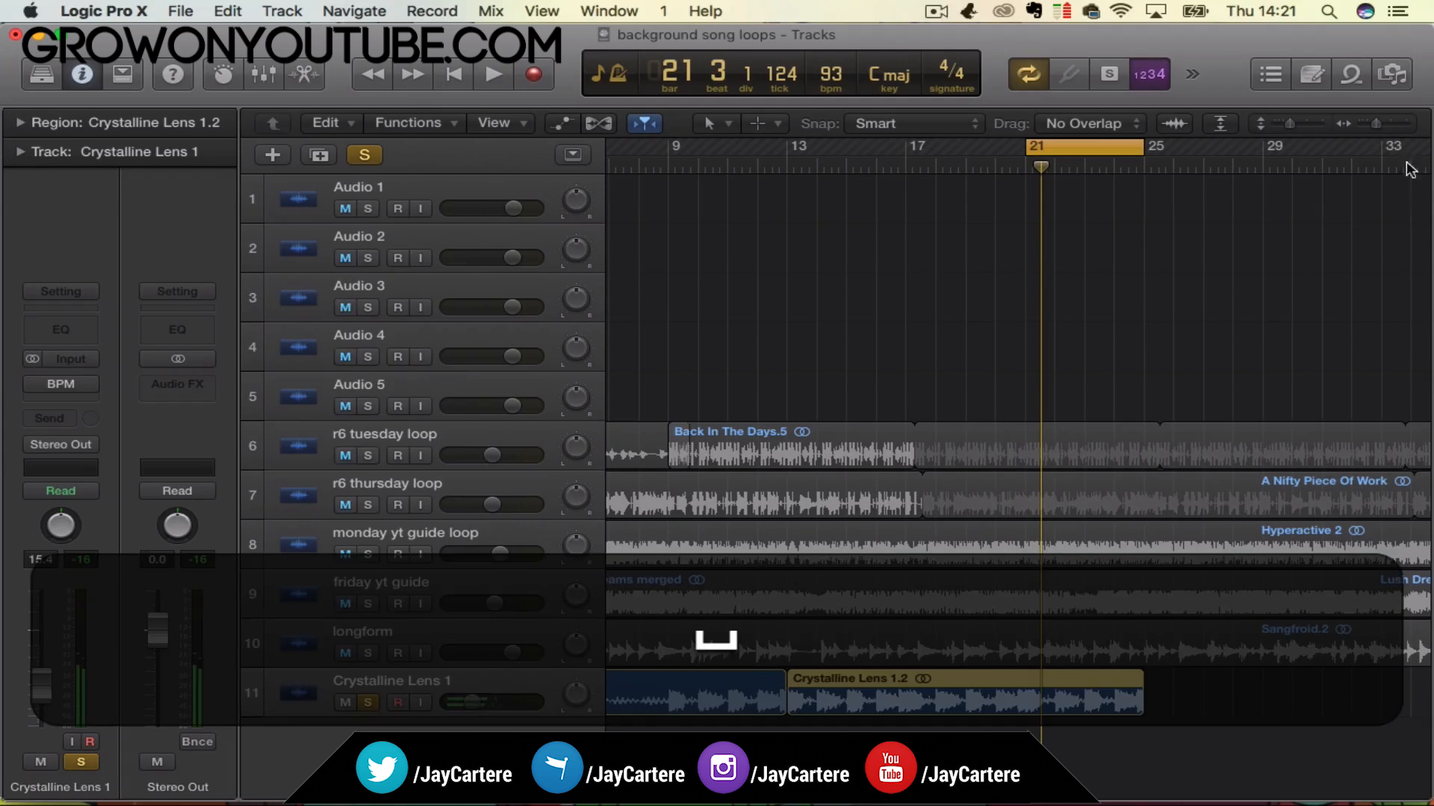
Loop the Crystalline Lens 1.2 region repeatedly along its track until just short of the end of the longform track's loops.
left_click_drag(1376, 124, 1371, 126)
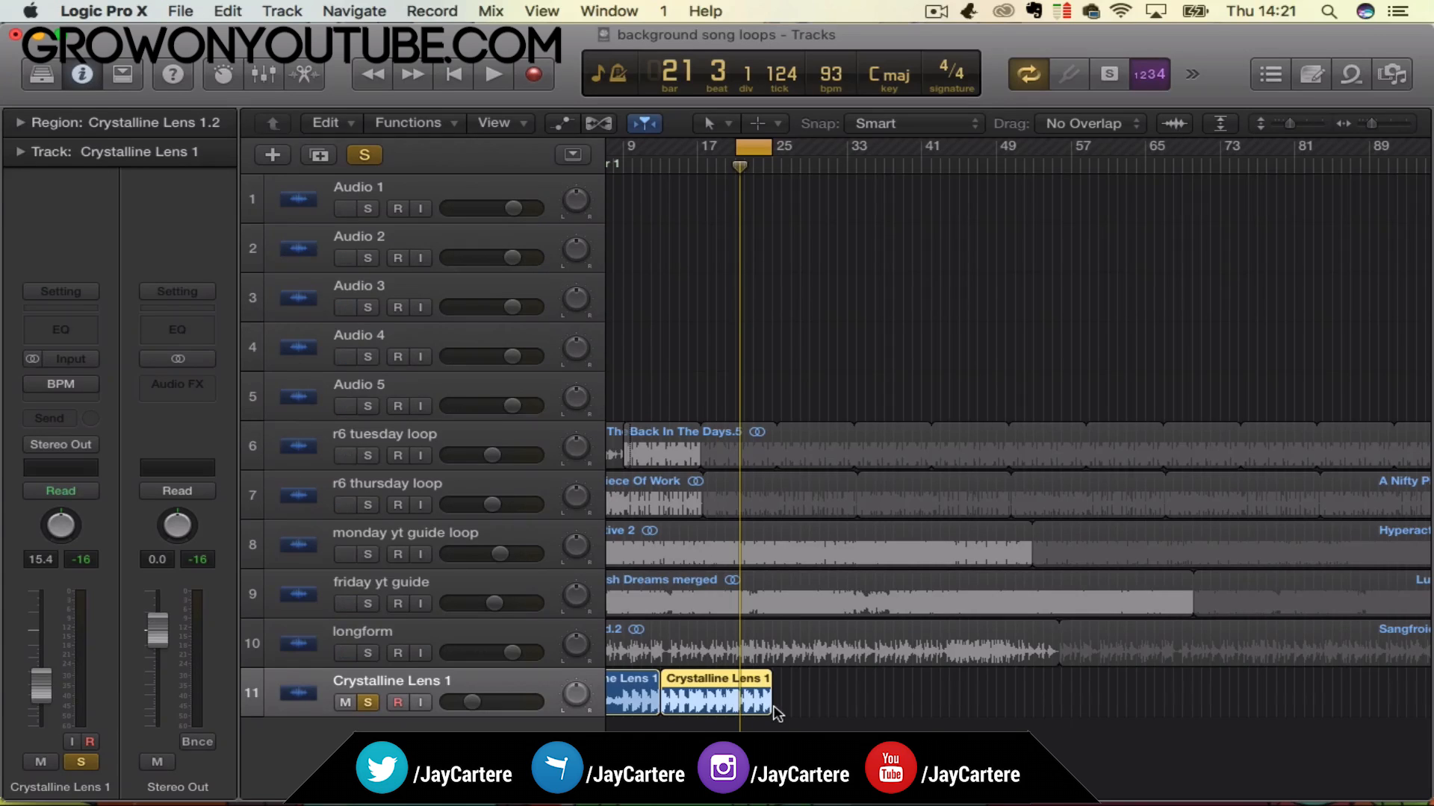
key("alt")
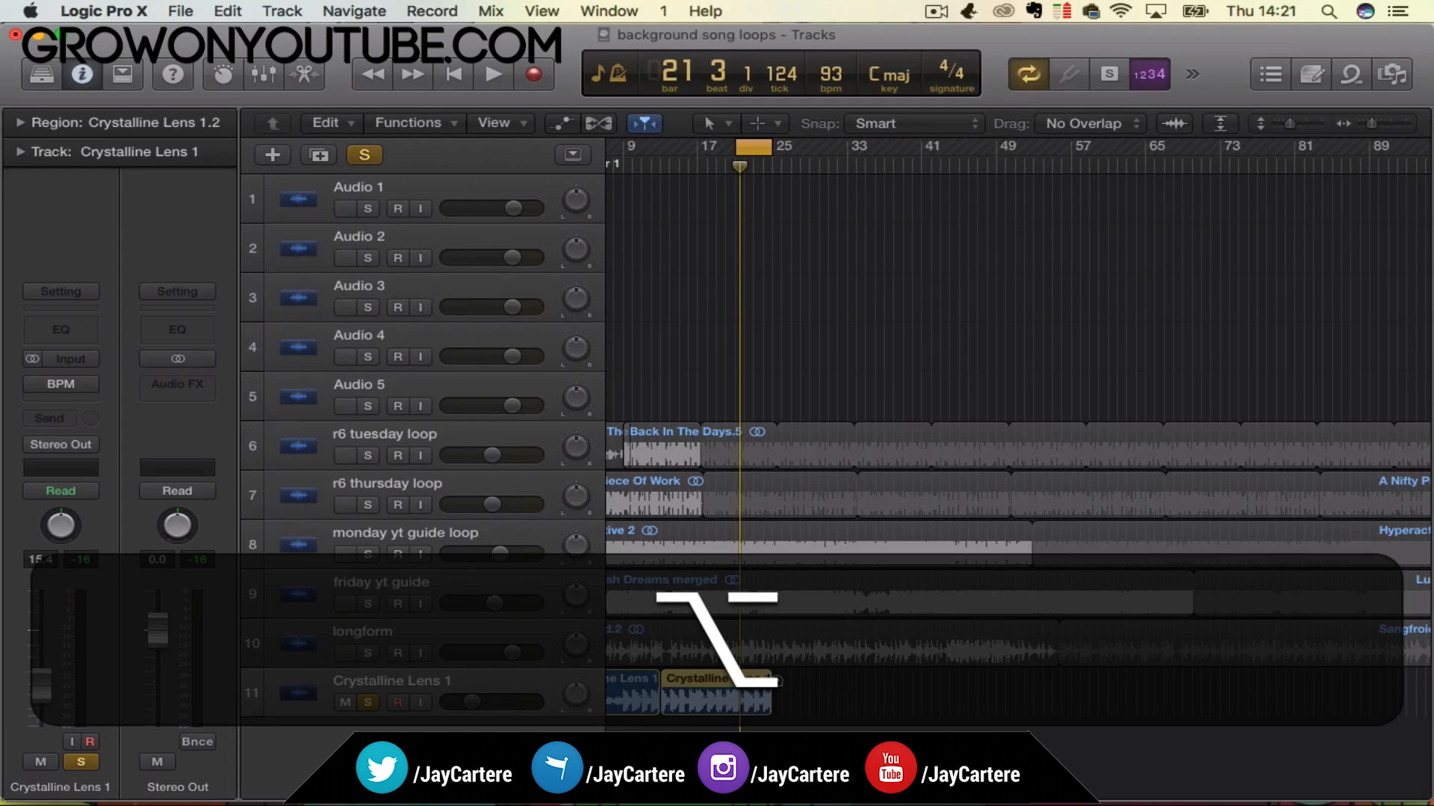
left_click_drag(777, 681, 1404, 680)
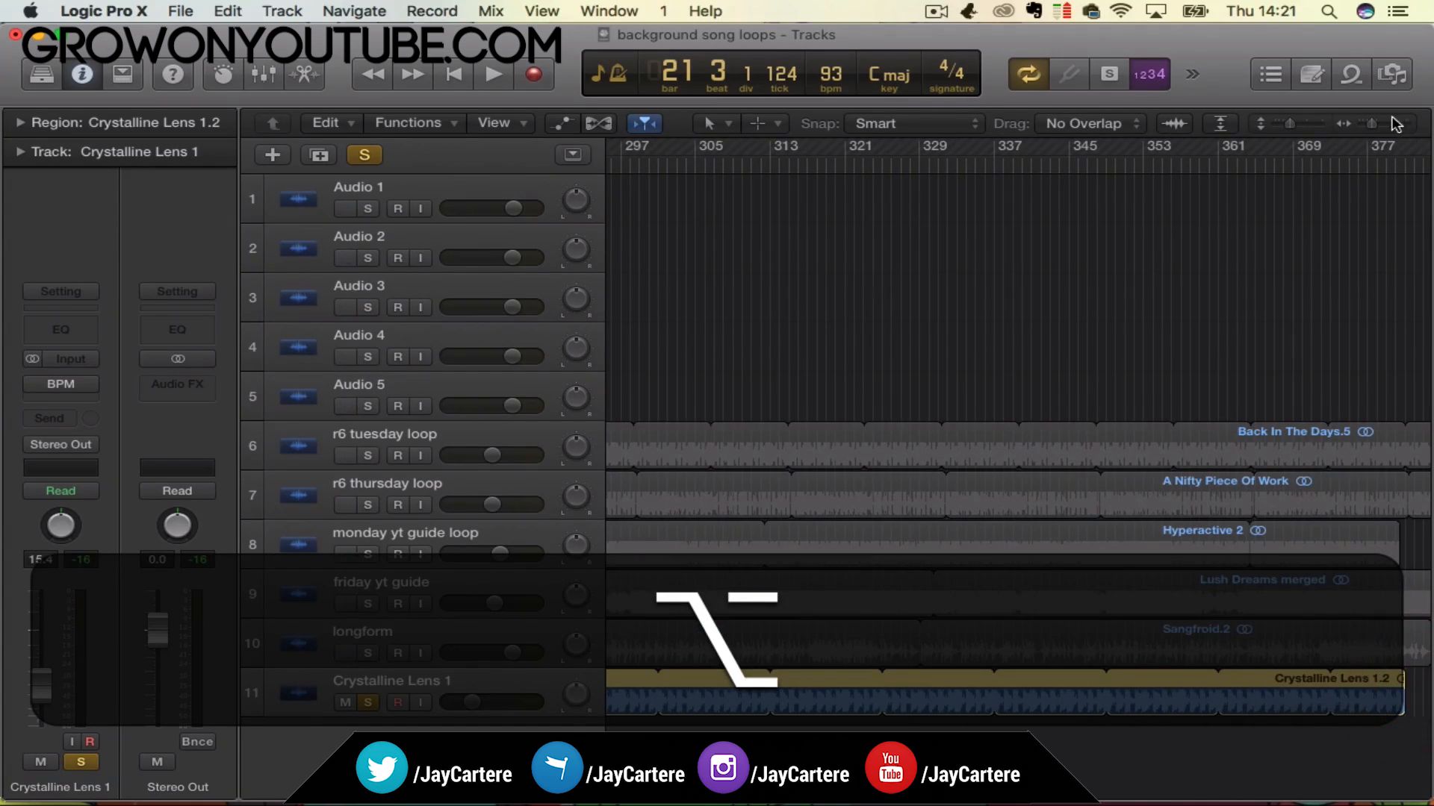
left_click_drag(1376, 125, 1347, 124)
left_click_drag(1006, 678, 1399, 682)
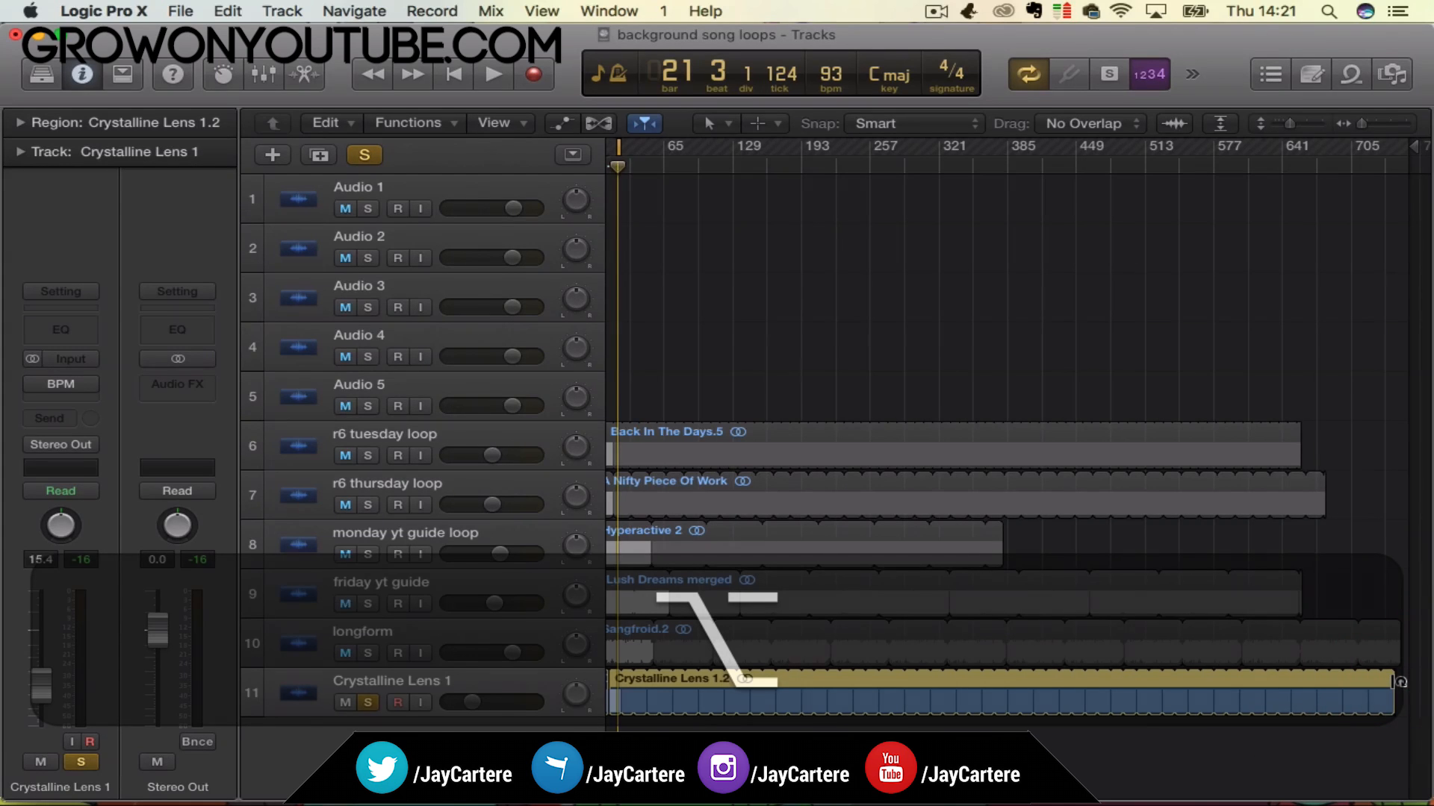
Examine the looped regions across the full timeline, from the Crystalline Lens 1.1 intro through the repeats of Crystalline Lens 1.2.
scroll(1181, 533, "left", 2)
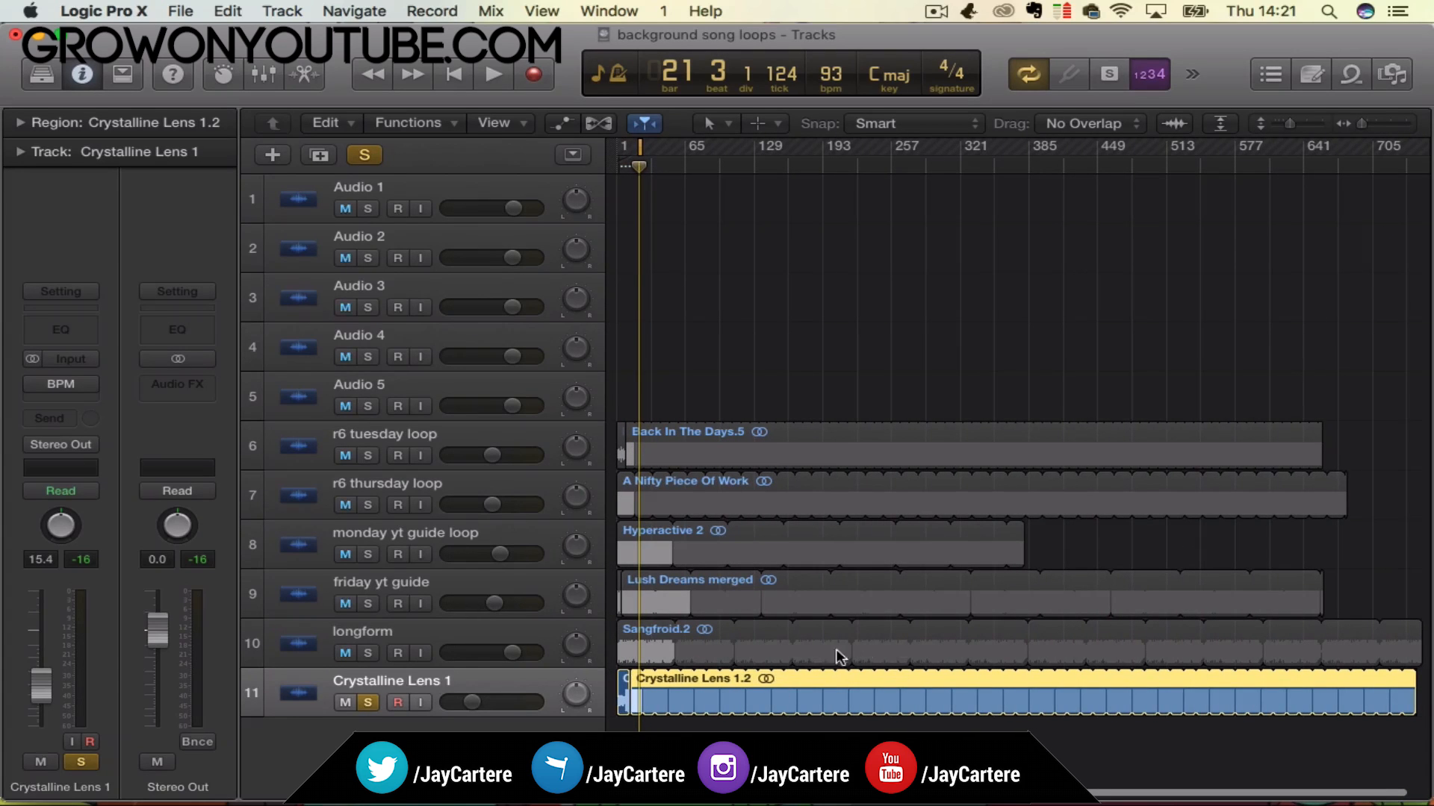
left_click_drag(1362, 124, 1348, 131)
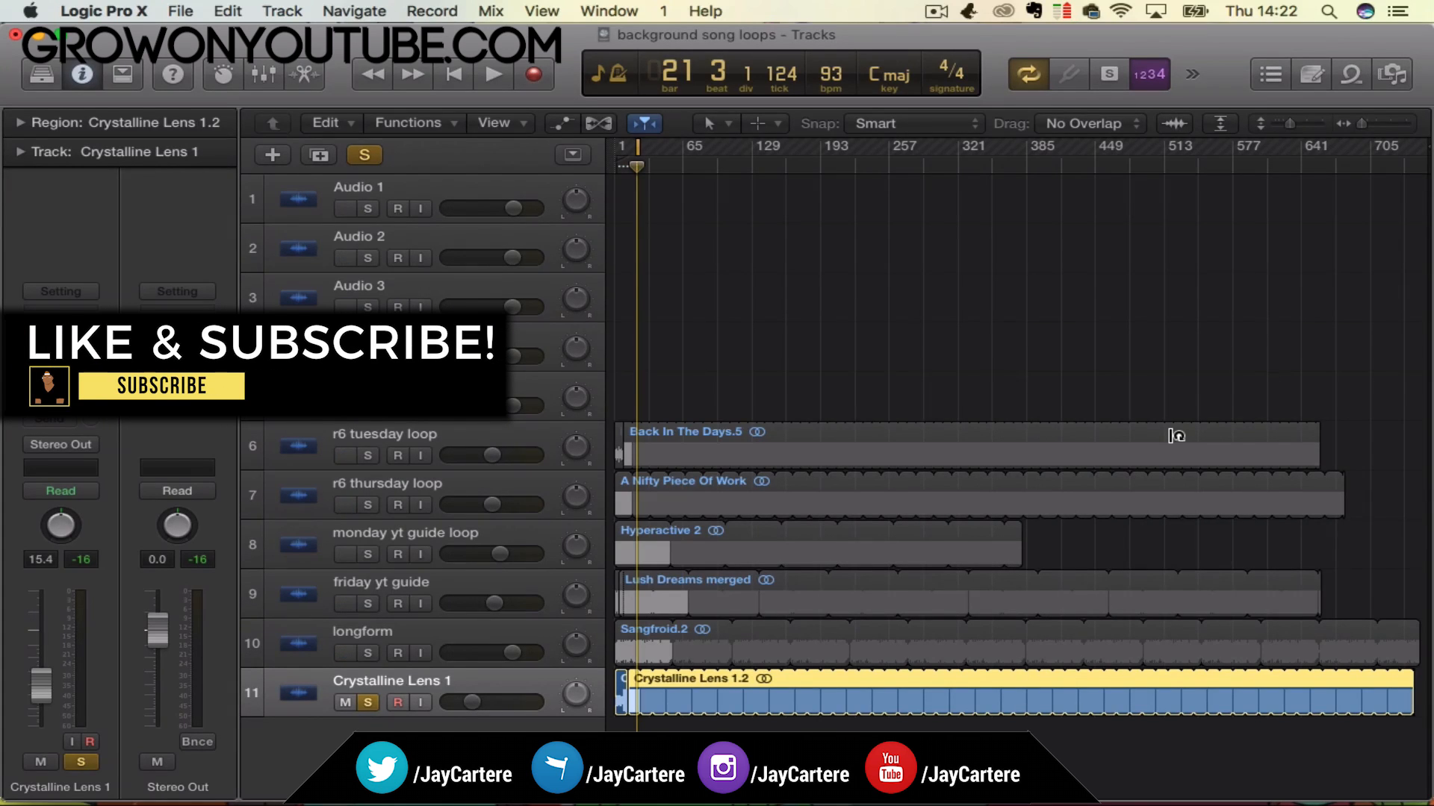
left_click_drag(1361, 124, 1381, 127)
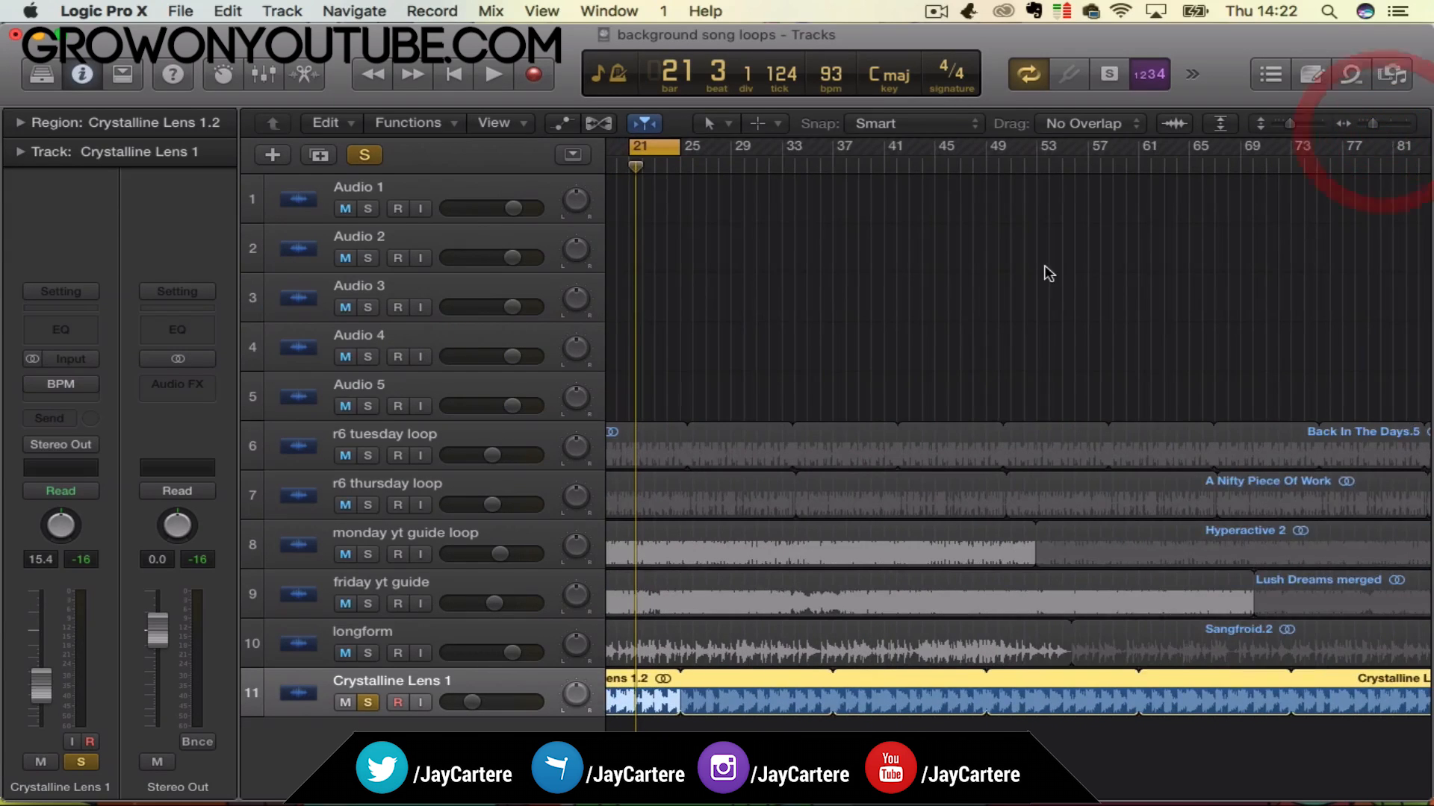
scroll(1045, 274, "left", 10)
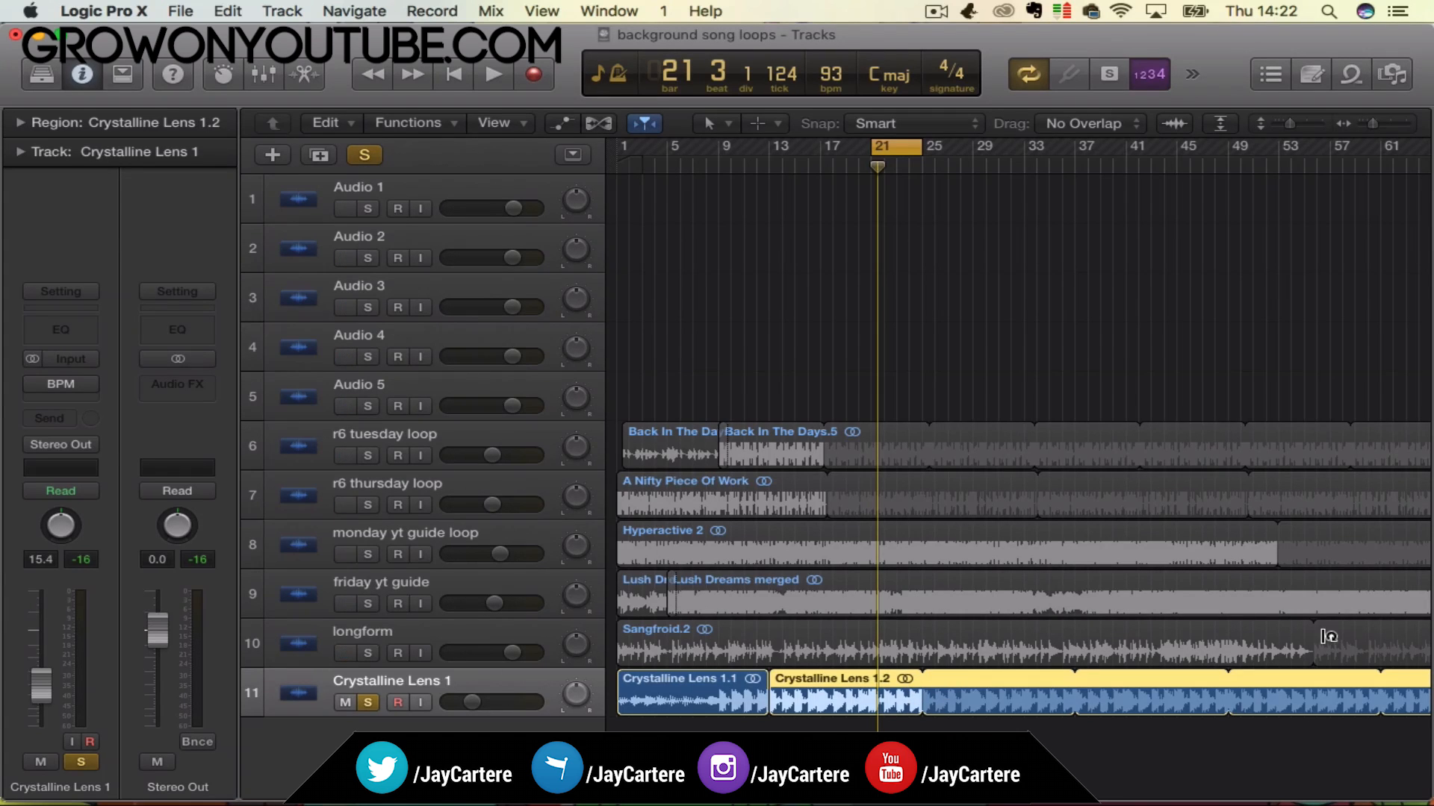
left_click_drag(1378, 128, 1370, 127)
scroll(973, 192, "left", 4)
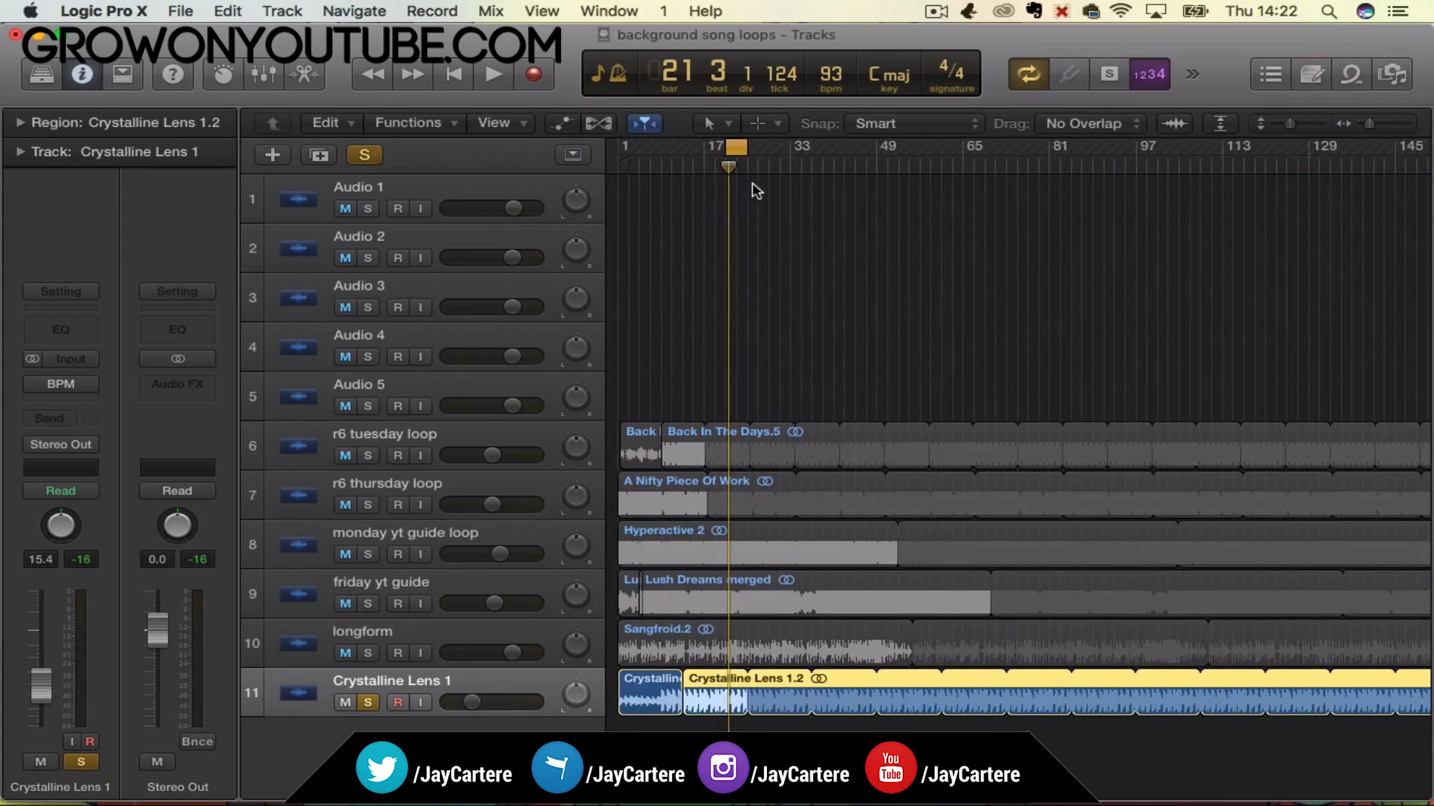
Turn off cycle mode and move the playhead back to bar 1.
left_click(732, 147)
left_click_drag(726, 165, 736, 165)
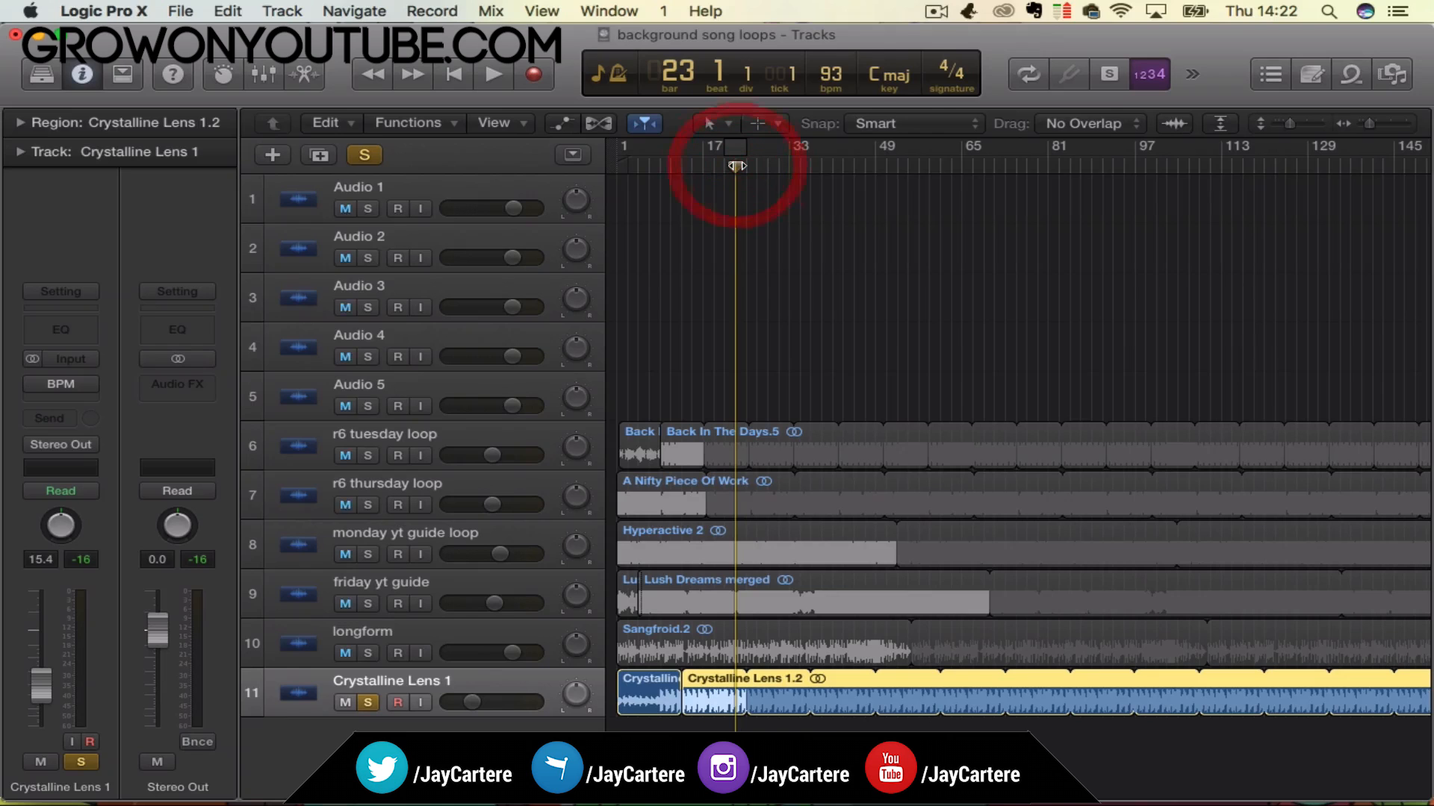
left_click_drag(715, 167, 593, 168)
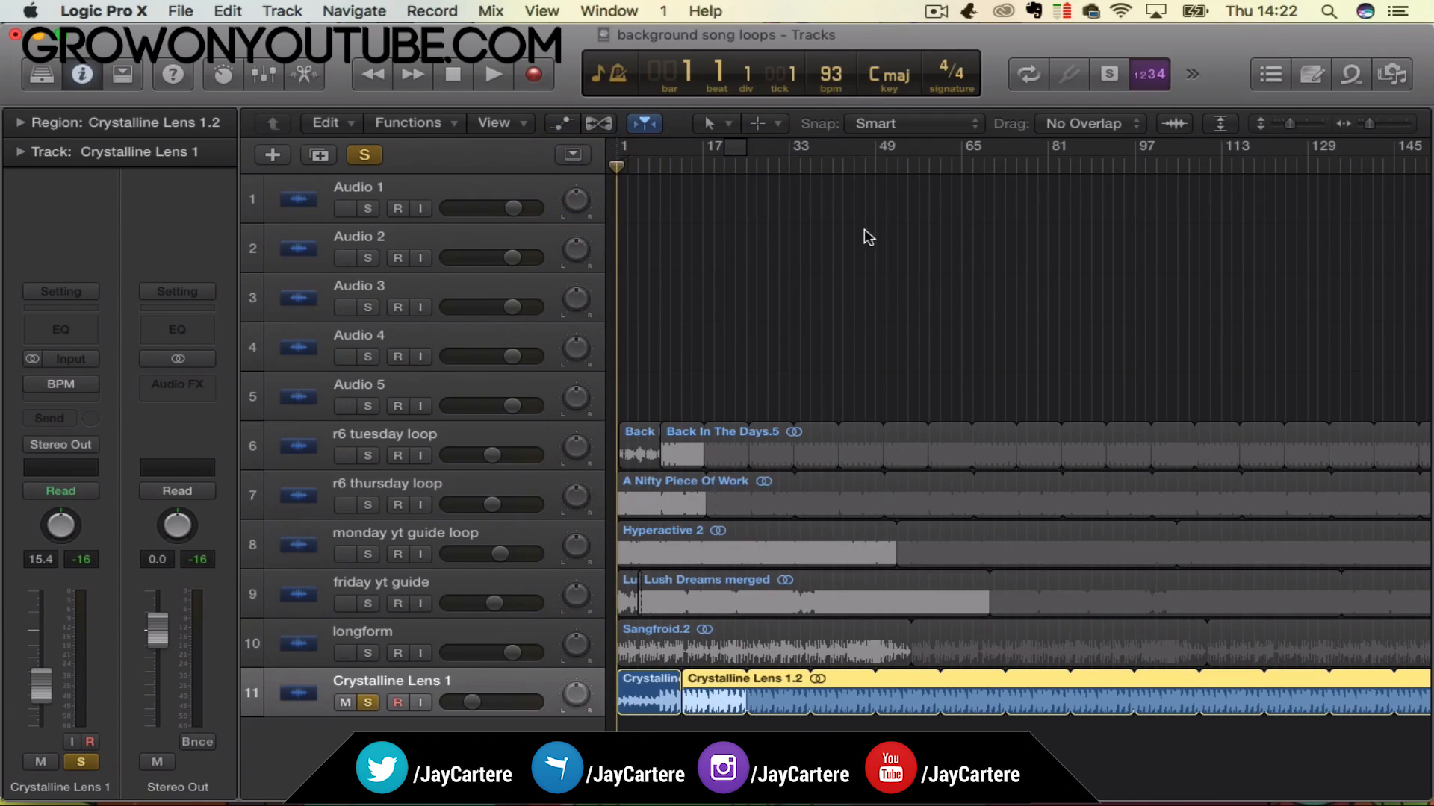
Play Crystalline Lens 1 from the beginning and follow the intro towards the looped section at bar 13.
left_click_drag(1365, 125, 1338, 128)
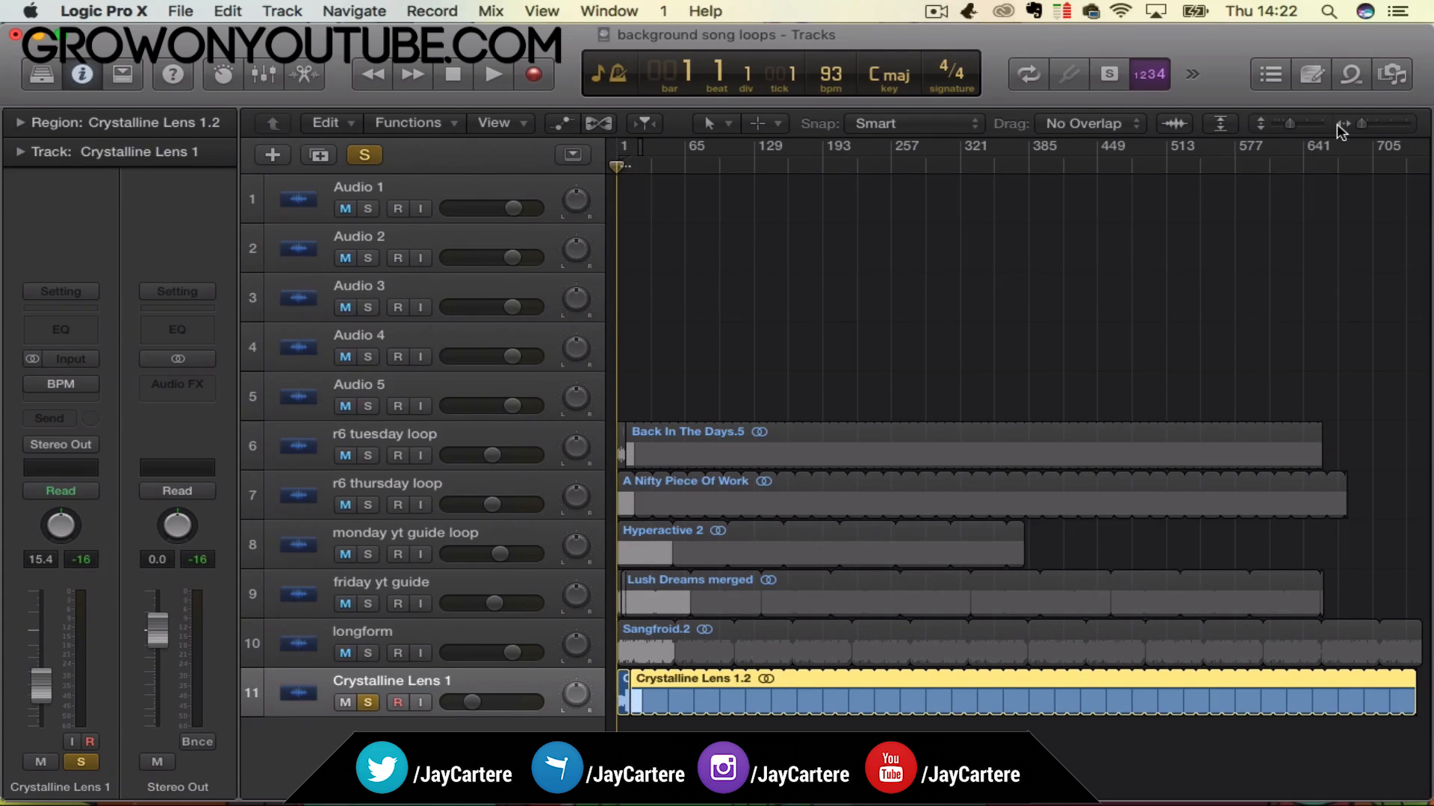
key("space")
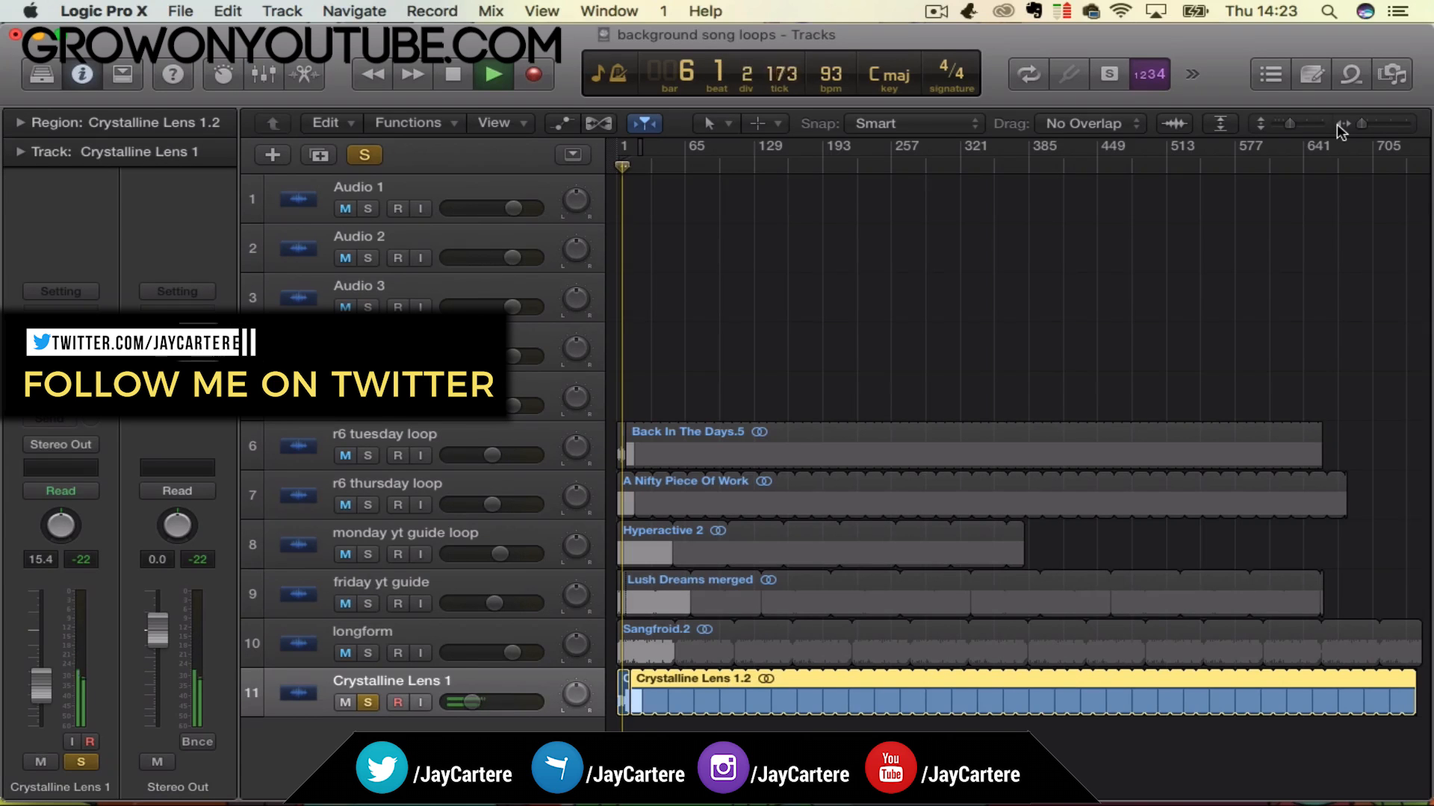
left_click_drag(1363, 127, 1381, 124)
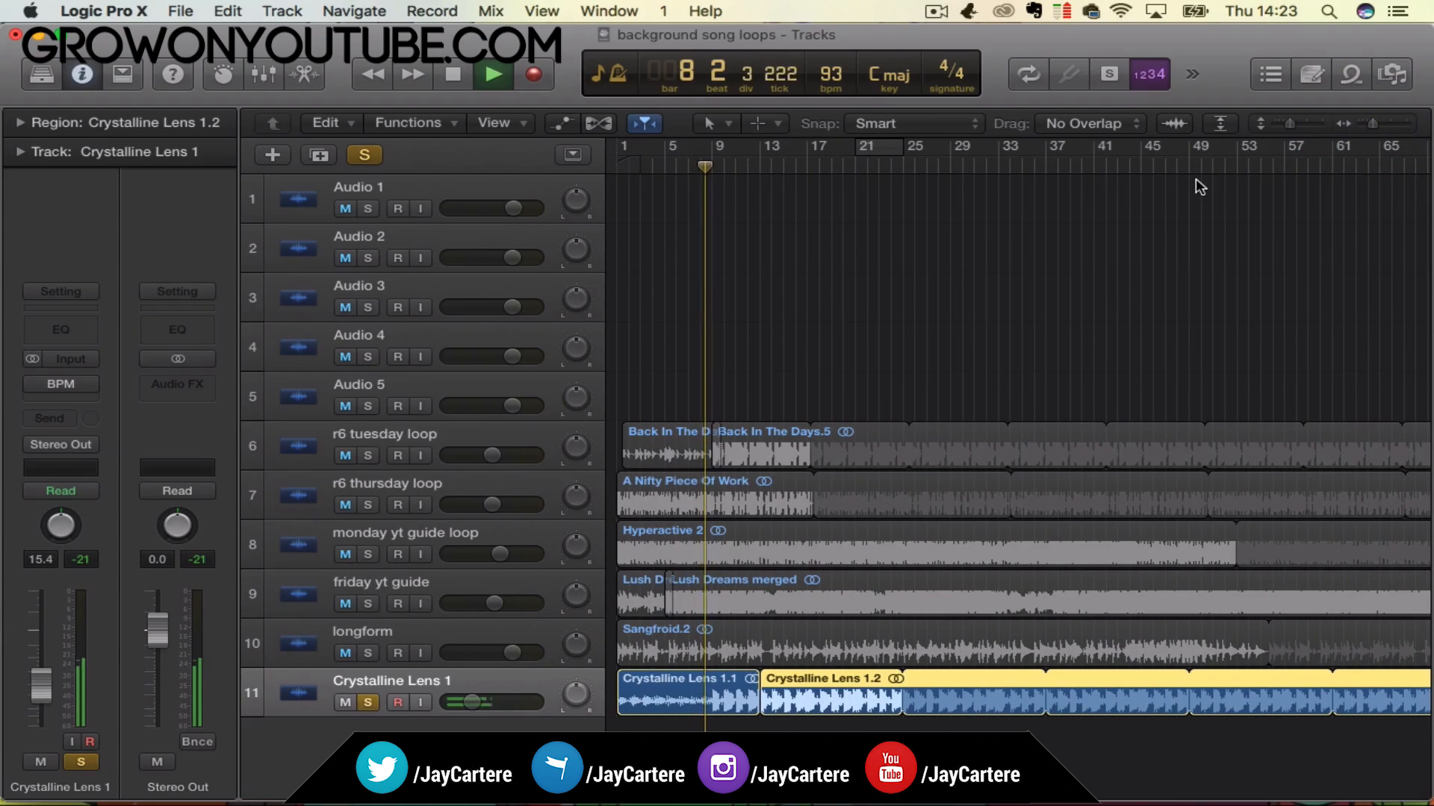